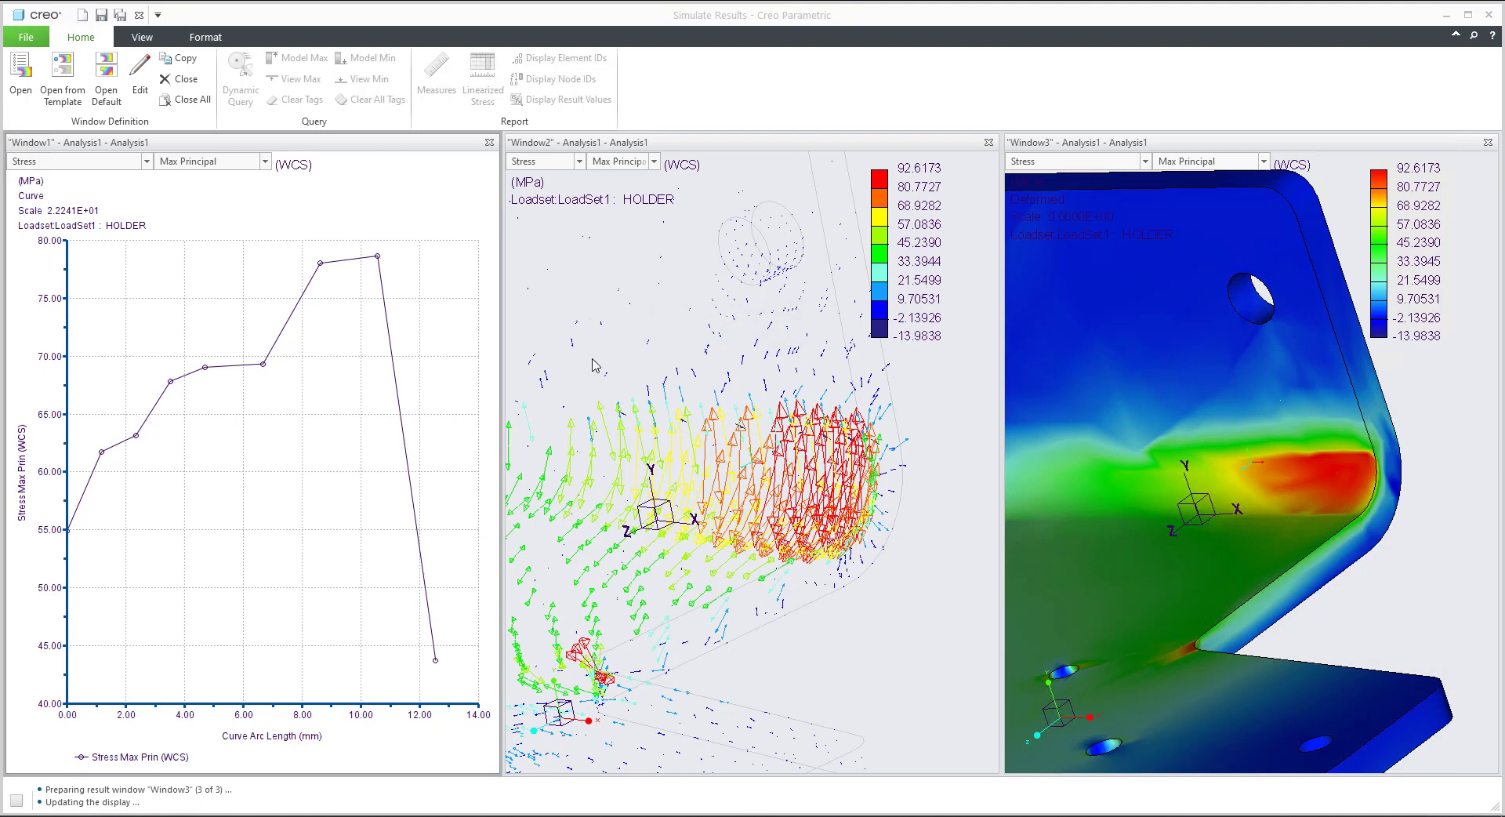
left_click(180, 59)
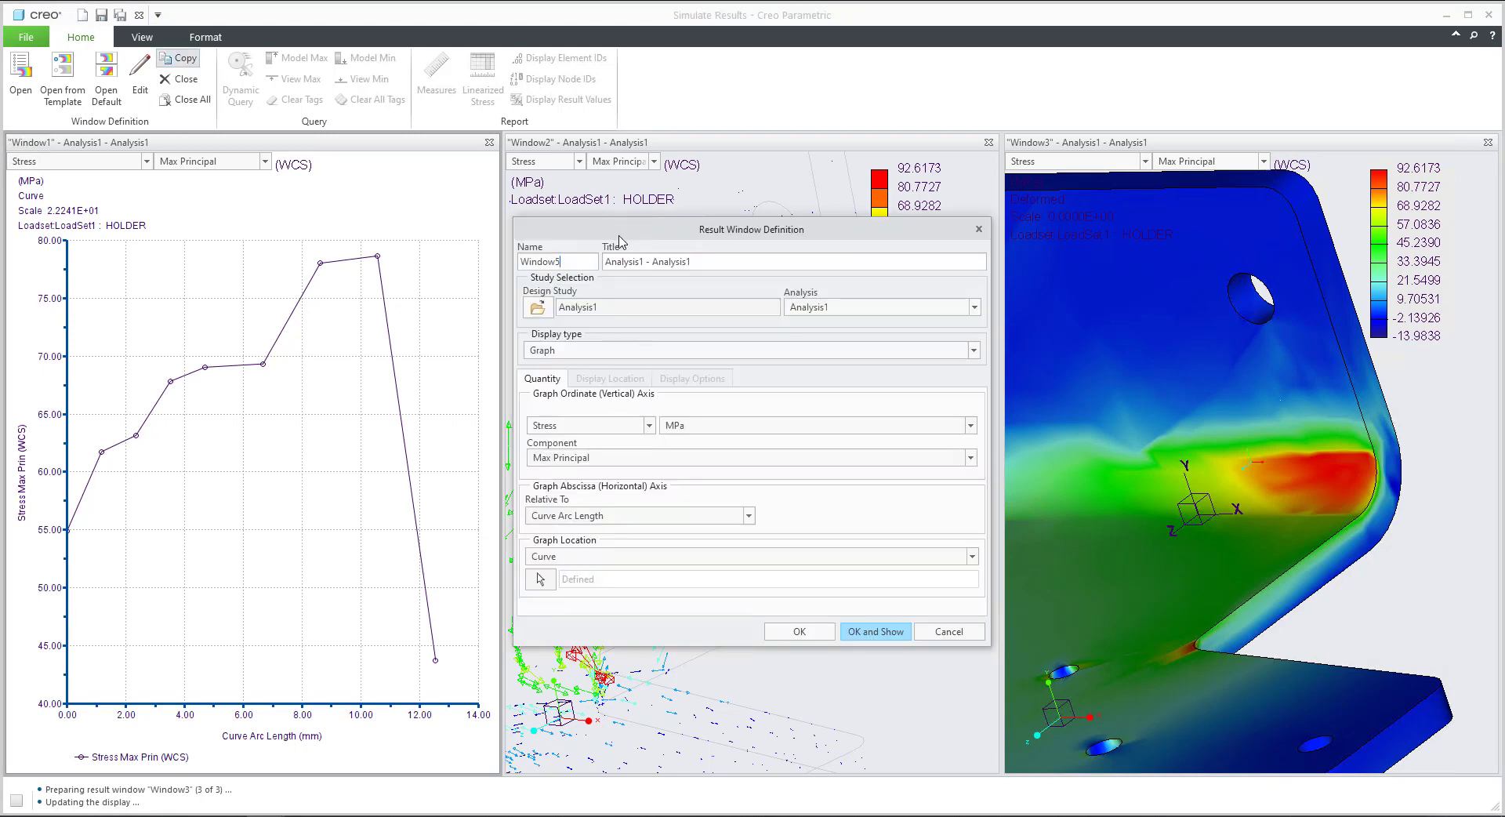
left_click_drag(624, 231, 771, 205)
left_click(715, 325)
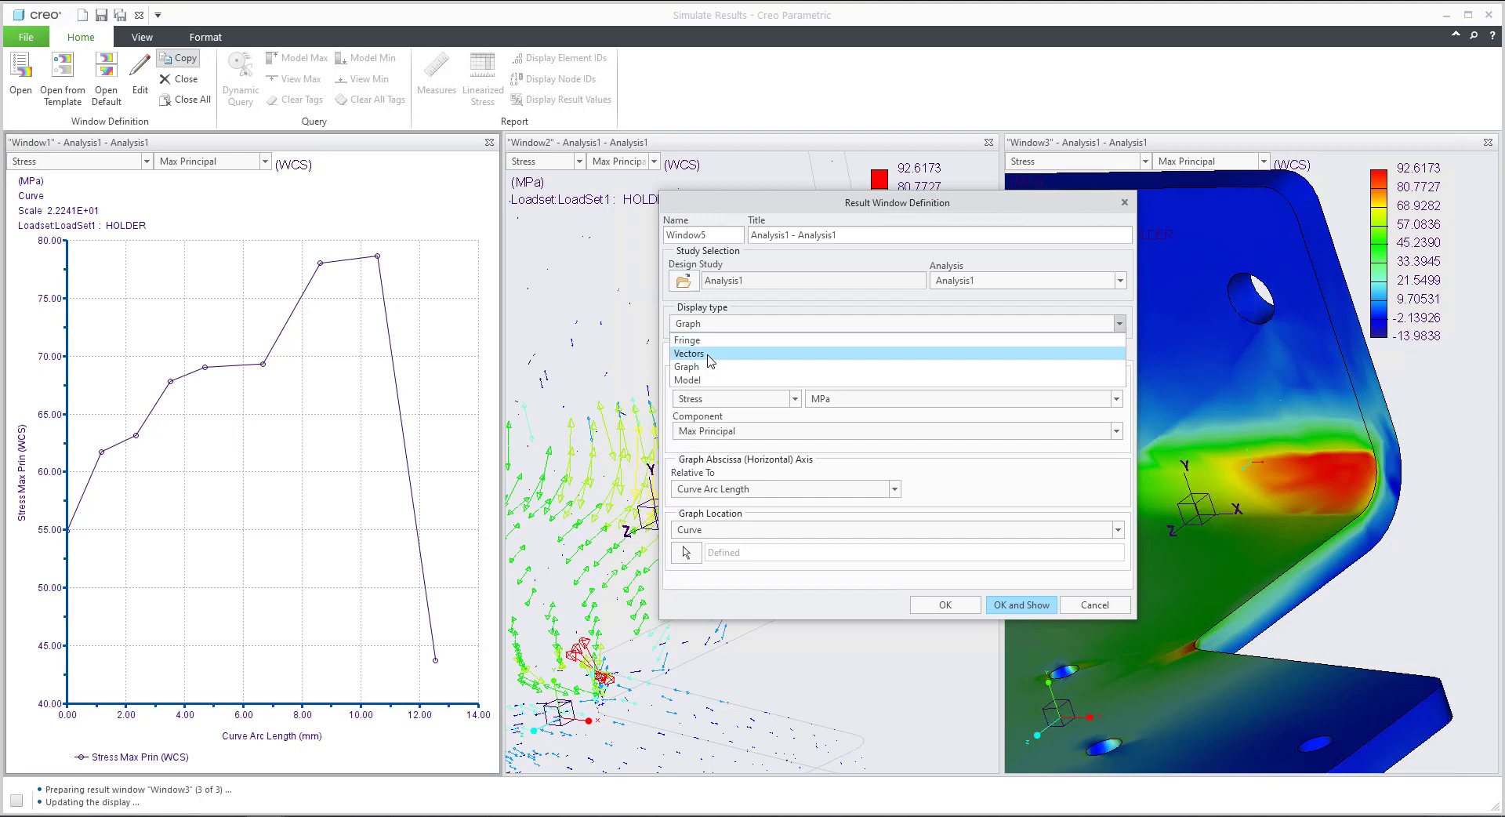
left_click(1126, 203)
left_click(1126, 204)
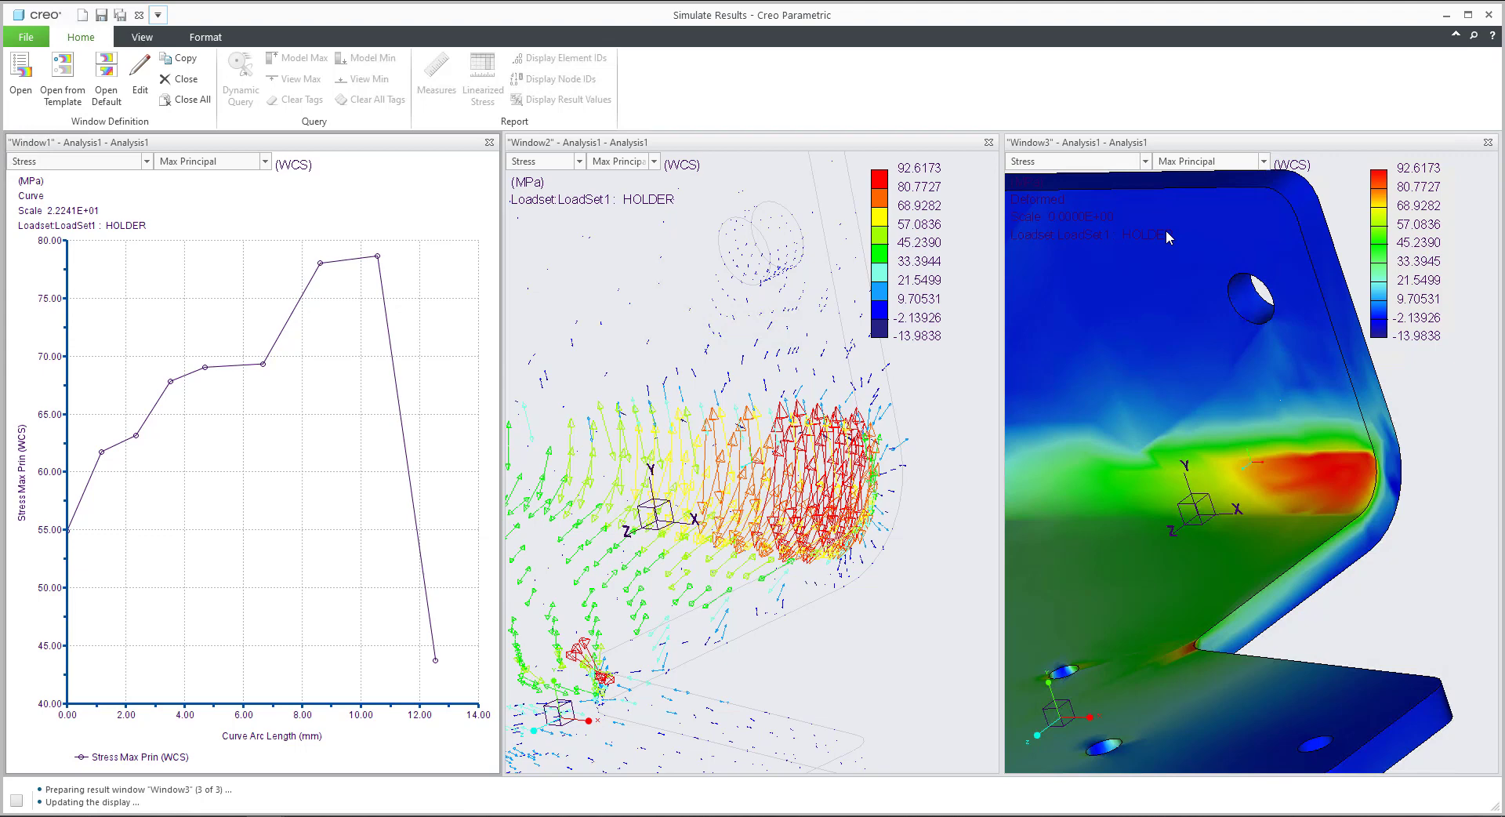
Exit the simulation results without saving the result windows and return to the HOLDER model
left_click(1488, 14)
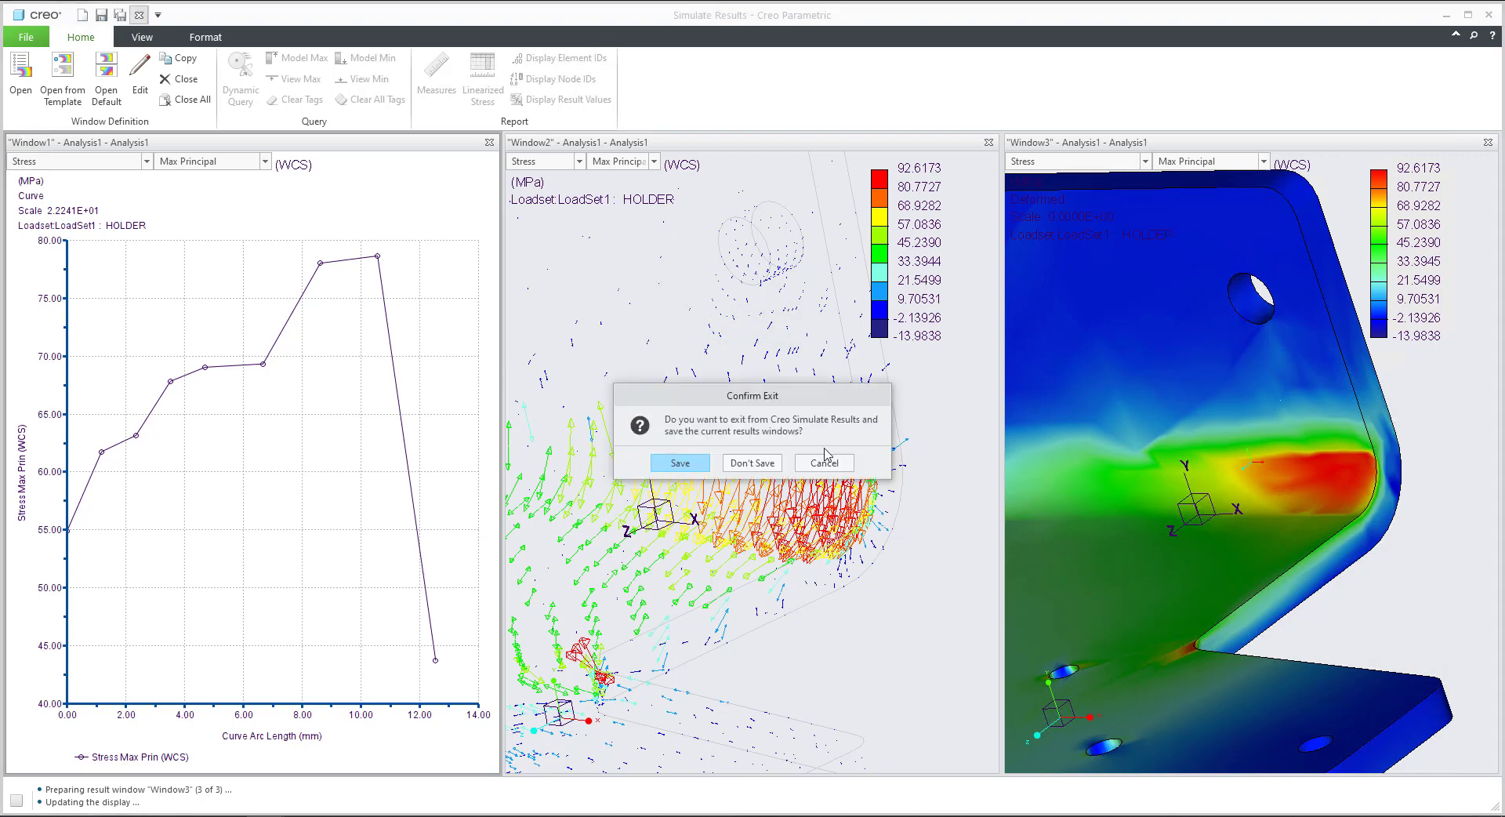
left_click(764, 464)
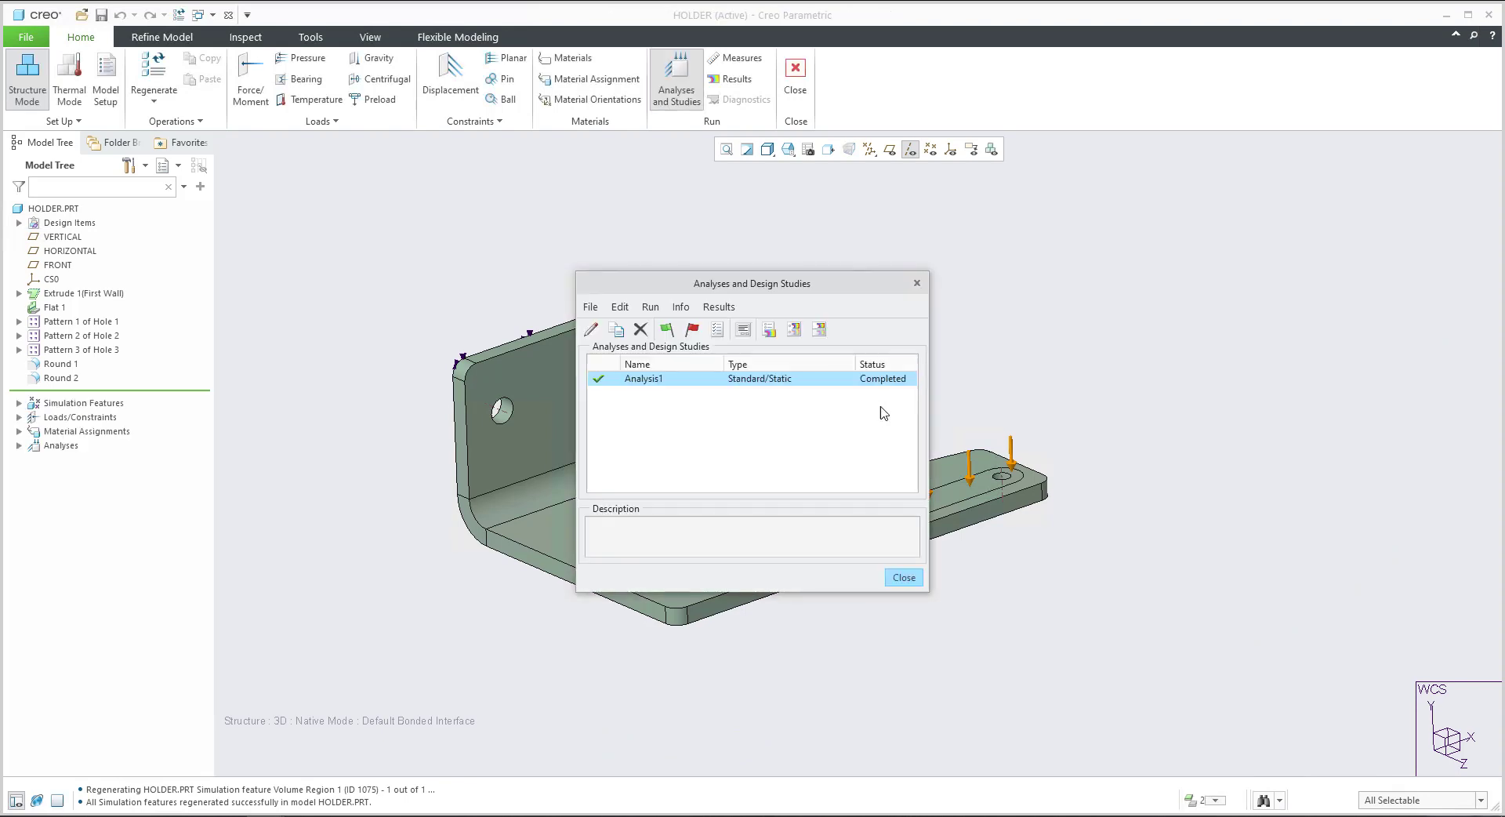
left_click_drag(830, 286, 1248, 227)
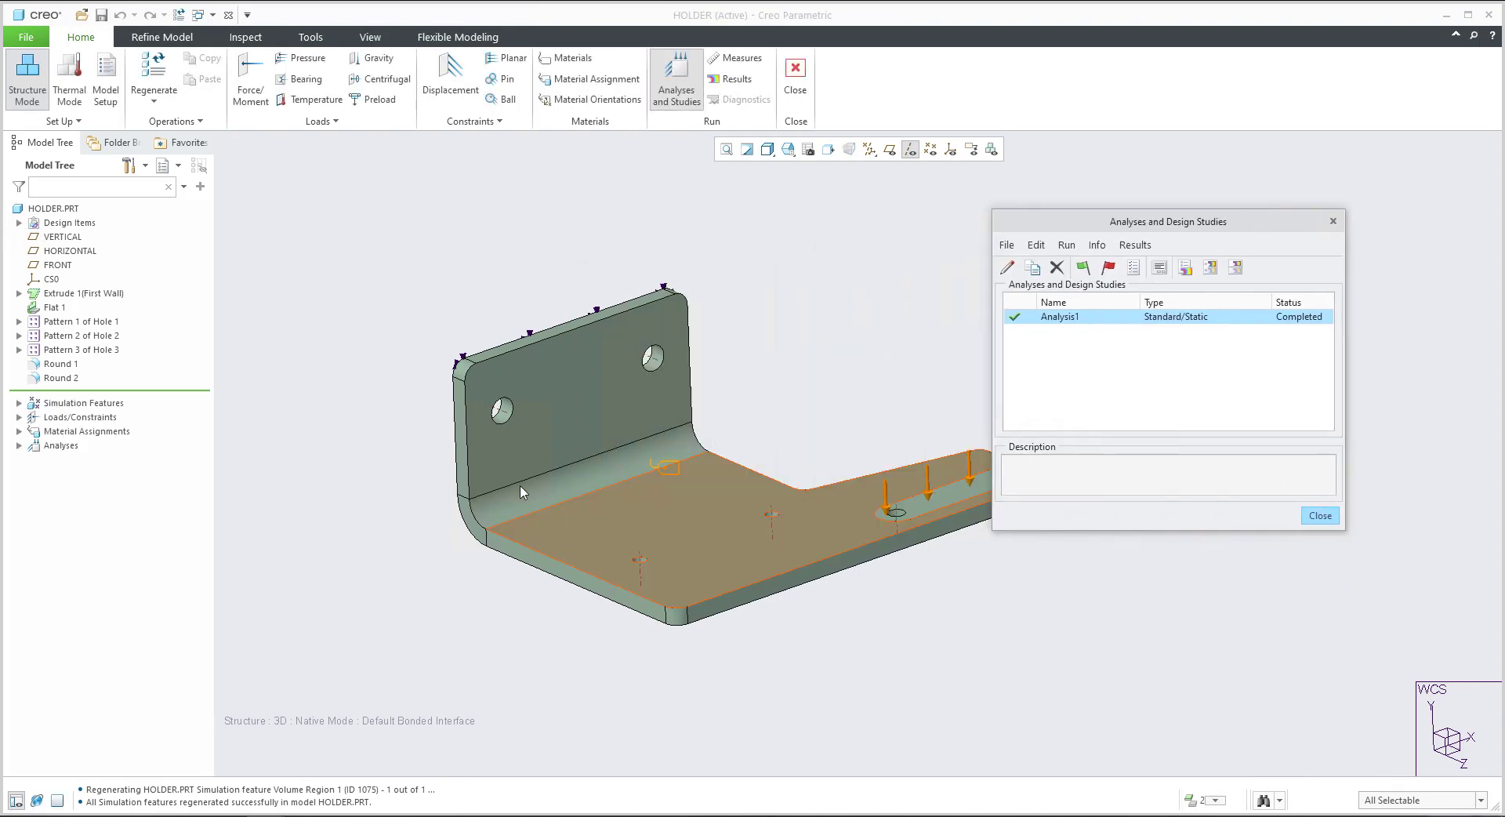
middle_click_drag(822, 396, 700, 356, "shift")
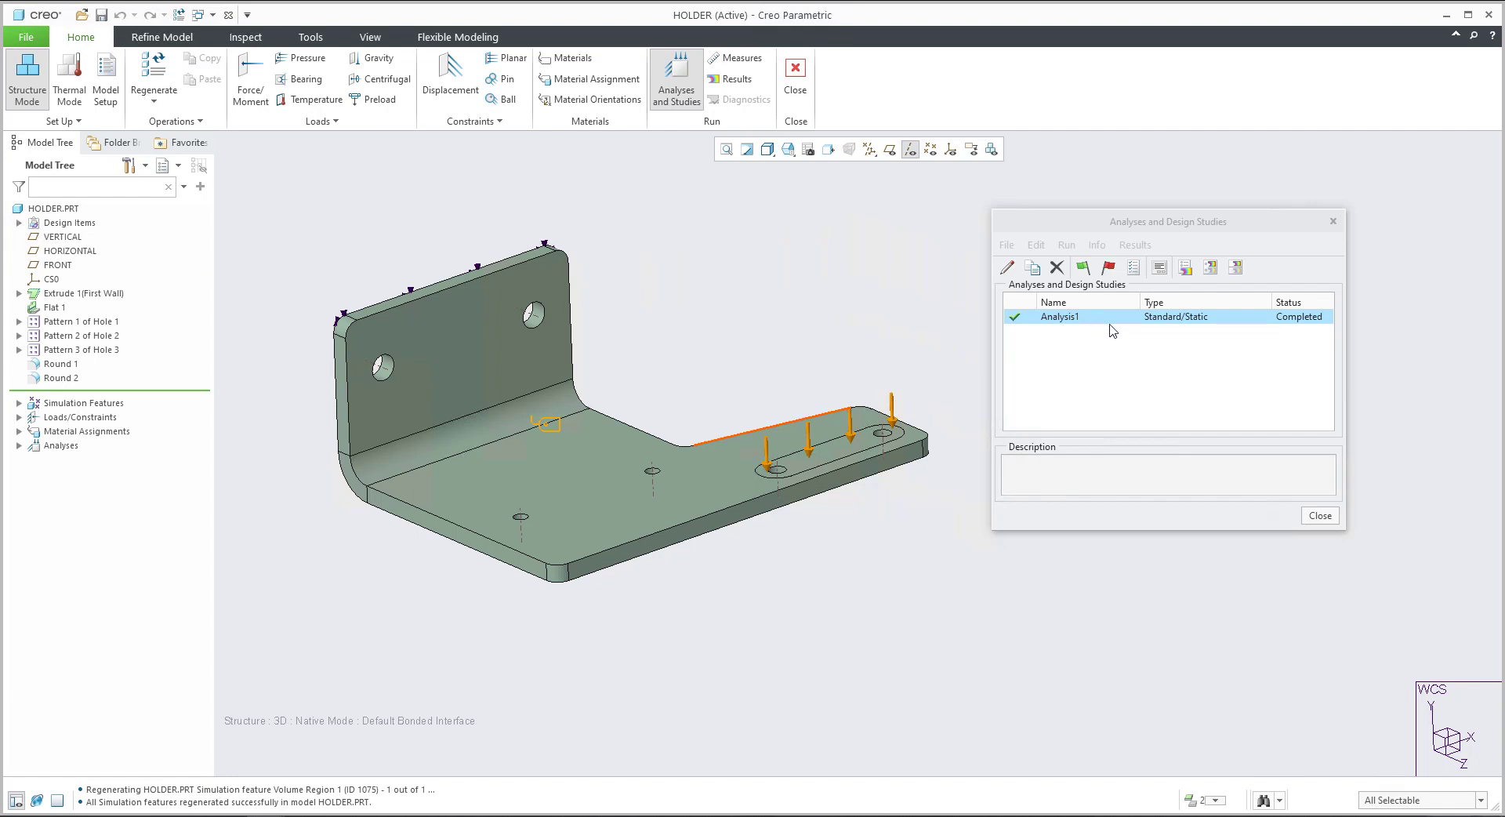
Start a result window for the completed Analysis1 and set its display type to Graph
left_click(1185, 269)
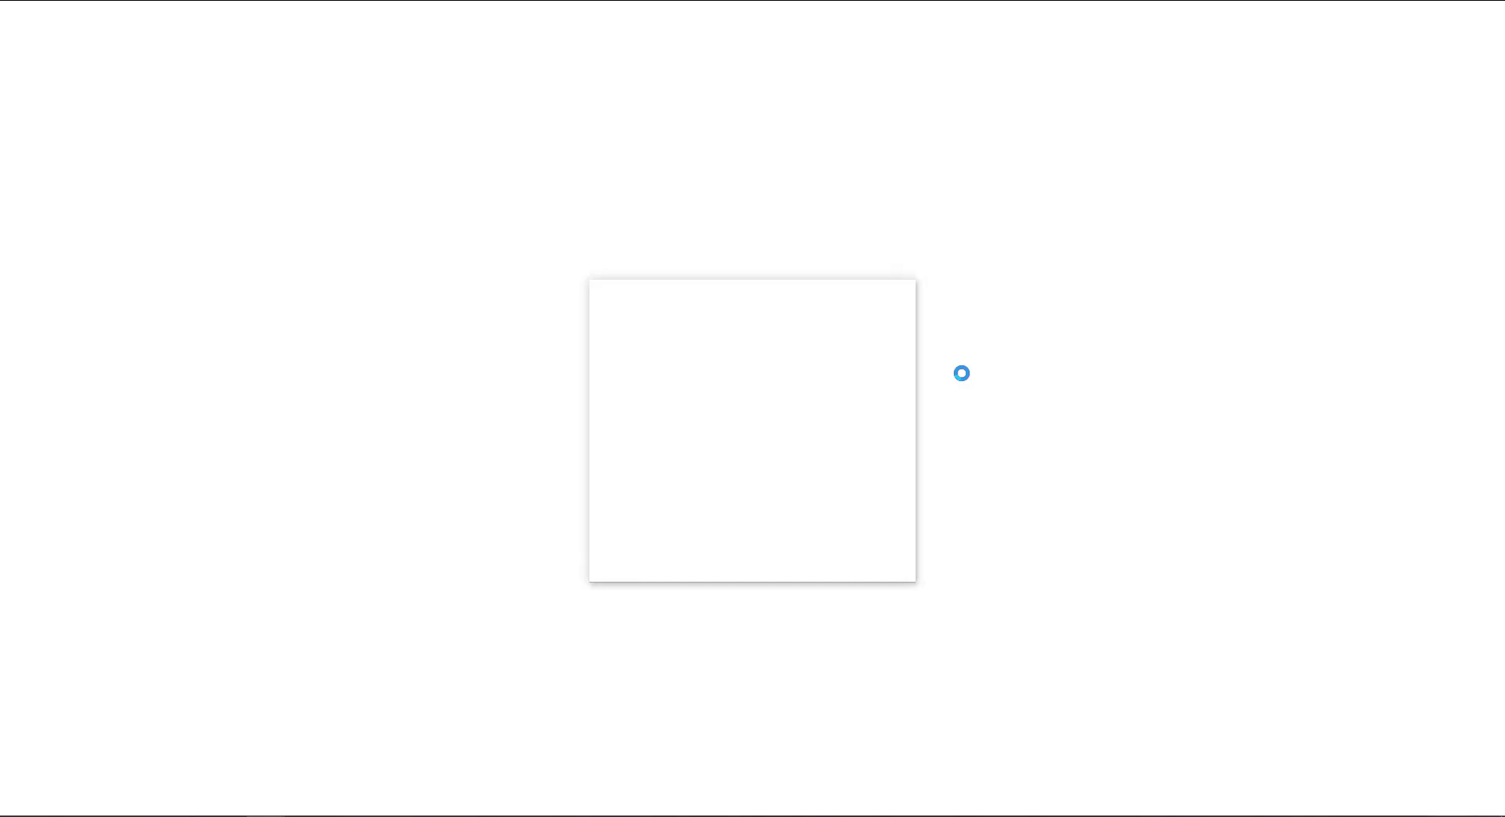
left_click(635, 415)
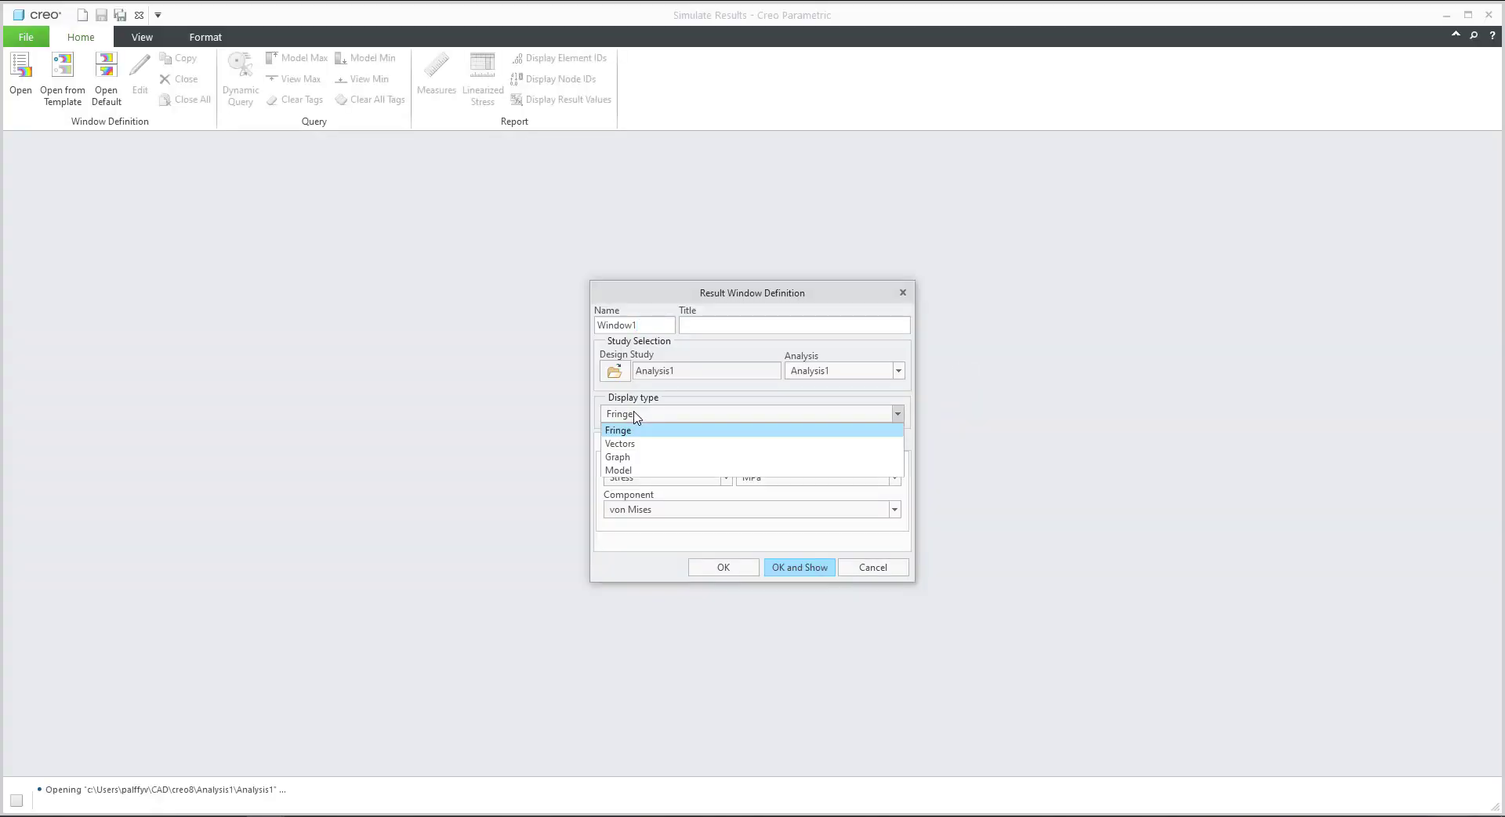
left_click(631, 457)
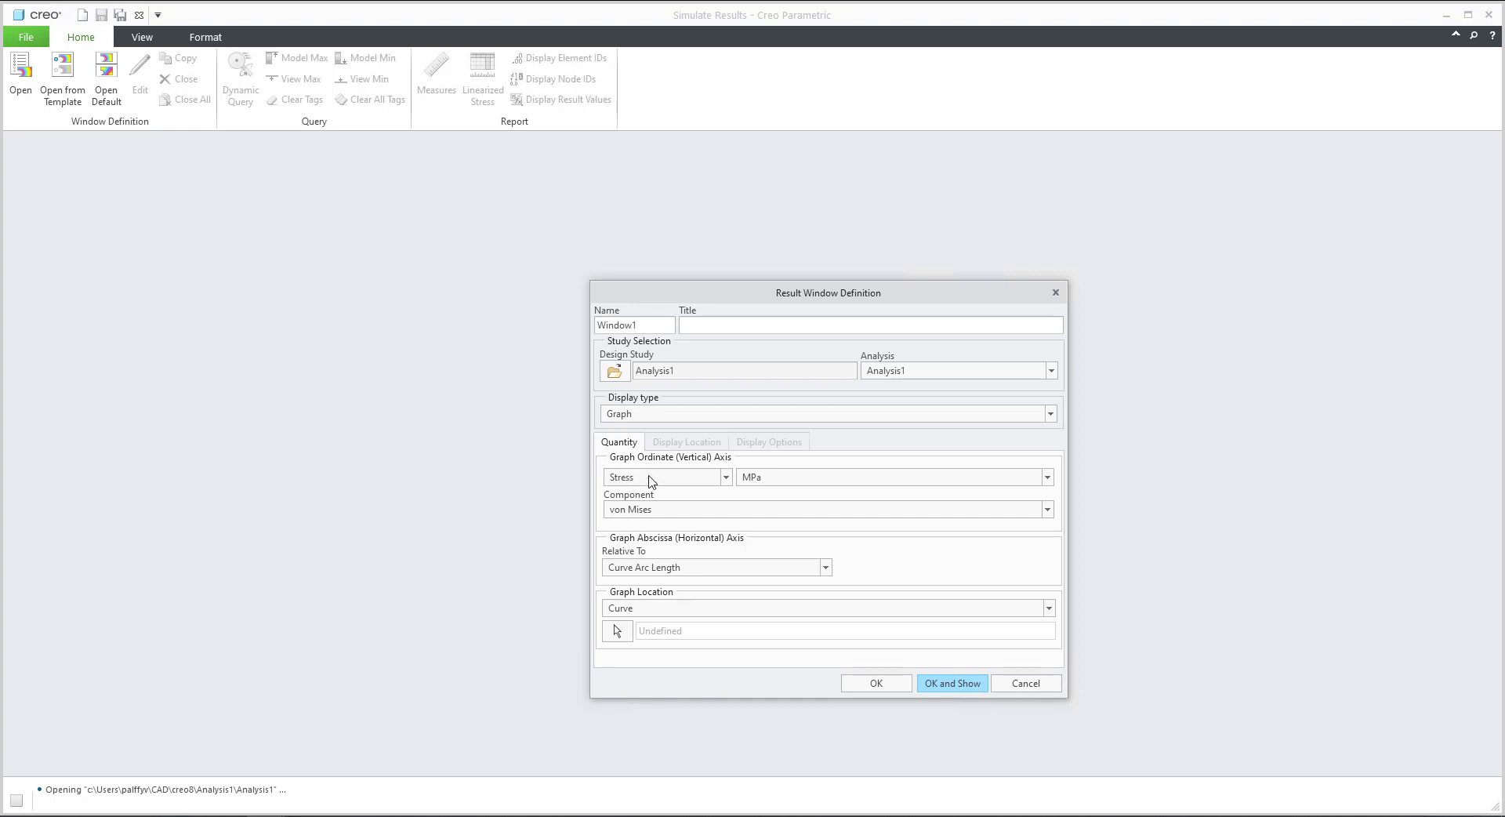
left_click(651, 478)
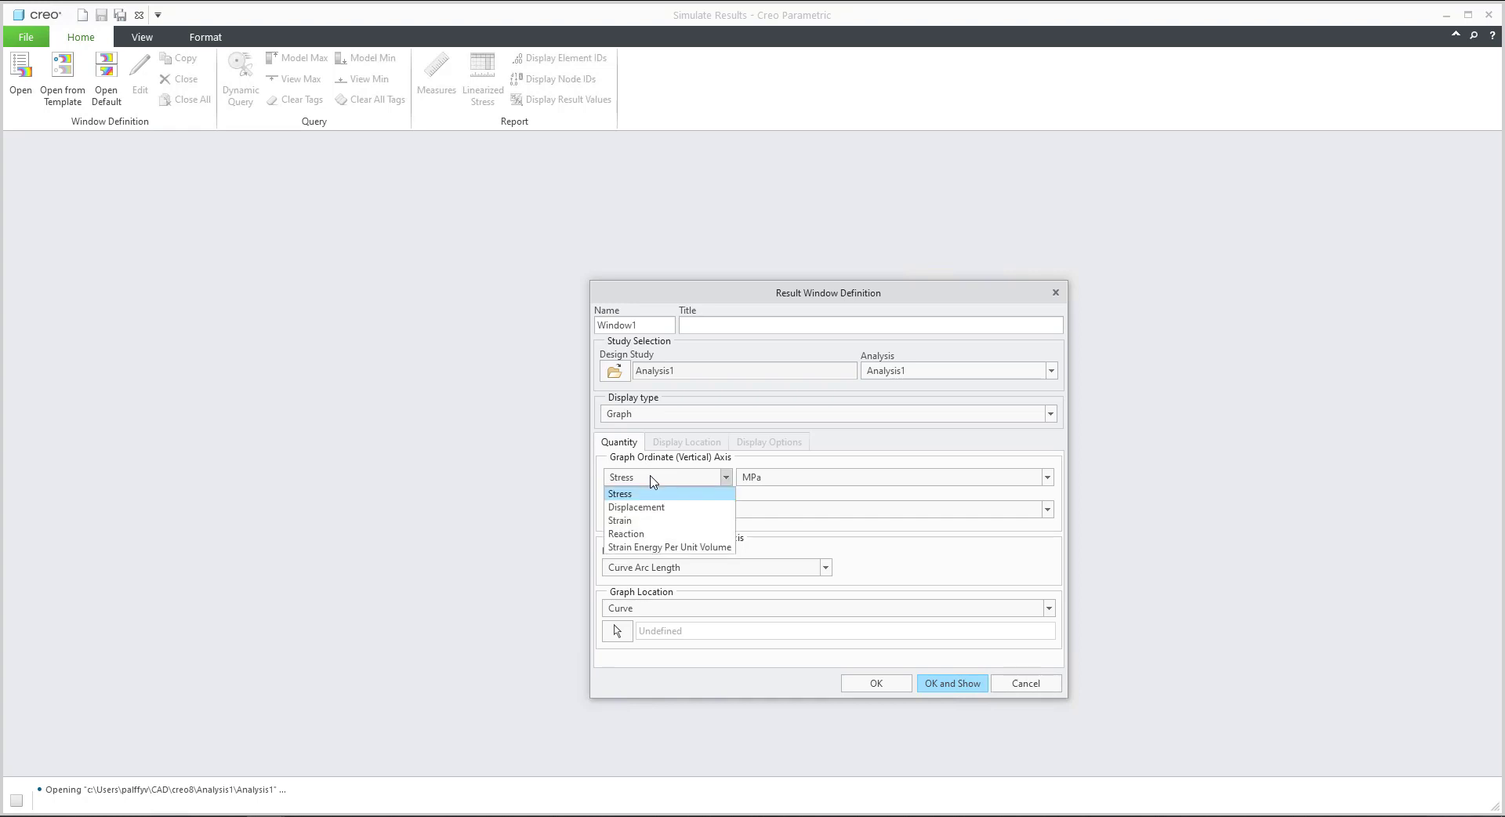
left_click(652, 479)
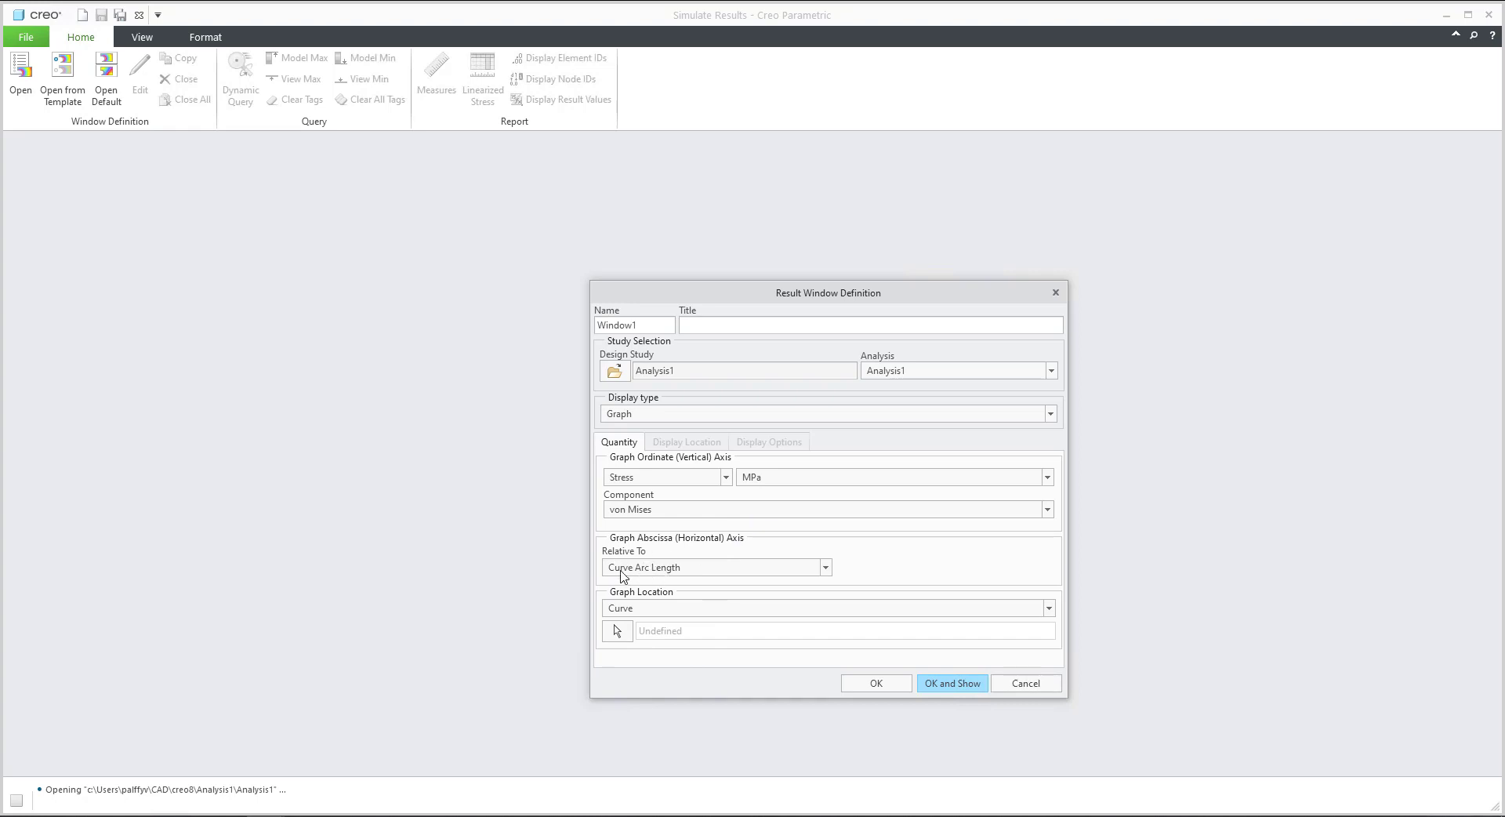
Define the graph location as the curved inner edge on the bend's side, starting at the edge's lower end
left_click(657, 610)
left_click(660, 621)
left_click(620, 630)
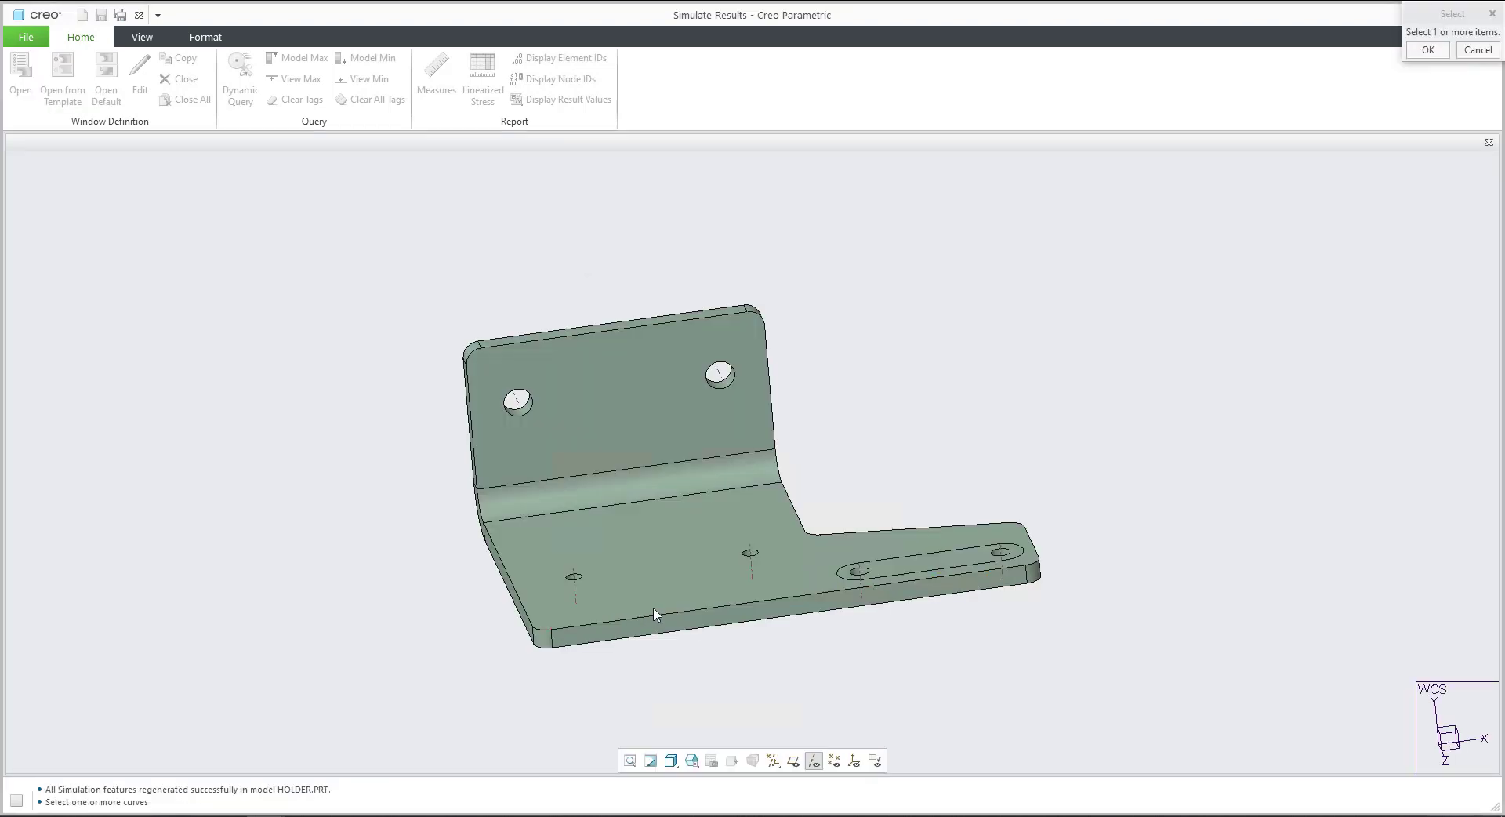
middle_click_drag(729, 513, 815, 542)
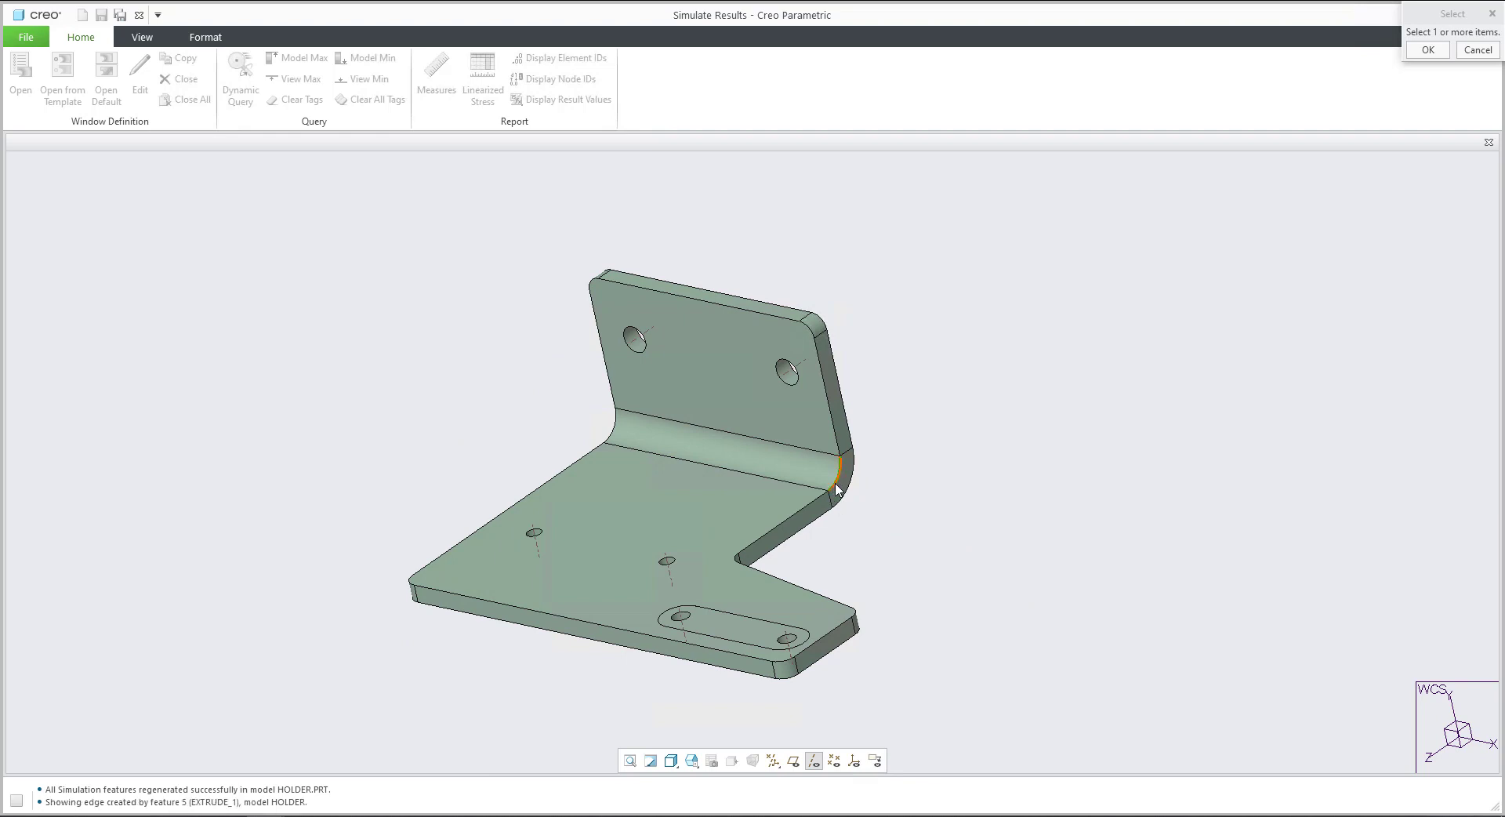
left_click(832, 481)
left_click(1427, 50)
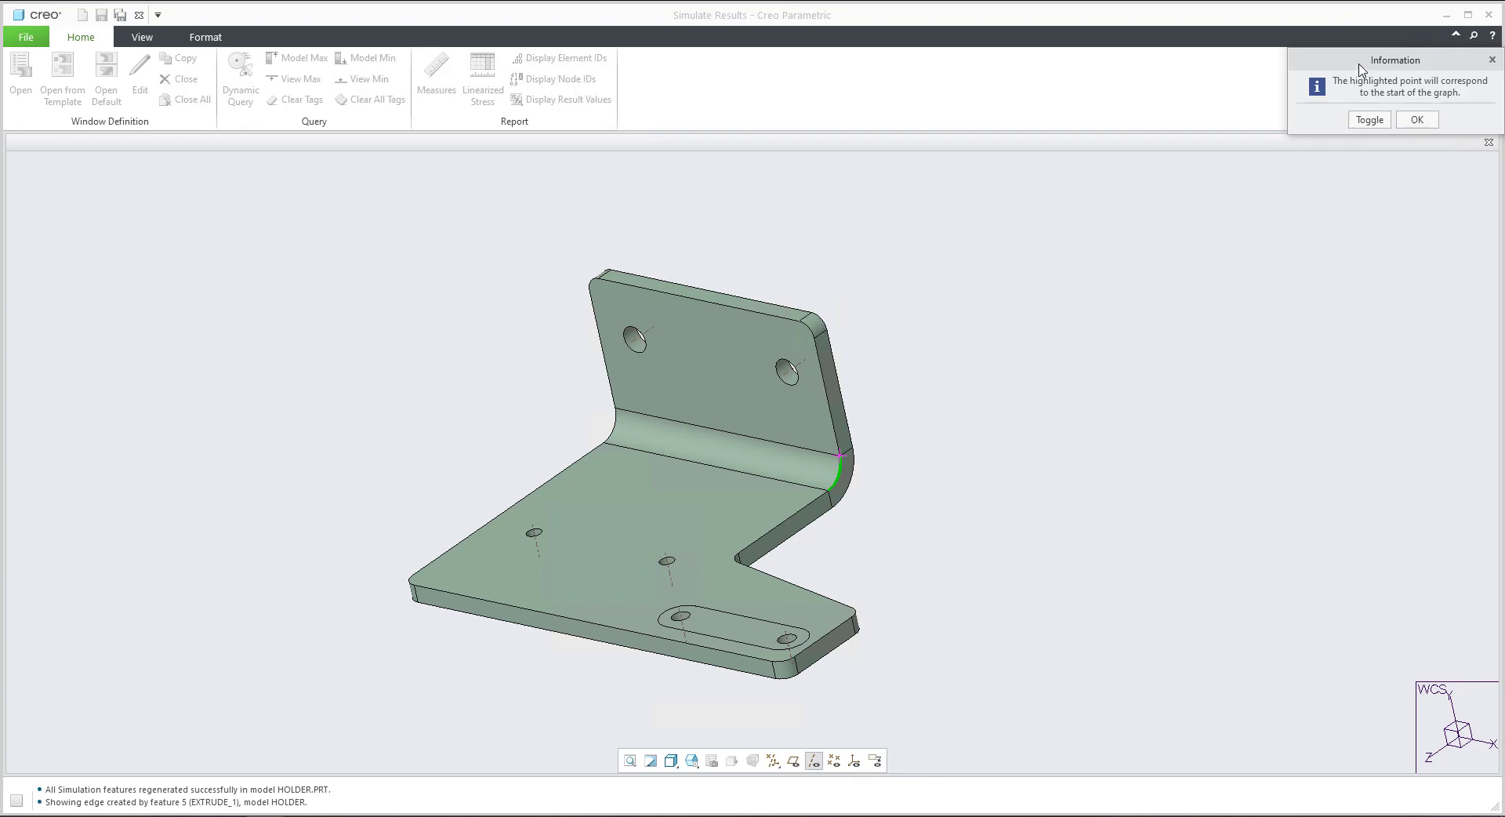
left_click_drag(1360, 69, 1221, 183)
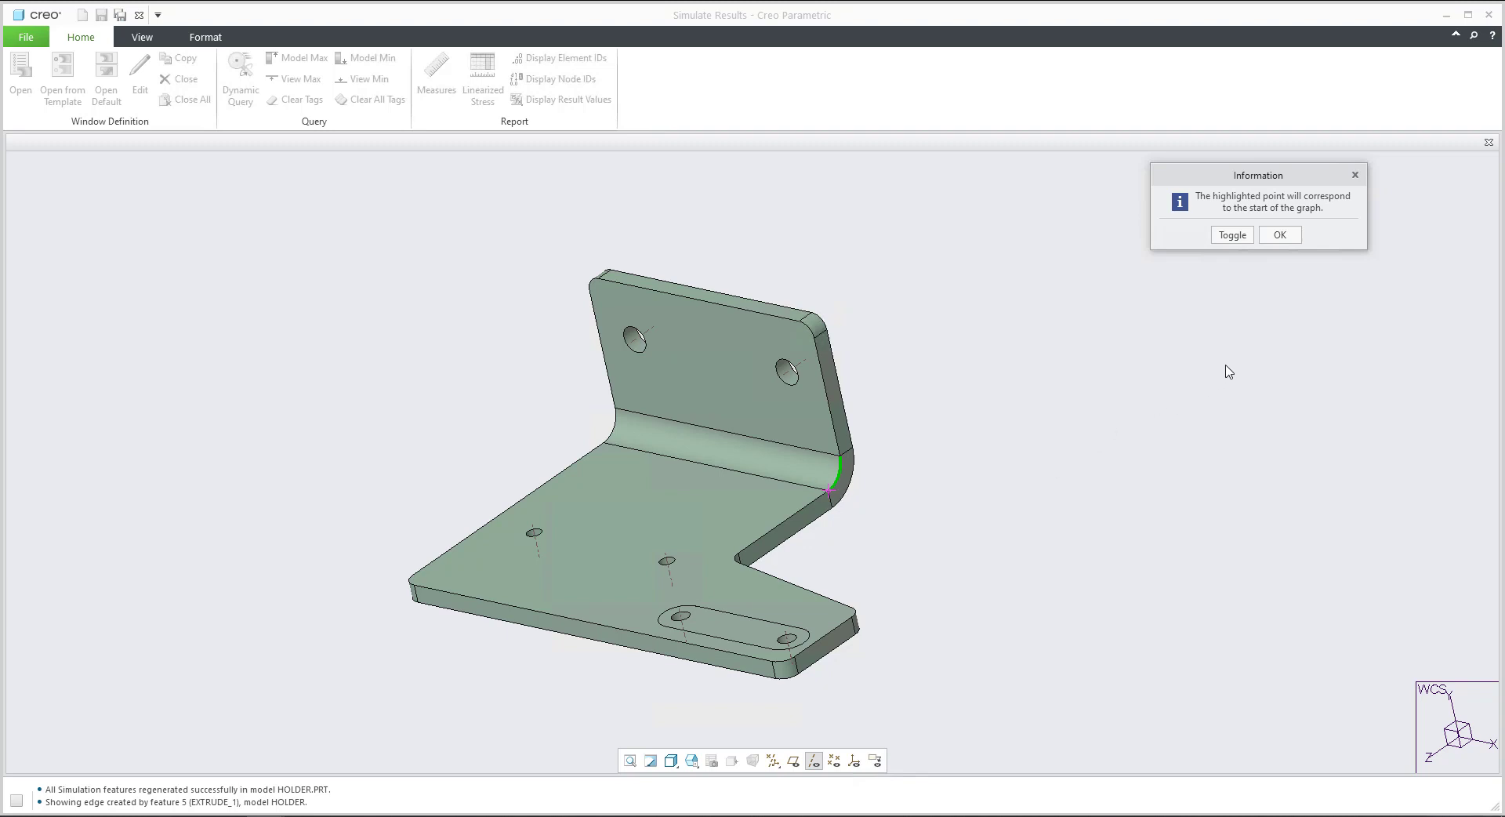
left_click(1279, 235)
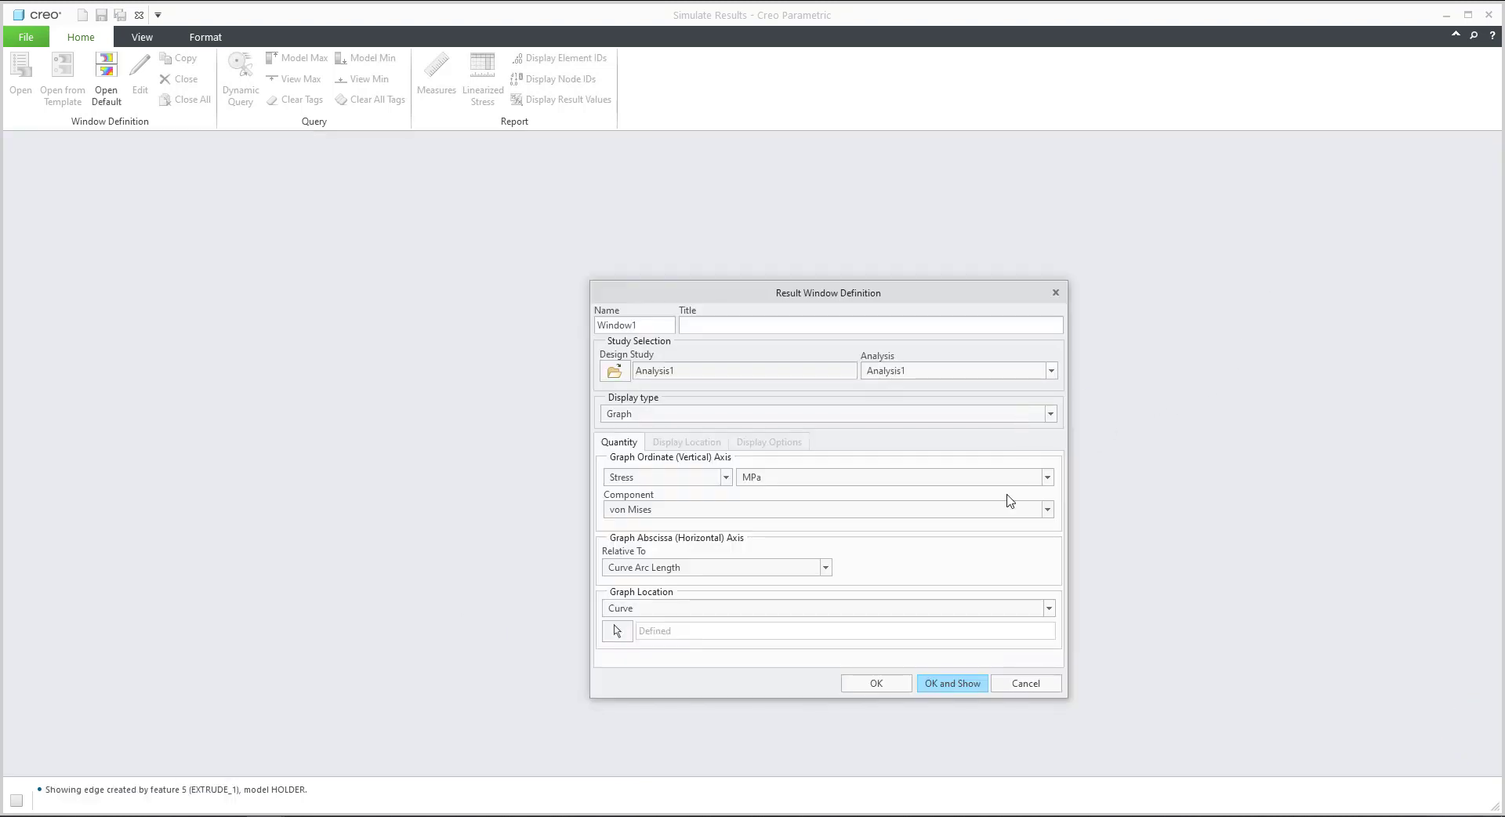
Show the von Mises stress graph and read the values at its starting point and a point near mid-curve
left_click(951, 686)
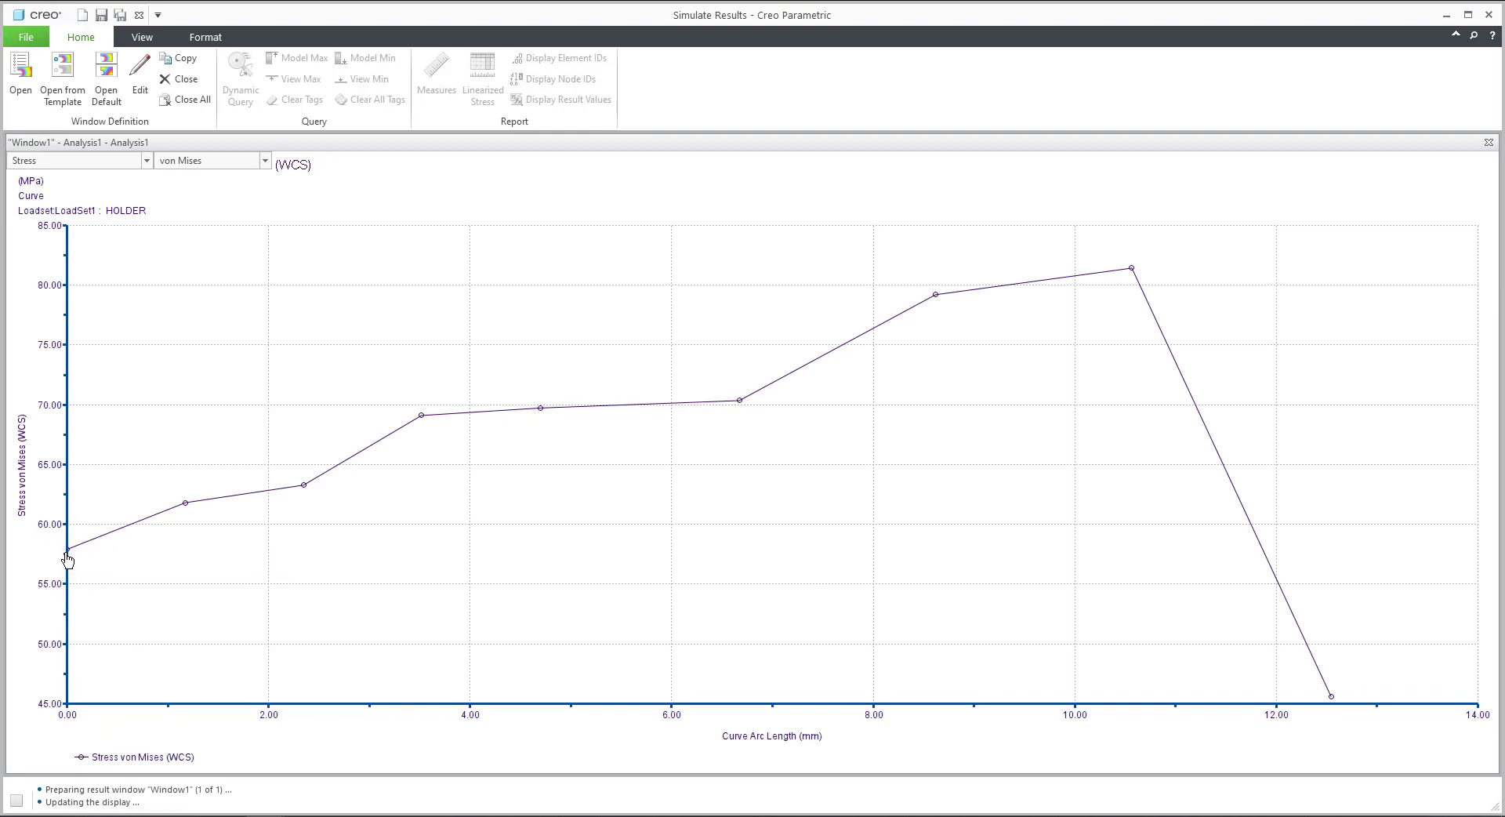
mouse_move(67, 556)
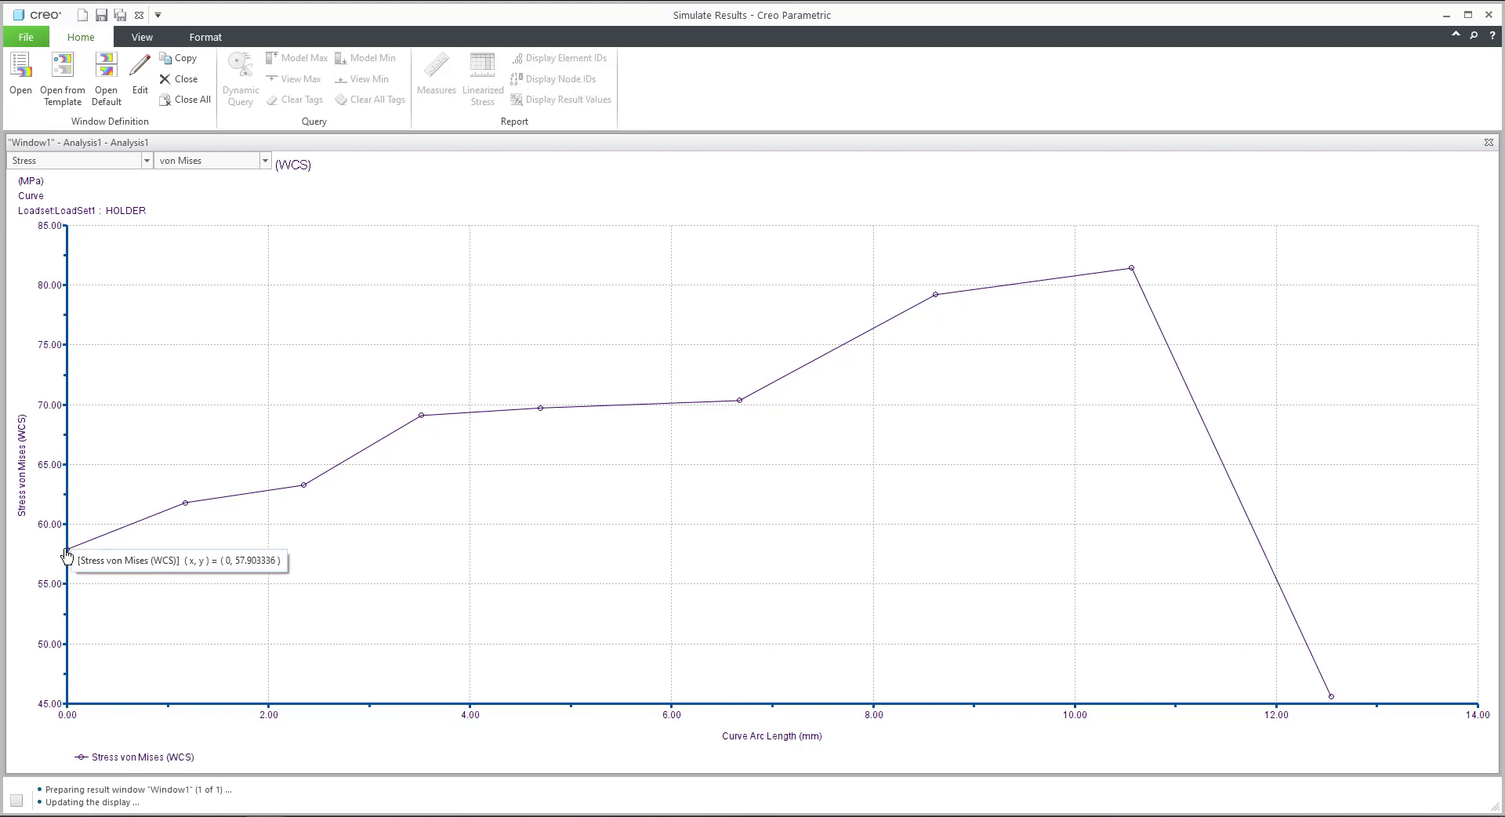
mouse_move(740, 403)
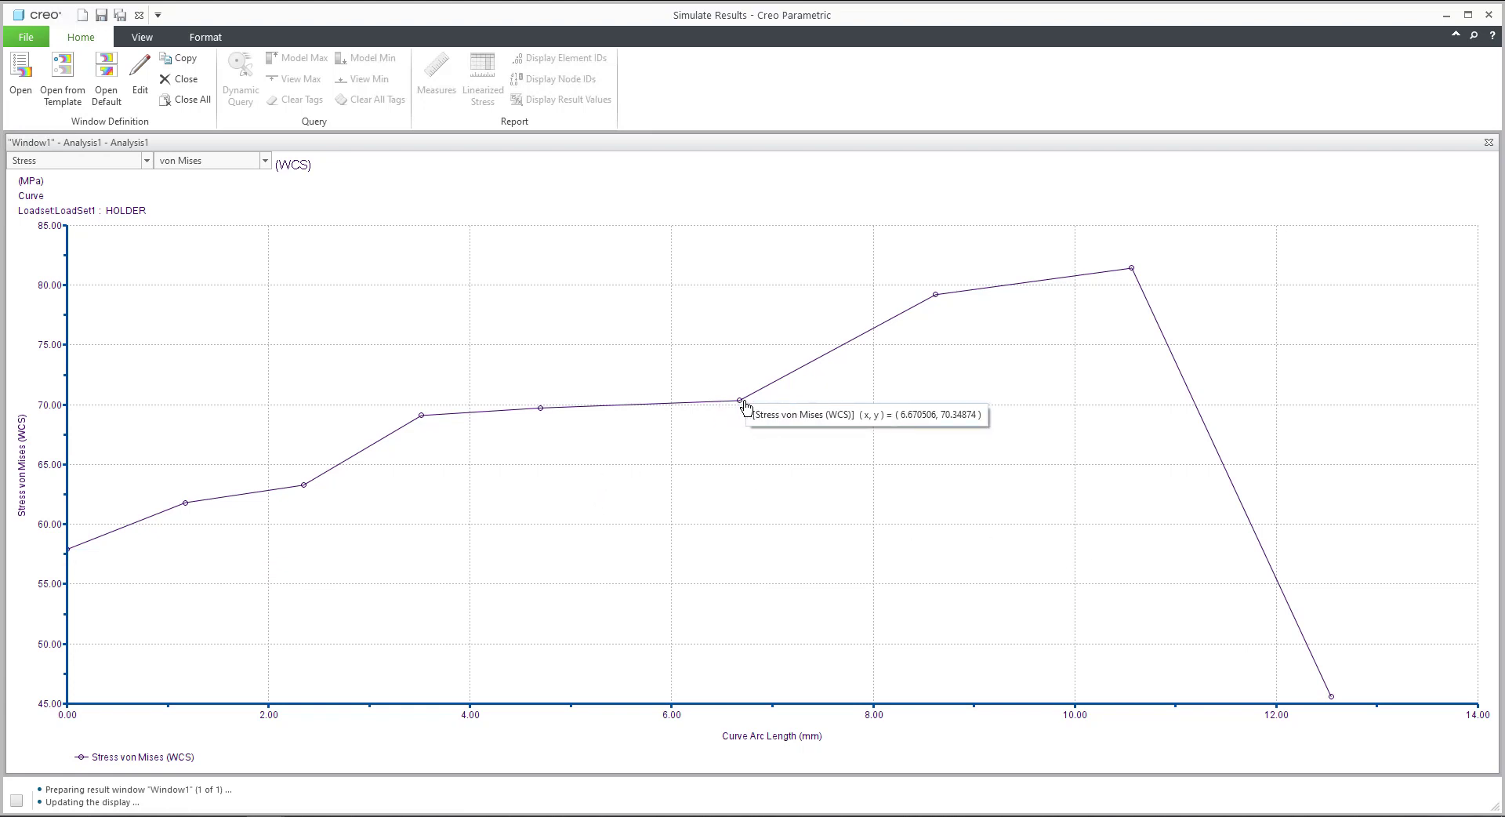
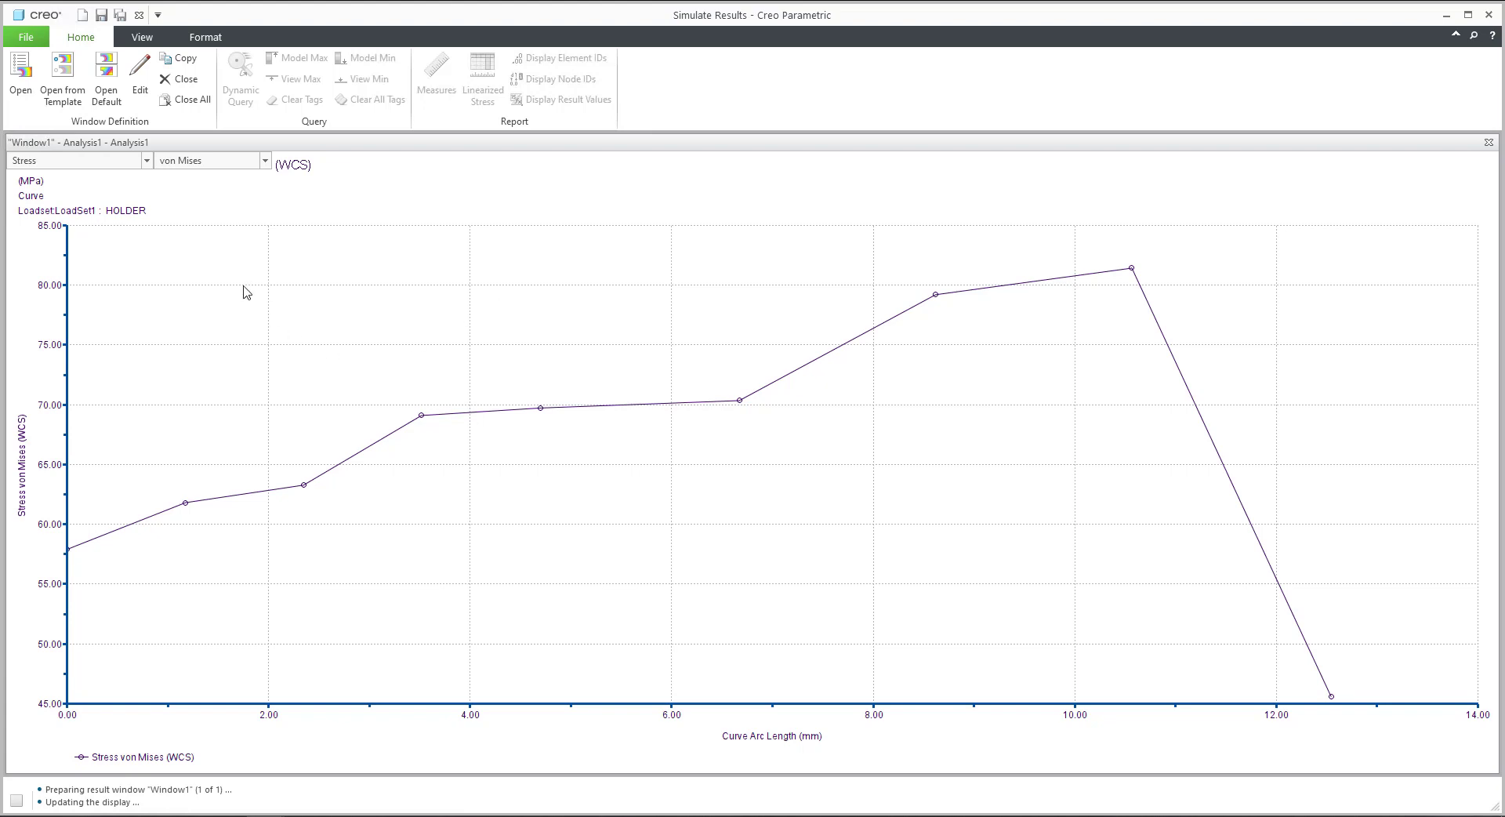
Copy the graph into a second result window that shows Max Principal stress as vectors with the Deformed option enabled
left_click(182, 62)
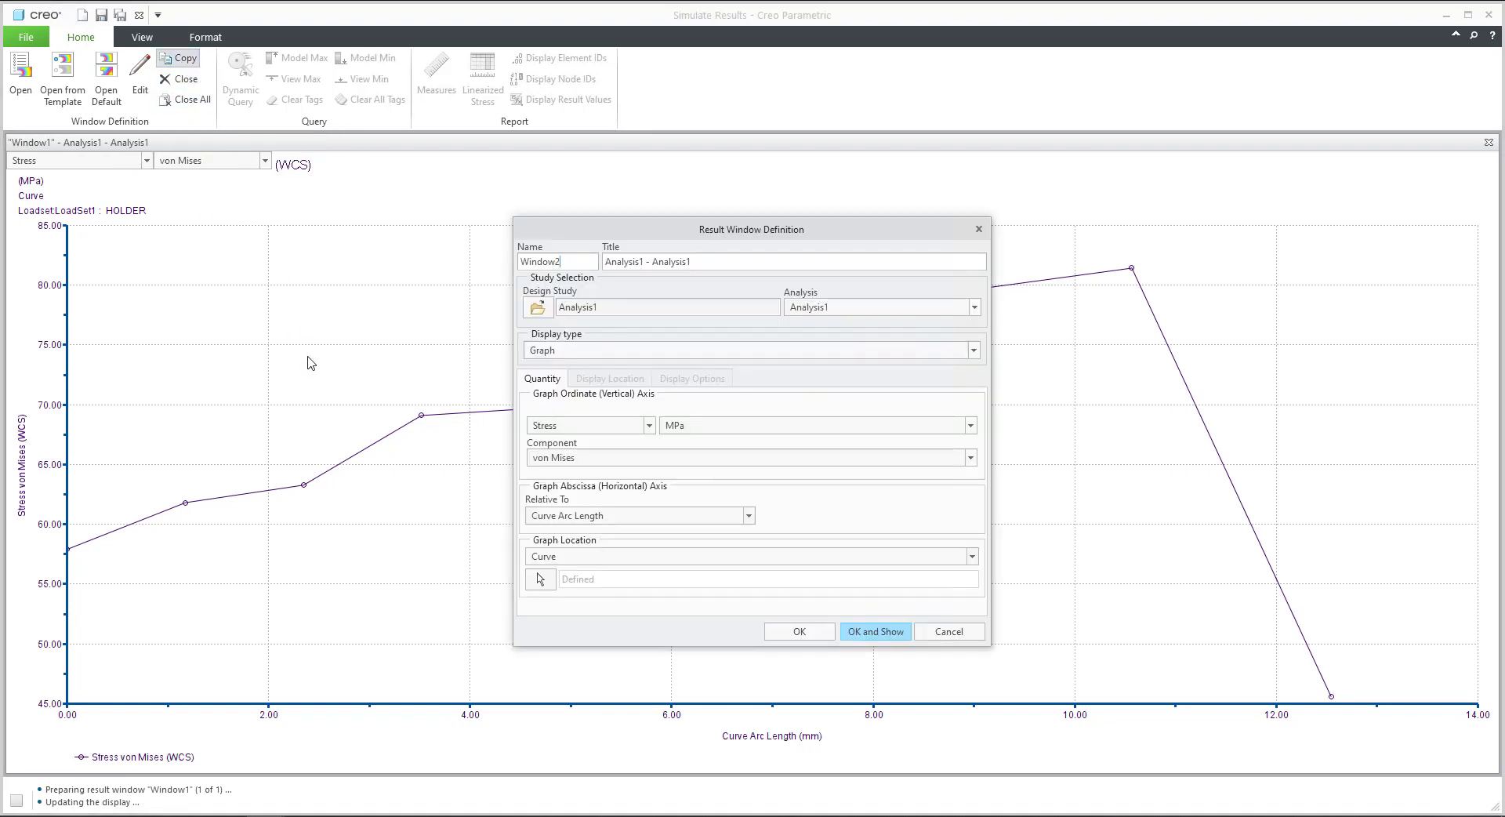
left_click(583, 352)
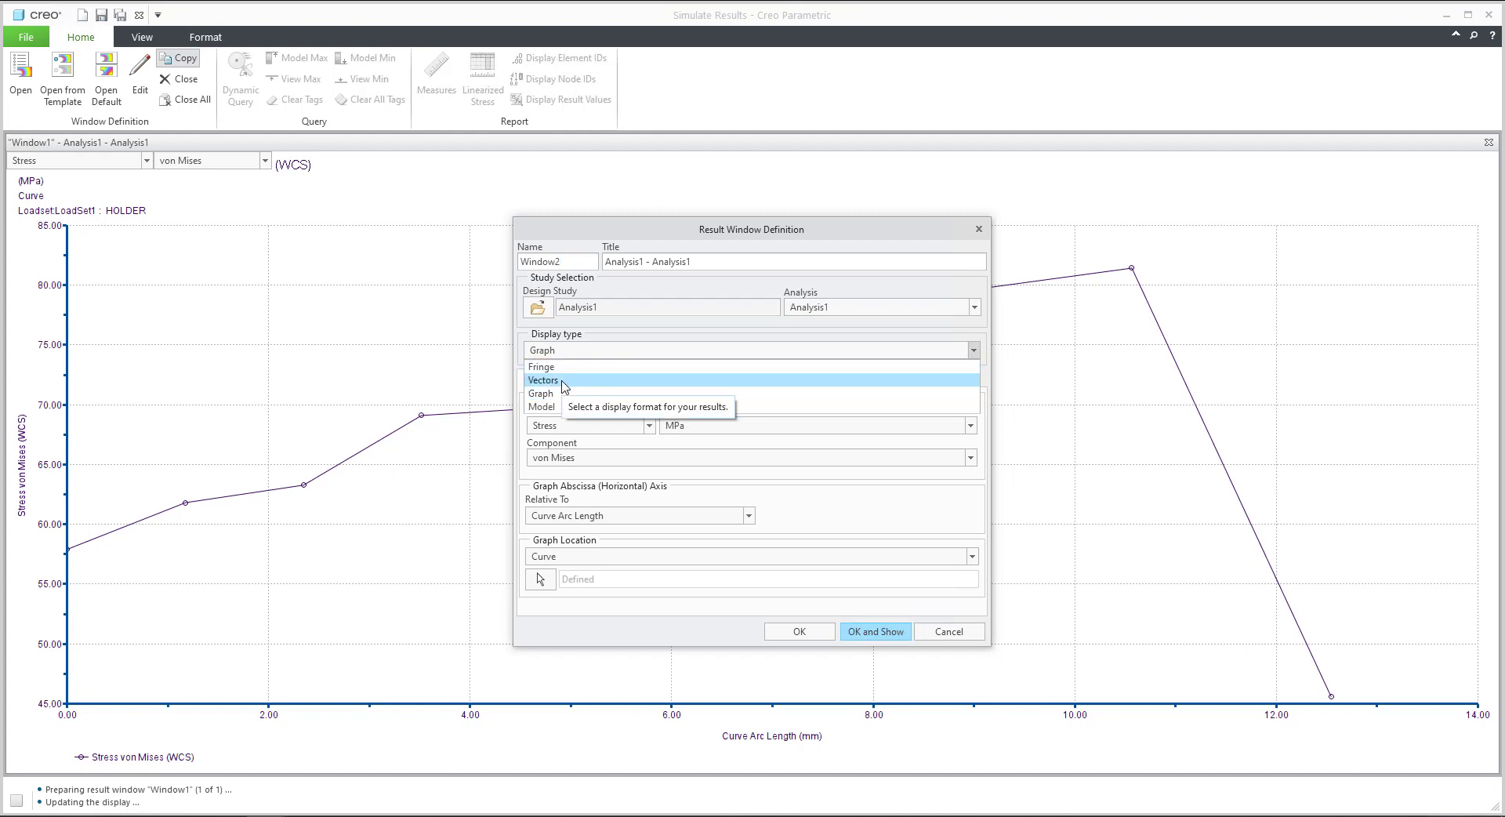
left_click(563, 382)
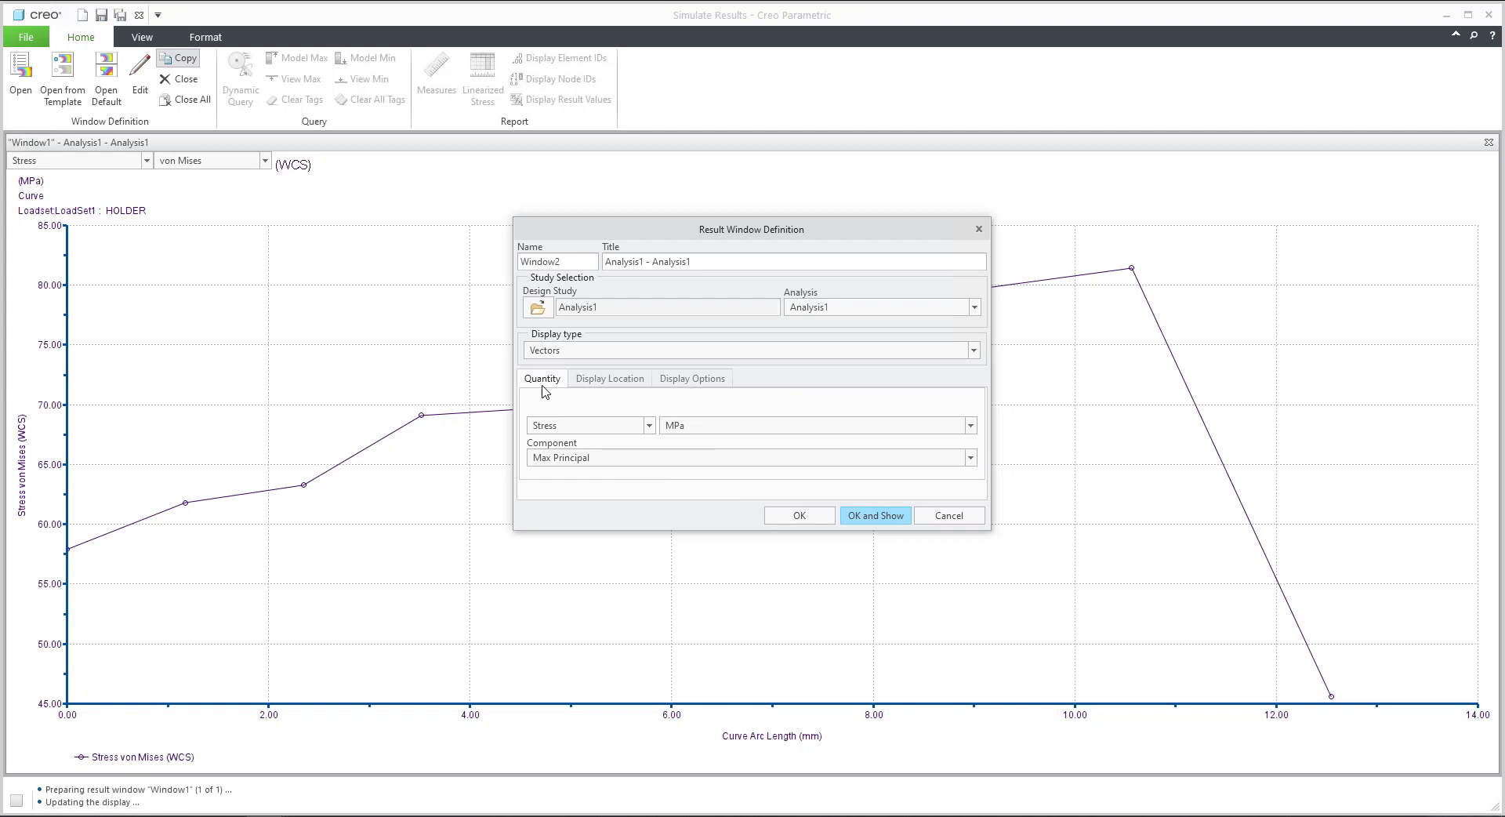
left_click(698, 384)
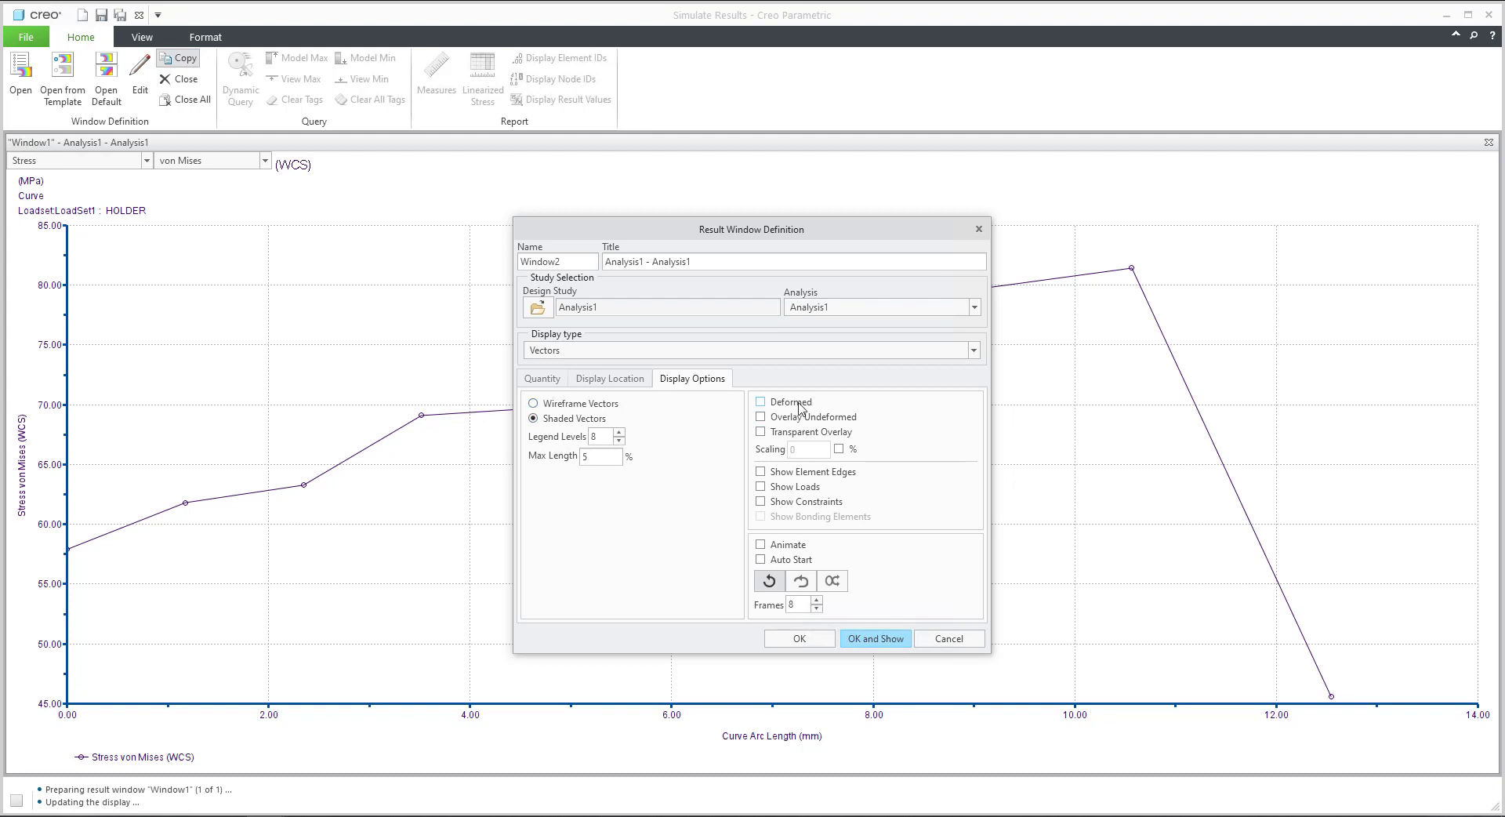
left_click(761, 402)
left_click(875, 638)
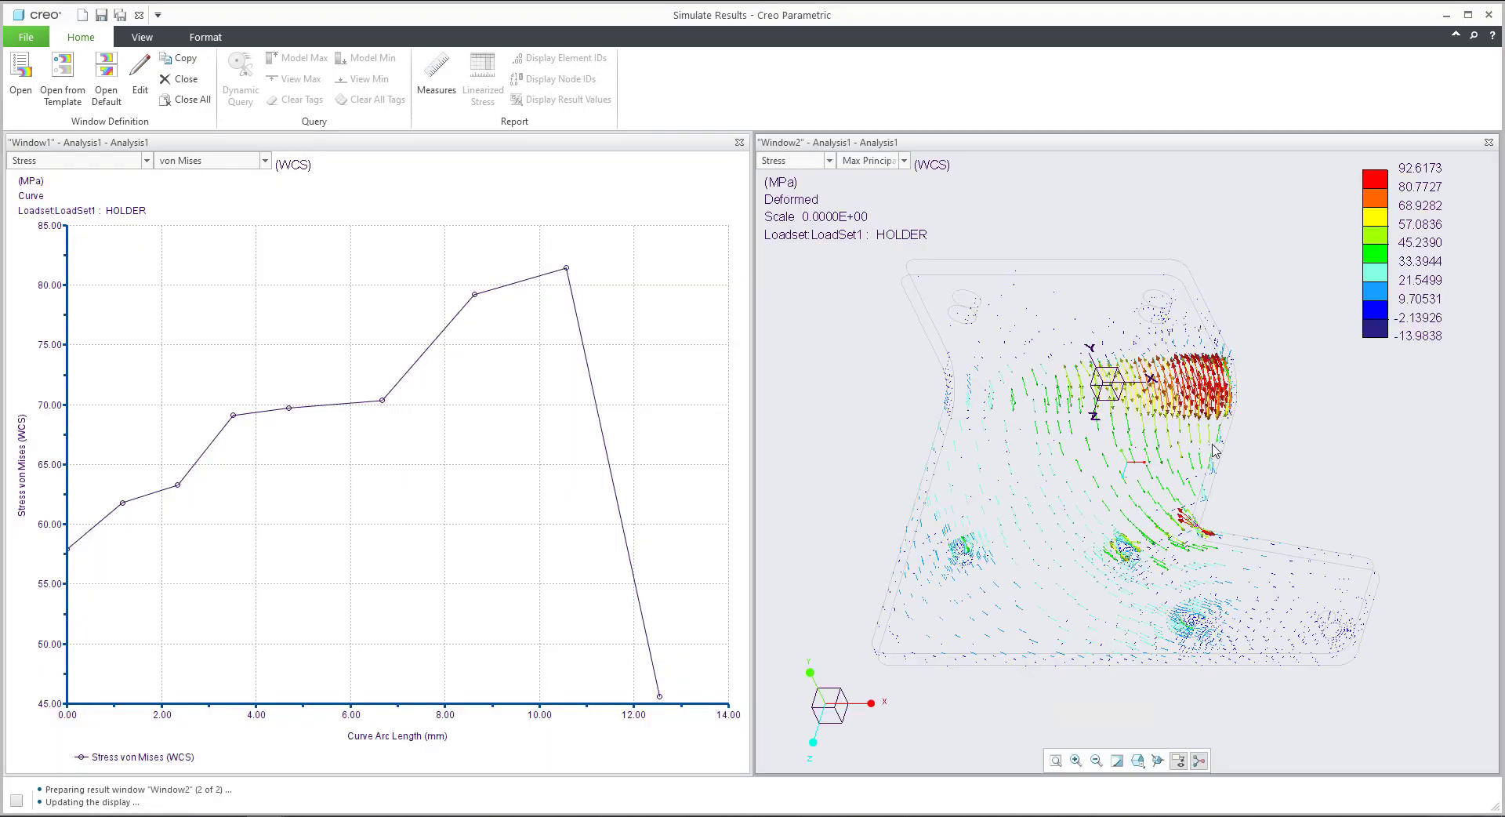
Inspect the stress vectors around the bend and change their display style to Wireframe Vectors
middle_click_drag(1238, 396, 1176, 400)
scroll(1309, 463, "up", 5)
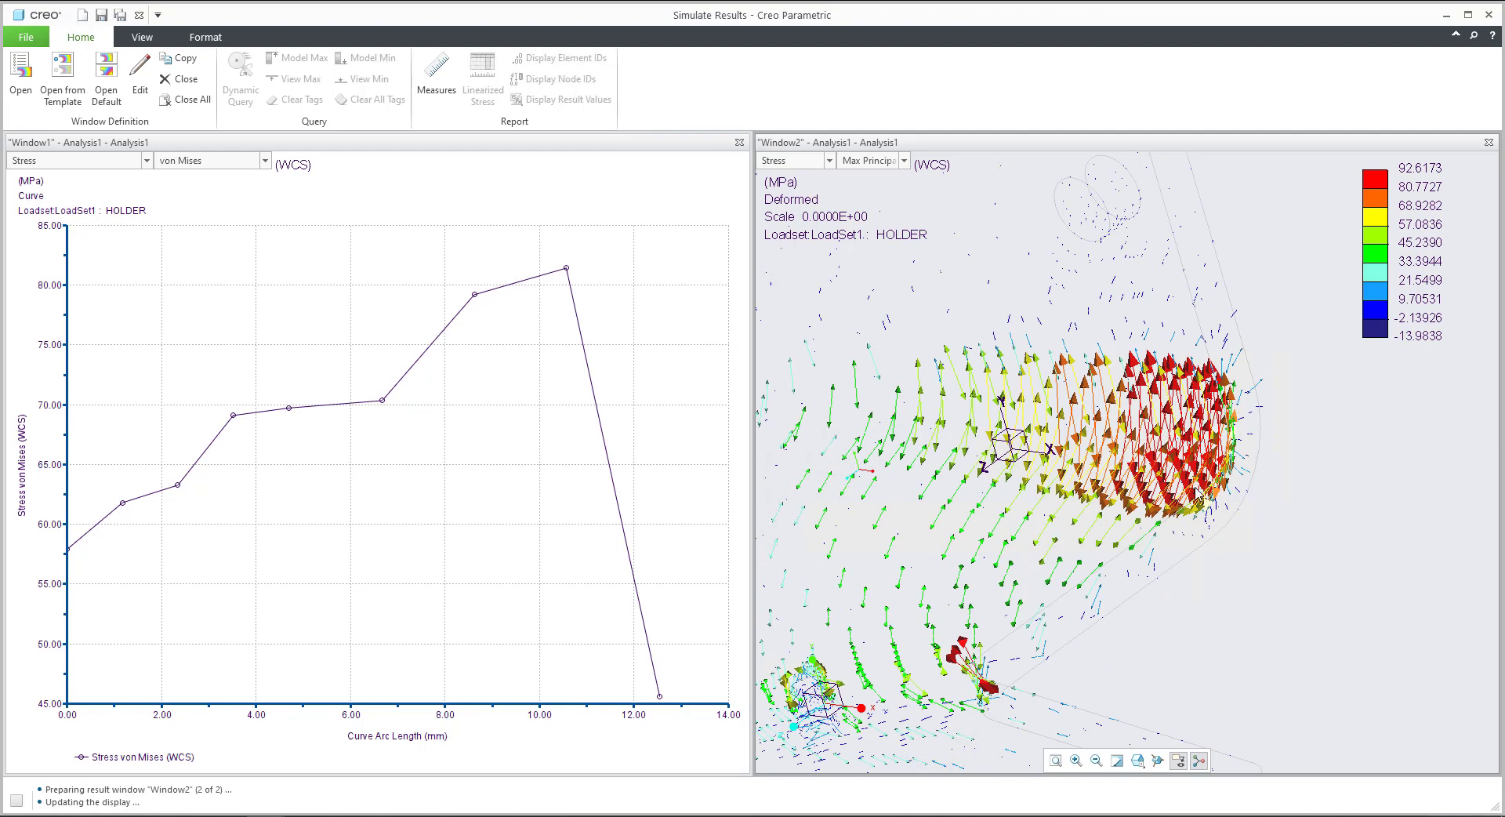
scroll(1201, 491, "down", 2)
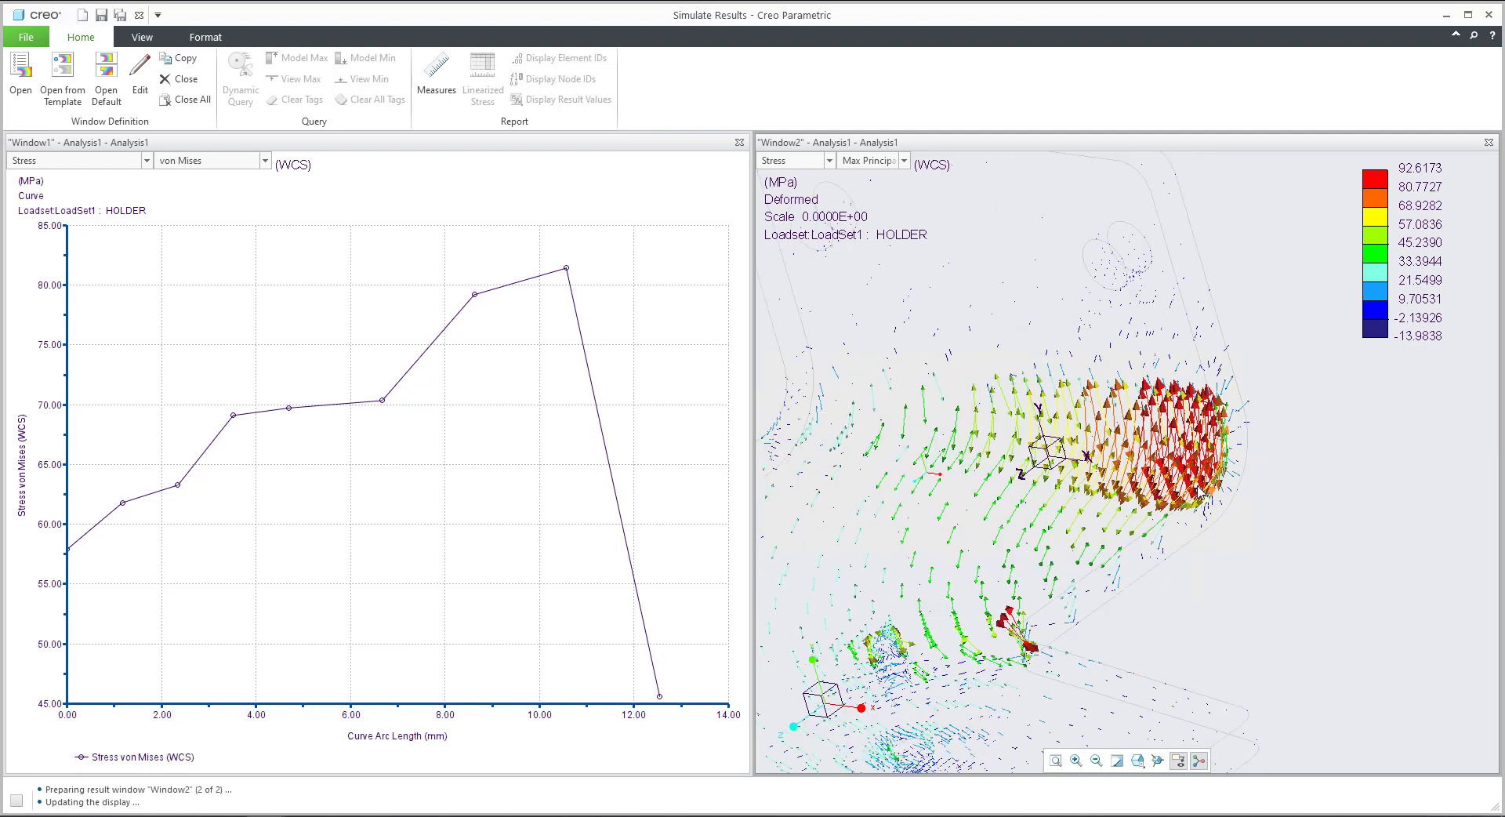
middle_click_drag(1205, 452, 1205, 484)
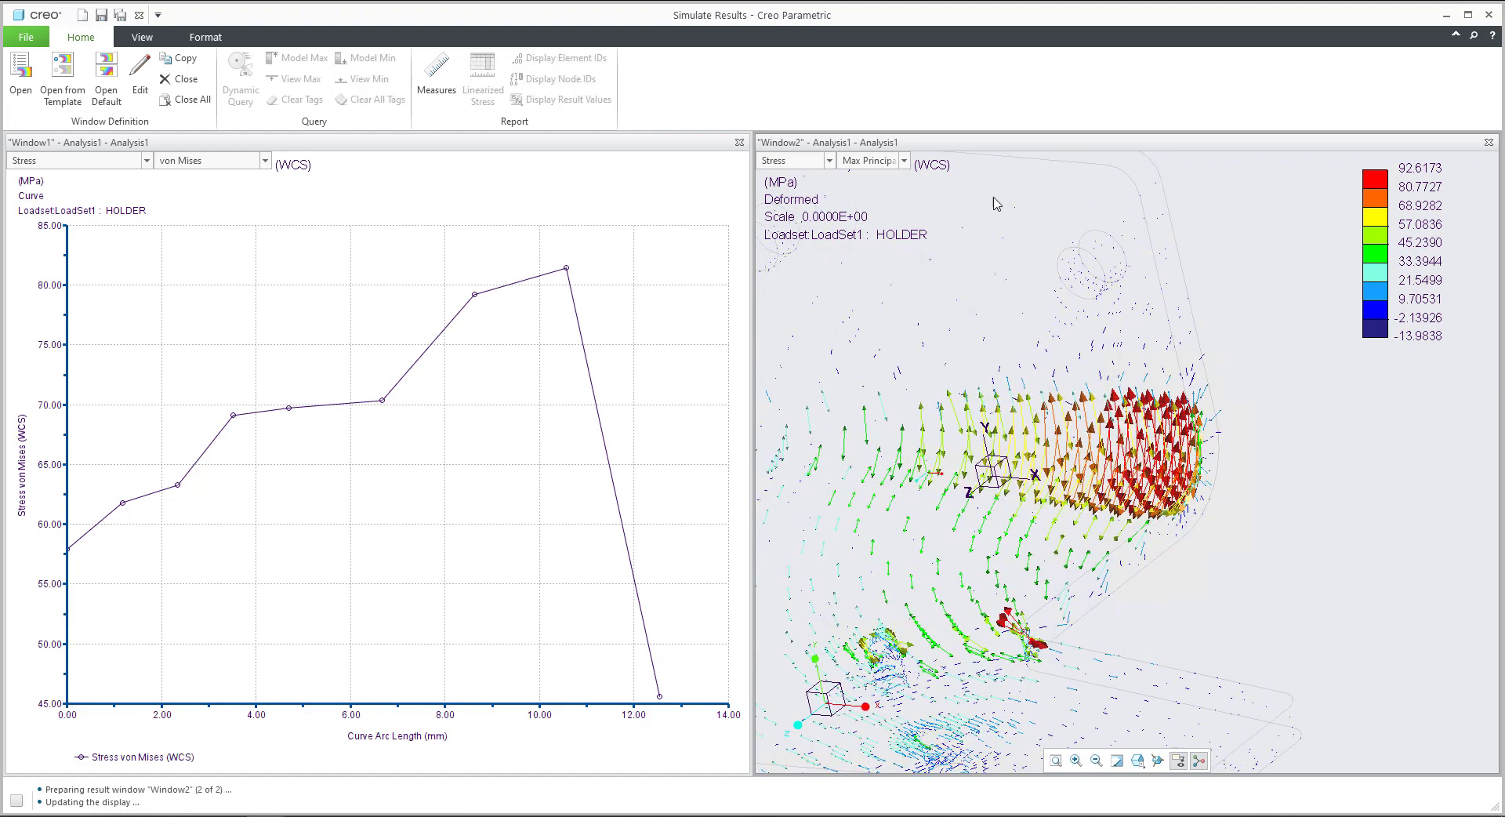
middle_click_drag(1195, 436, 1175, 467)
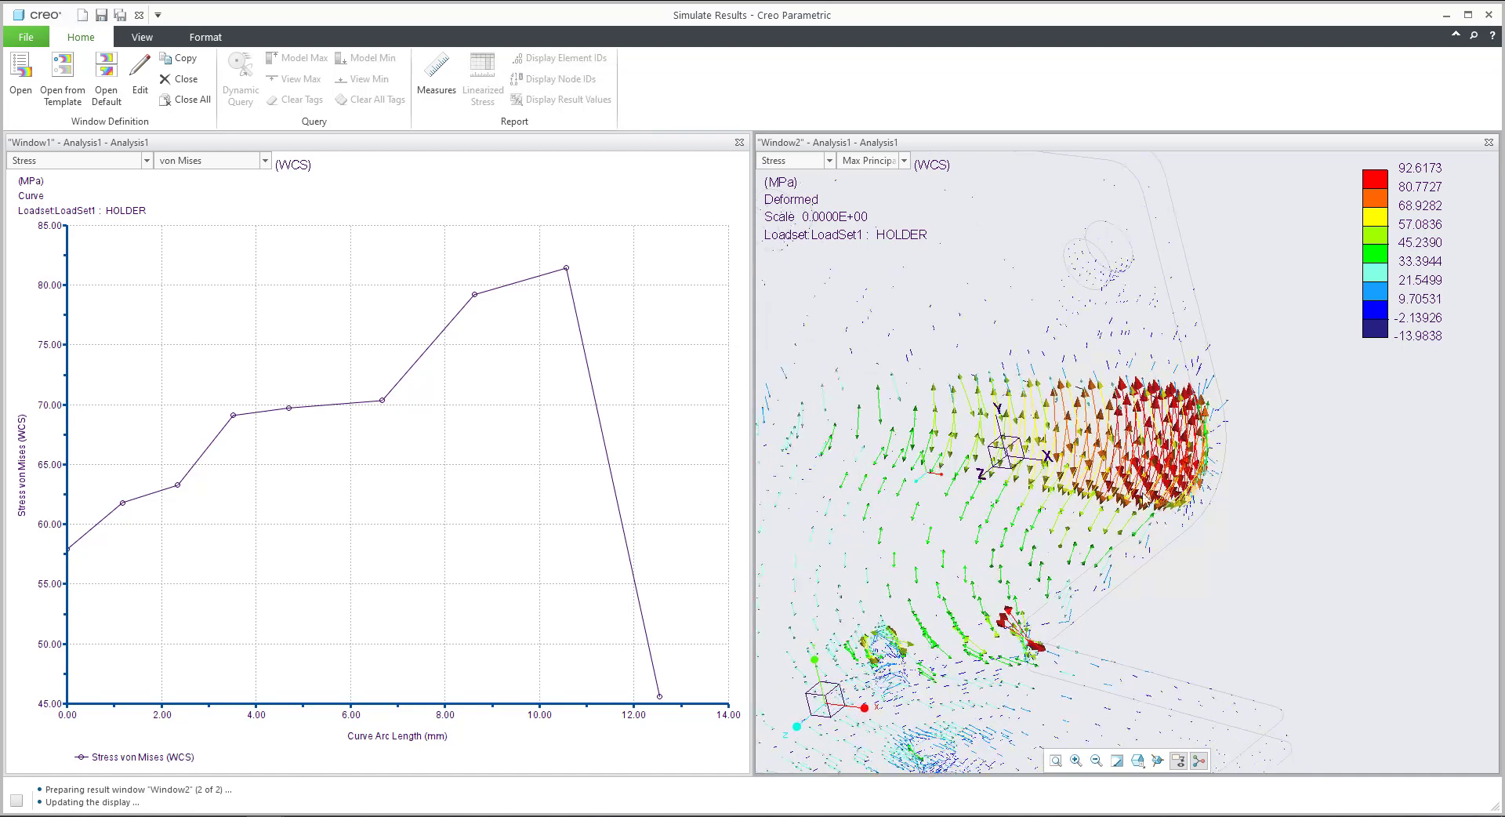
left_click(143, 76)
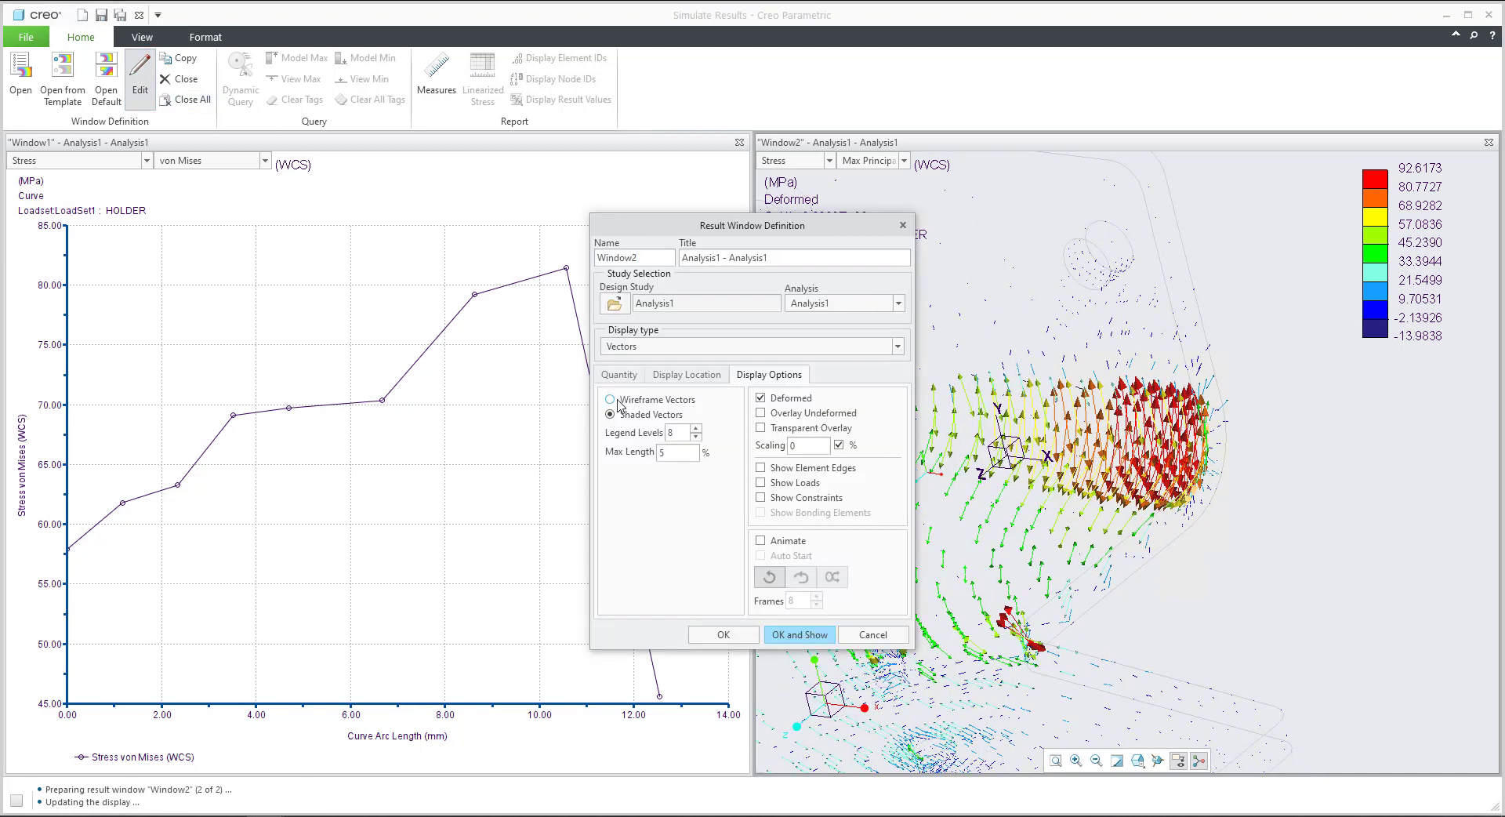
left_click(619, 400)
left_click(799, 635)
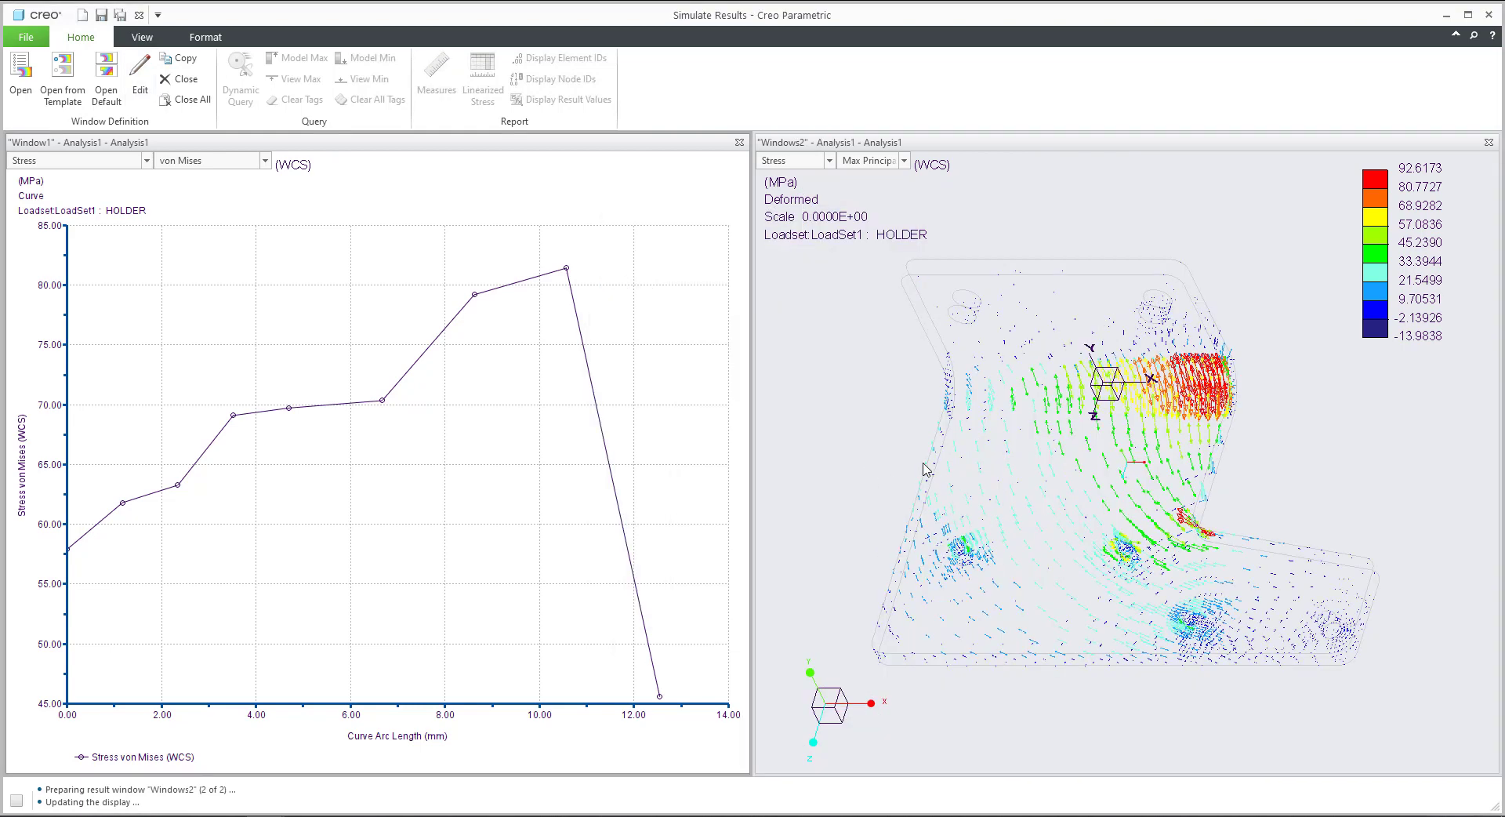
scroll(1197, 400, "up", 5)
scroll(1197, 400, "down", 5)
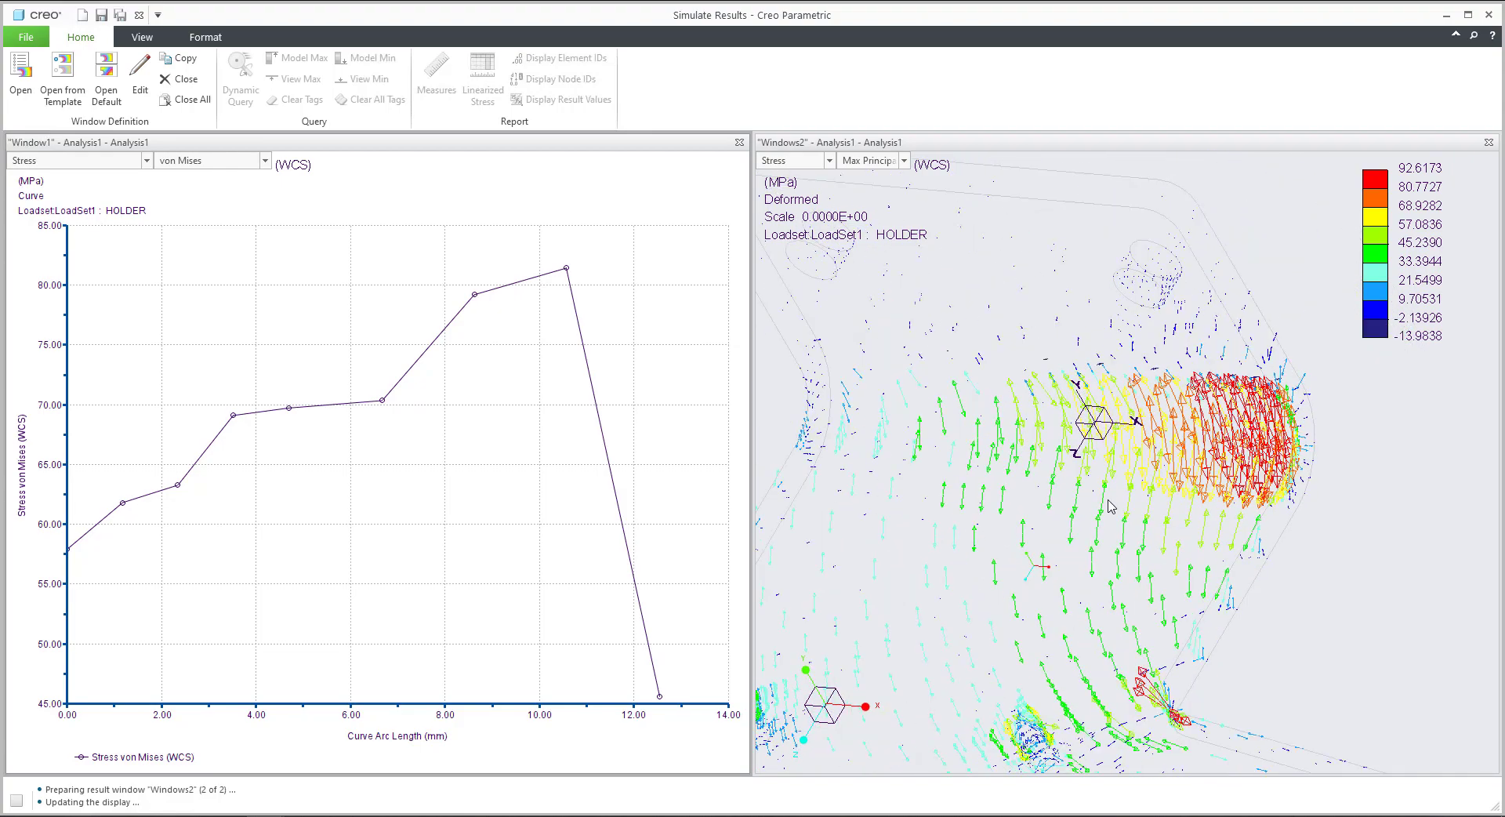
scroll(1111, 506, "down", 2)
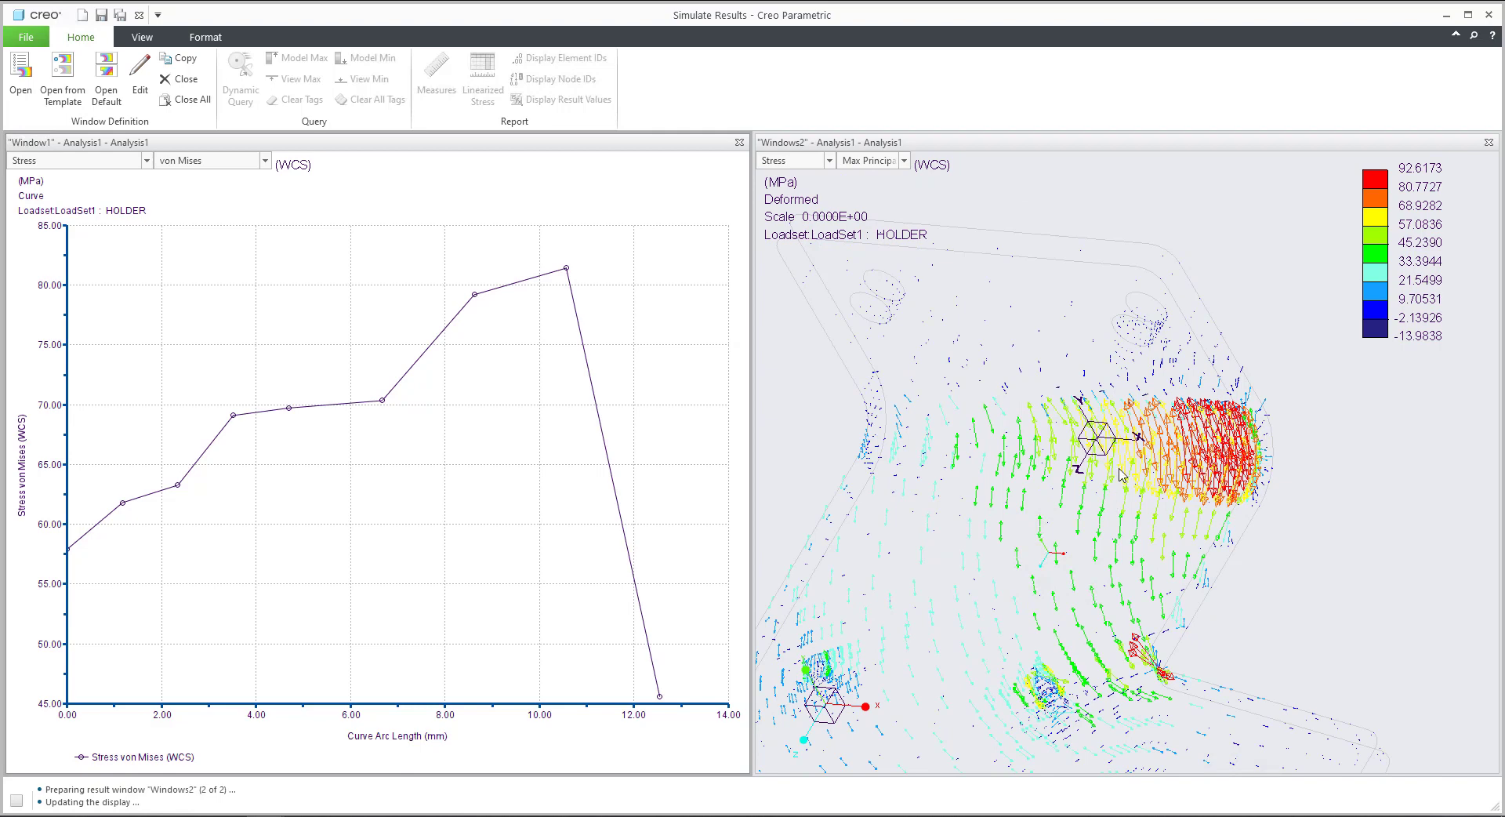
scroll(1120, 474, "down", 1)
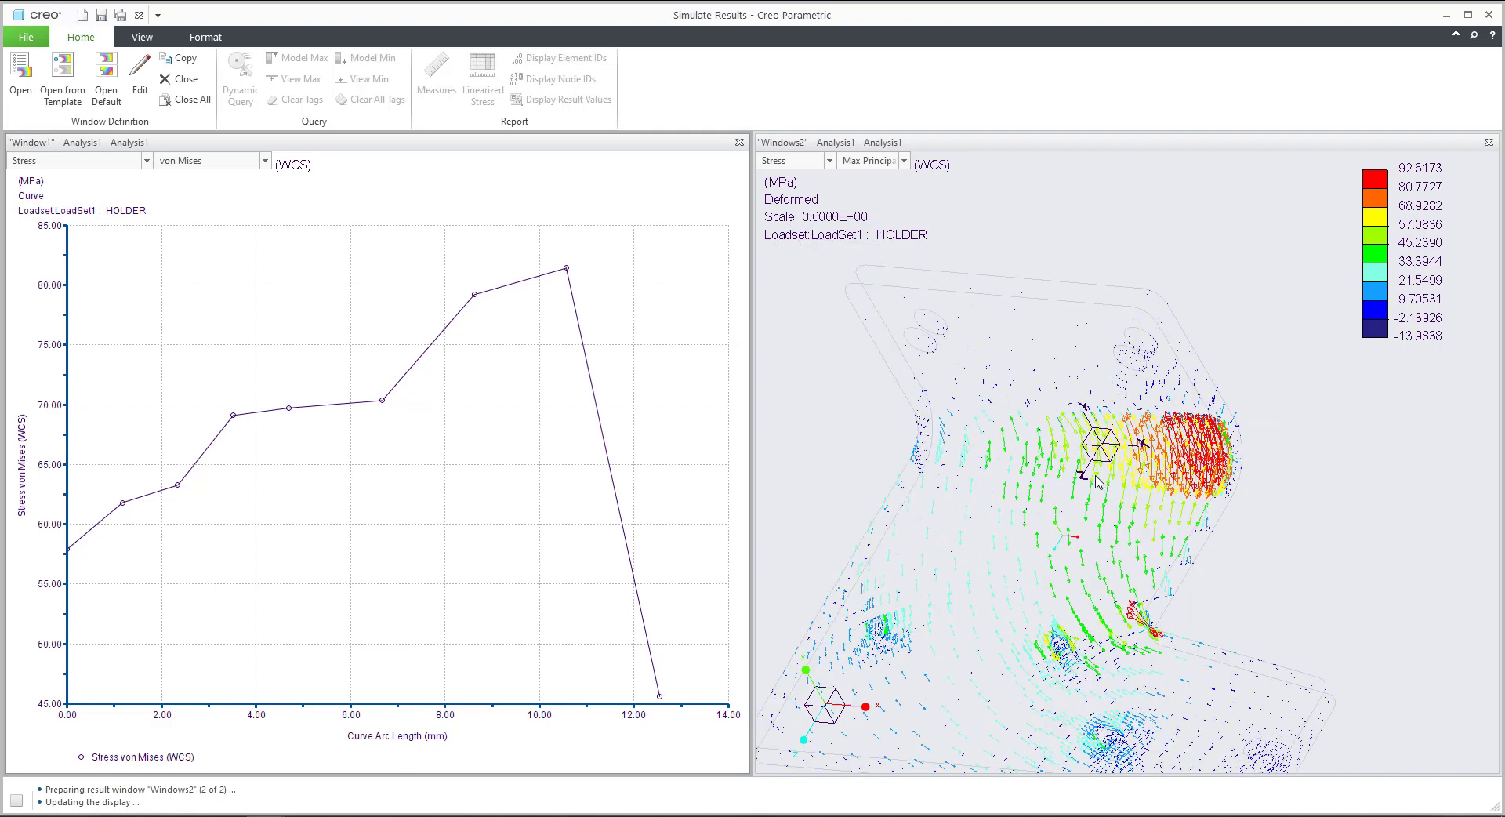
Copy the graph window into a third result window showing von Mises stress as a fringe with Continuous Tone, 10 legend levels and Deformed enabled
left_click(186, 59)
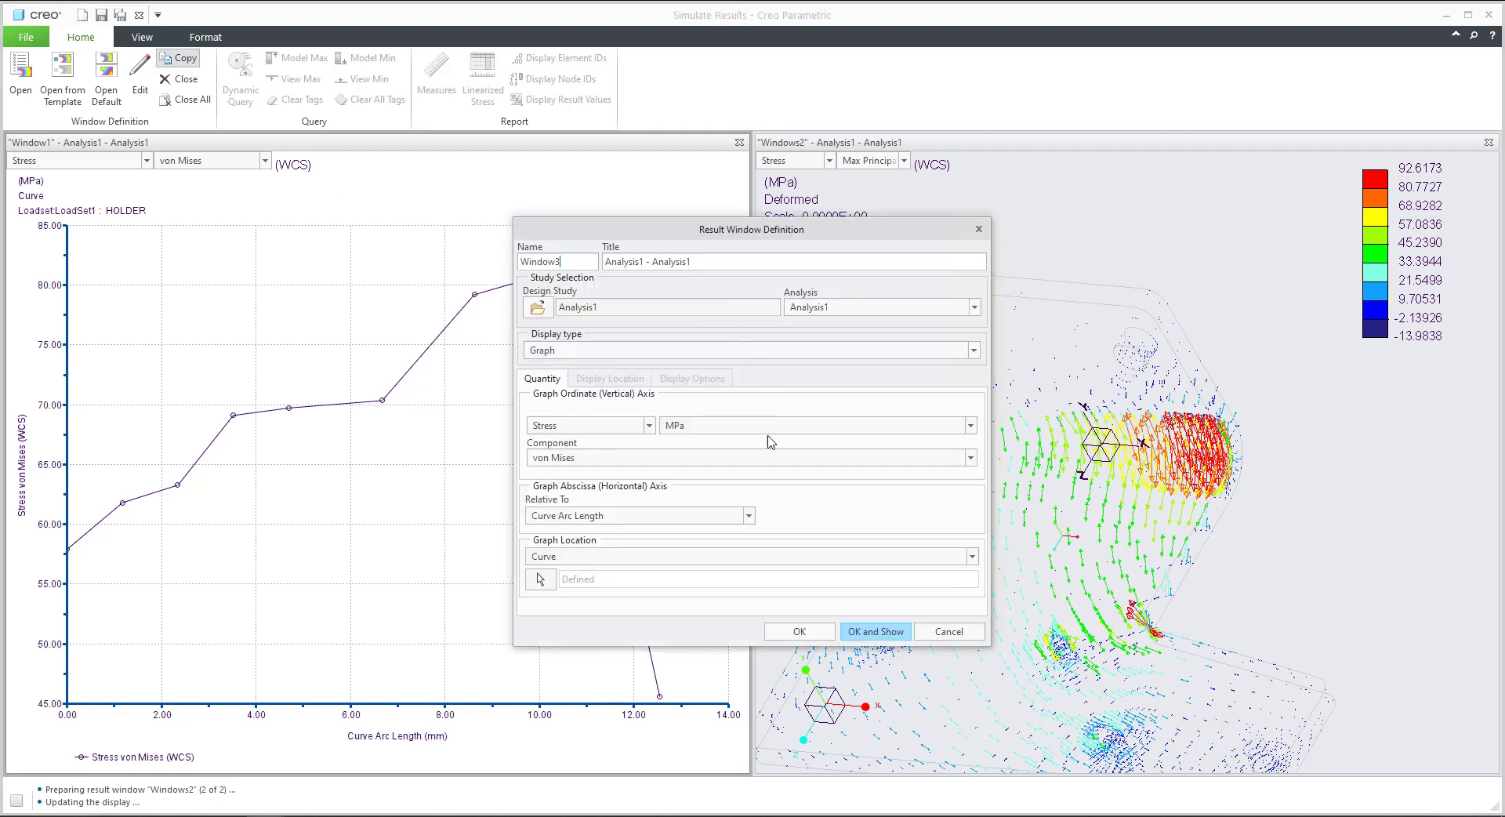
left_click(555, 355)
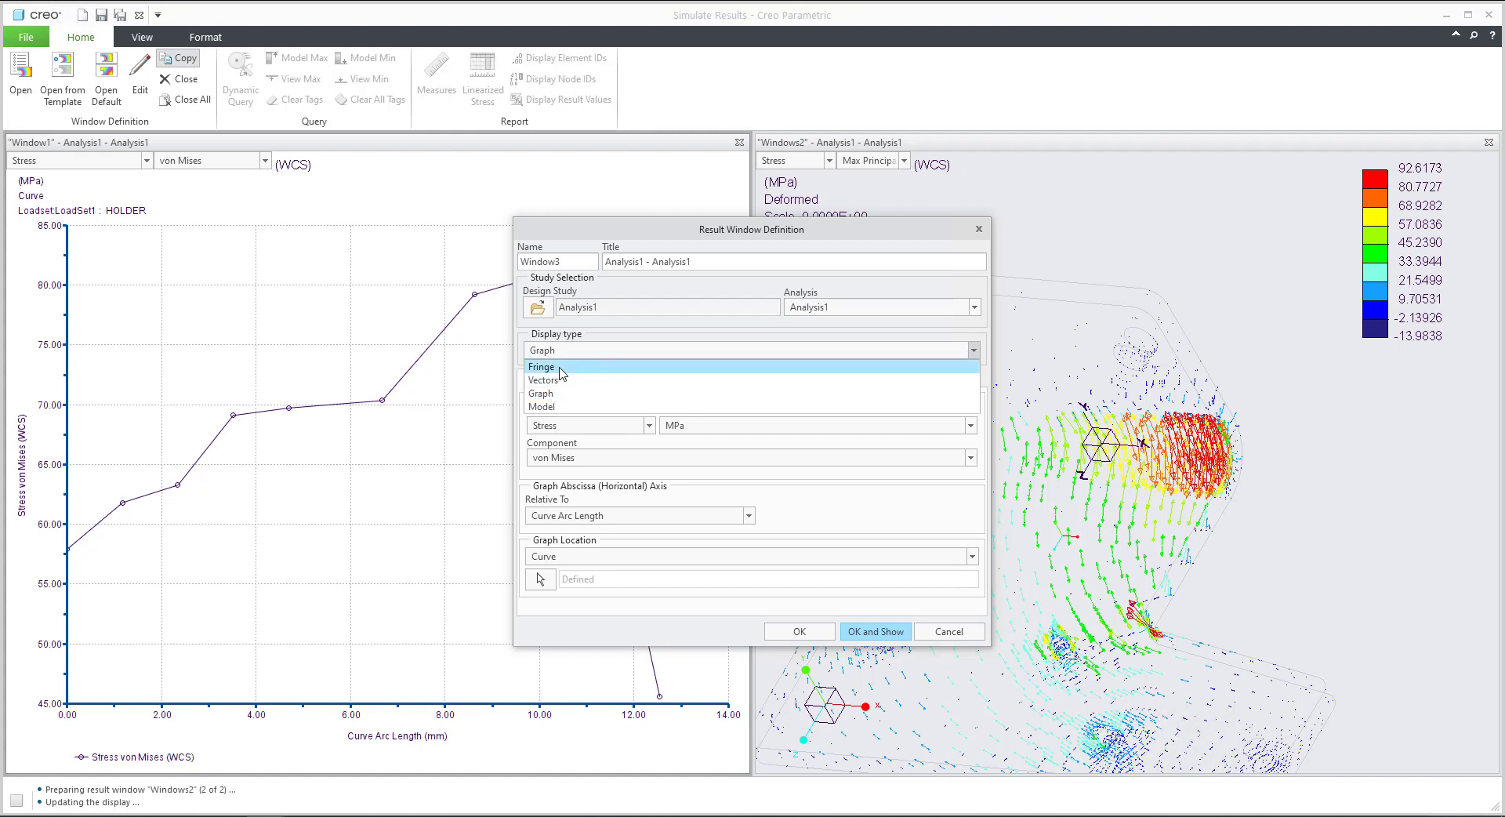
left_click(561, 369)
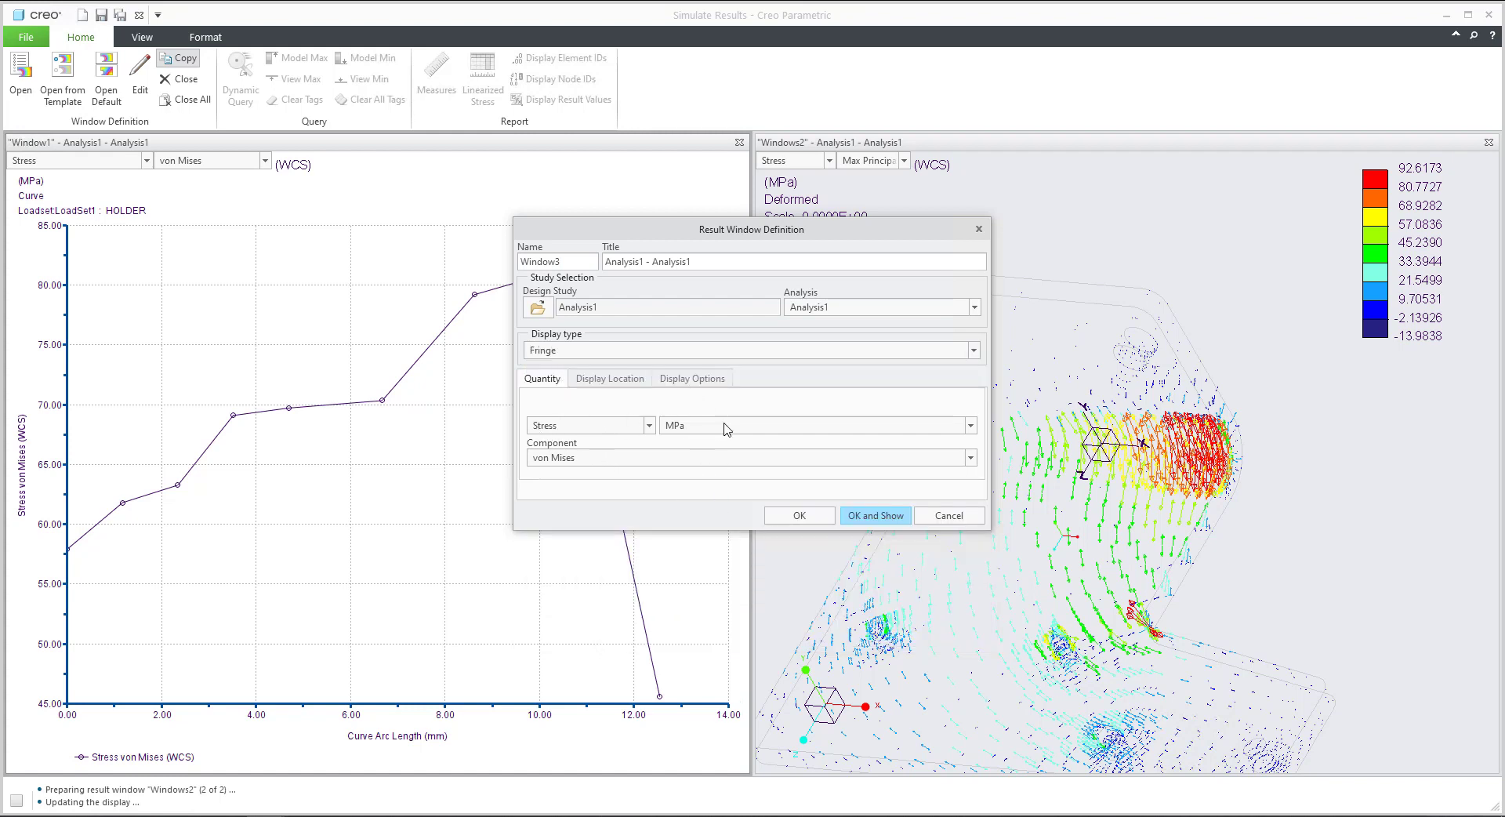
left_click(687, 380)
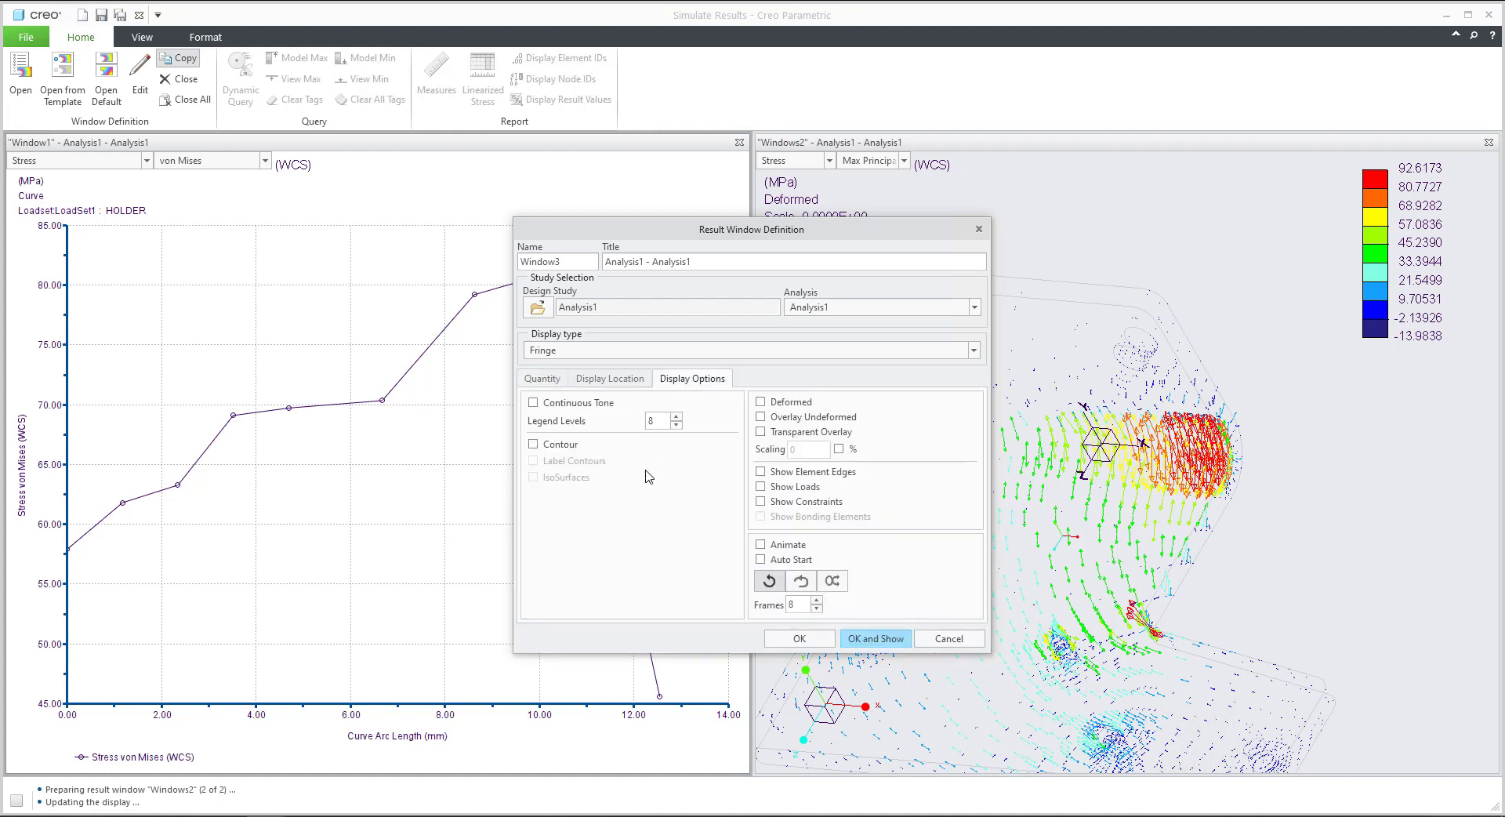
left_click(534, 402)
left_click(760, 401)
left_click(761, 417)
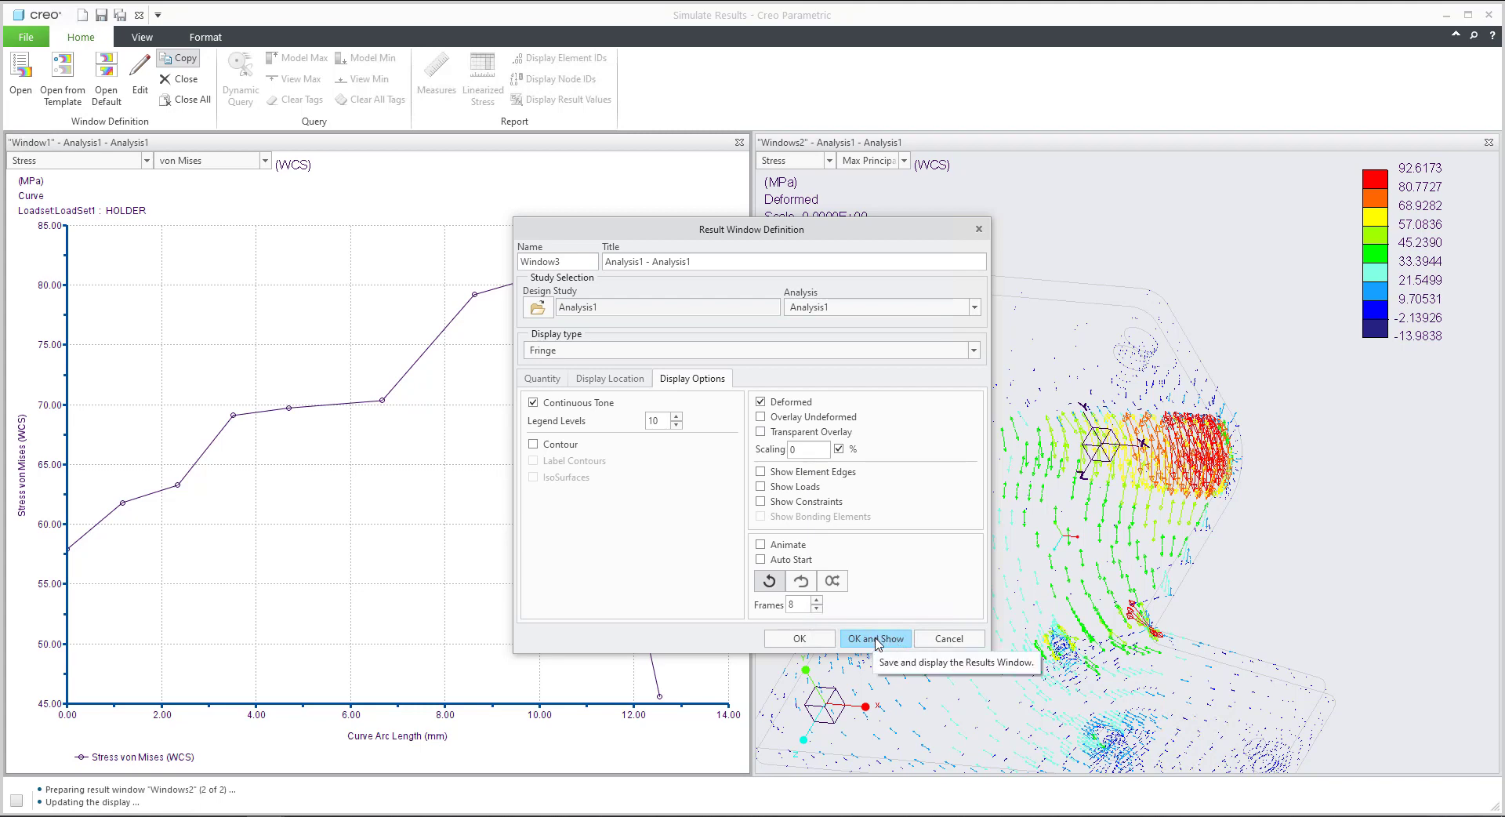
left_click(875, 638)
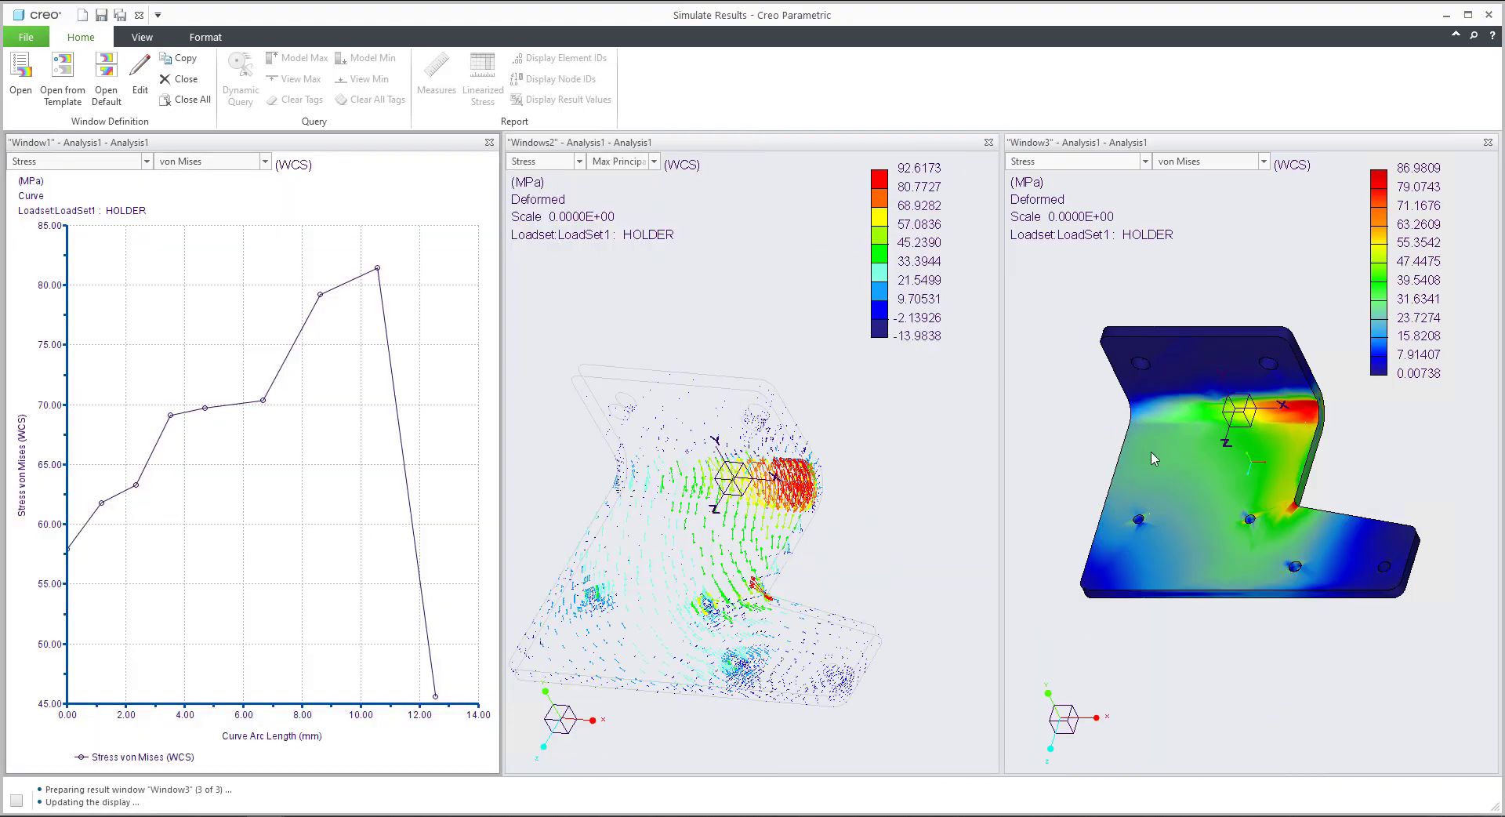
Inspect the von Mises fringe around the bend and close the Max Principal vector result window
middle_click_drag(1266, 413, 1248, 470)
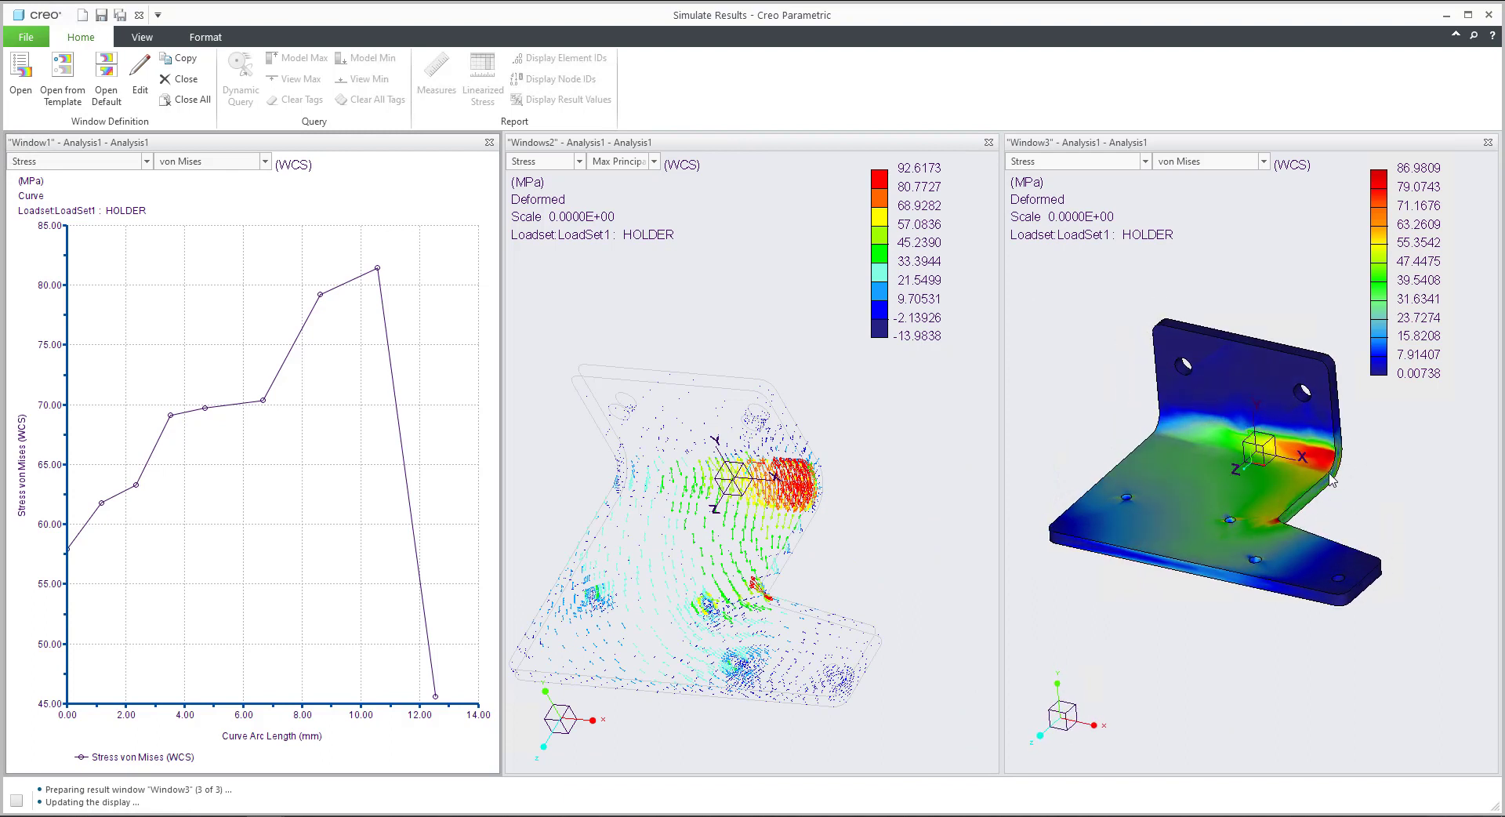
scroll(1330, 480, "down", 2)
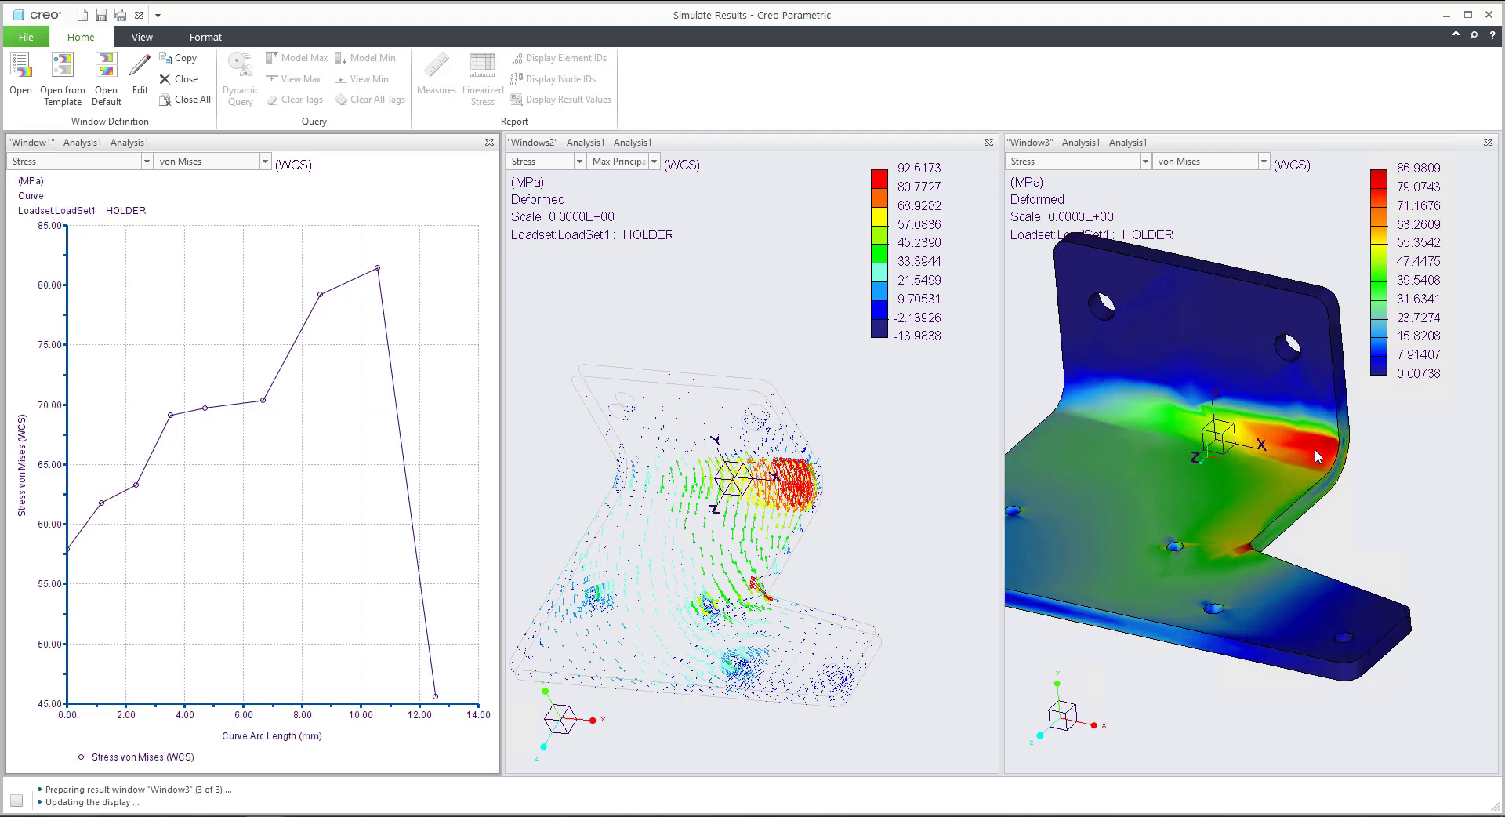
middle_click_drag(1314, 449, 1137, 439)
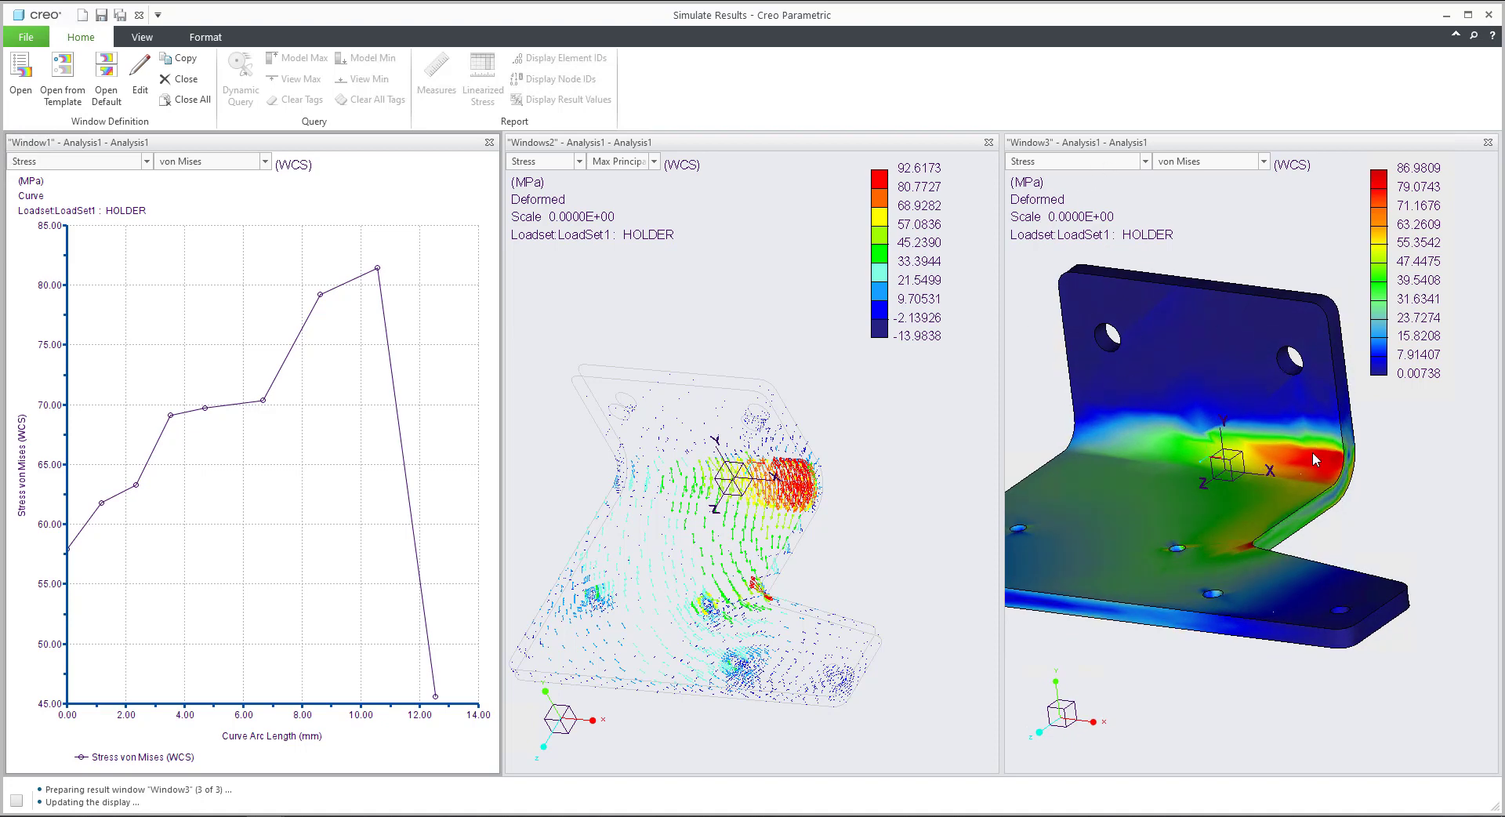
left_click(988, 142)
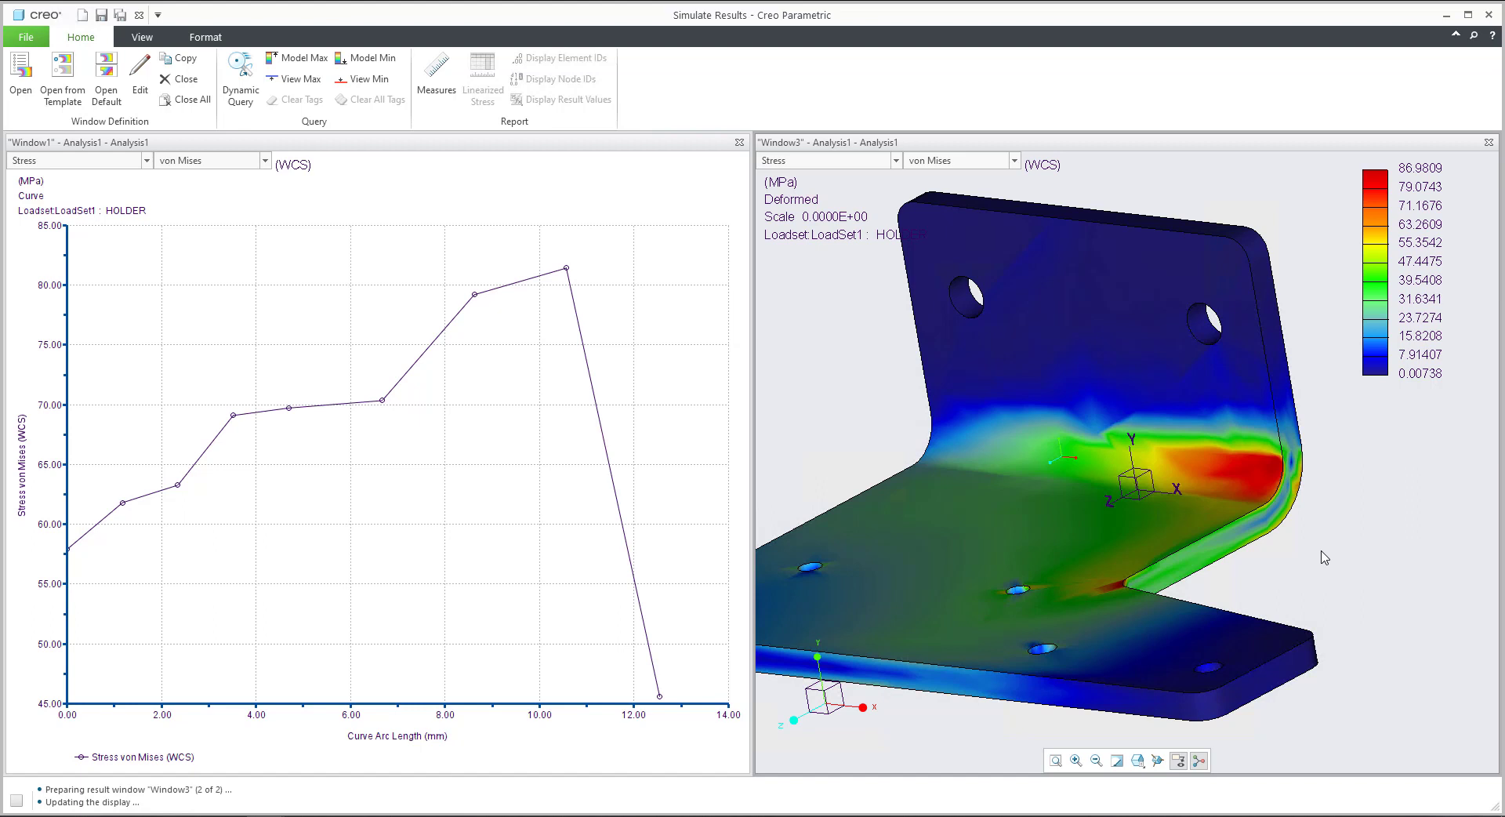
Query the von Mises stress dynamically along the bend's inner edge and at the notch corner of the horizontal plate
left_click(243, 88)
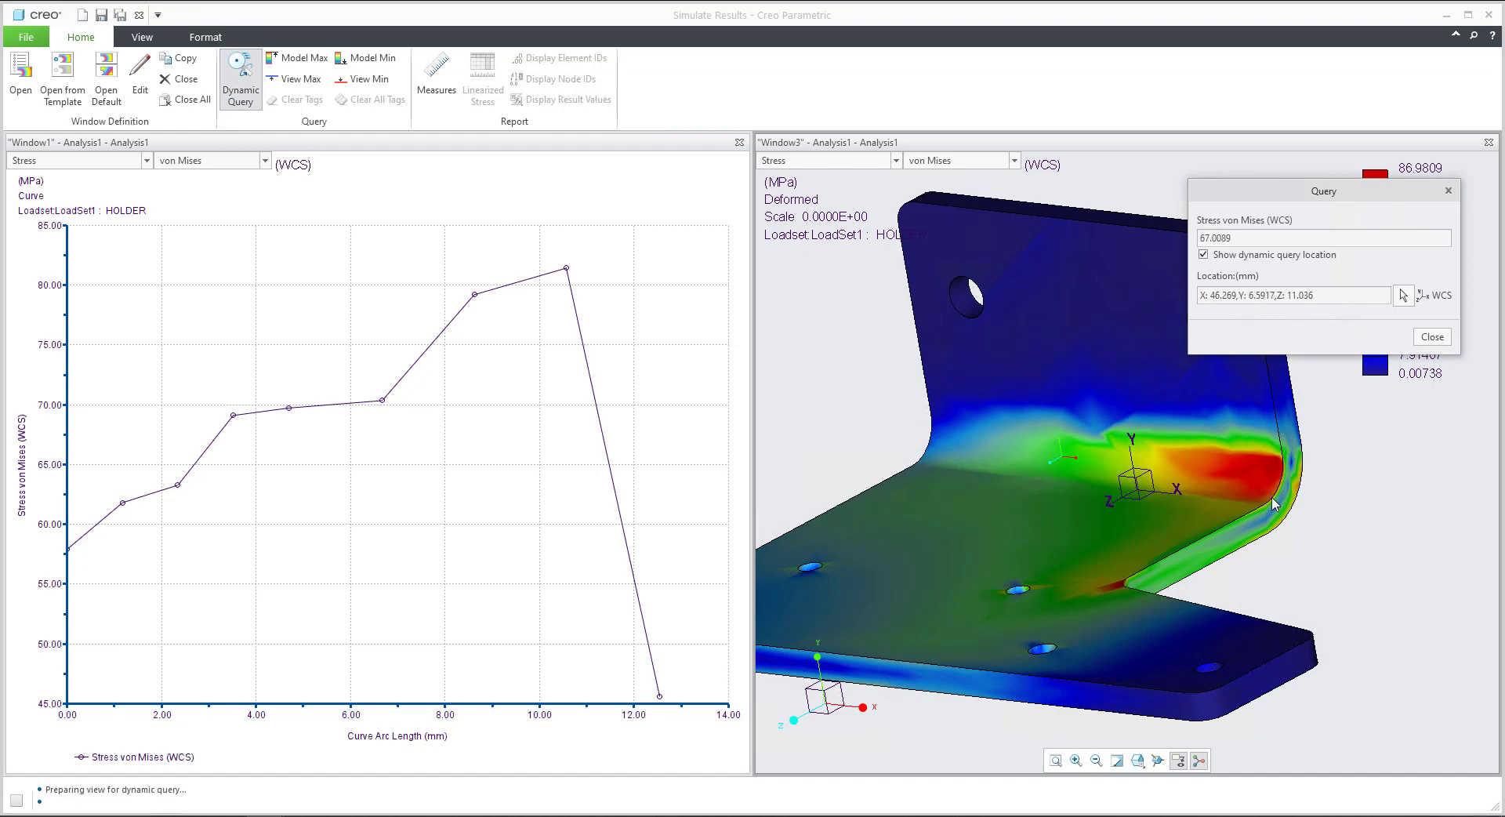
scroll(1274, 504, "down", 5)
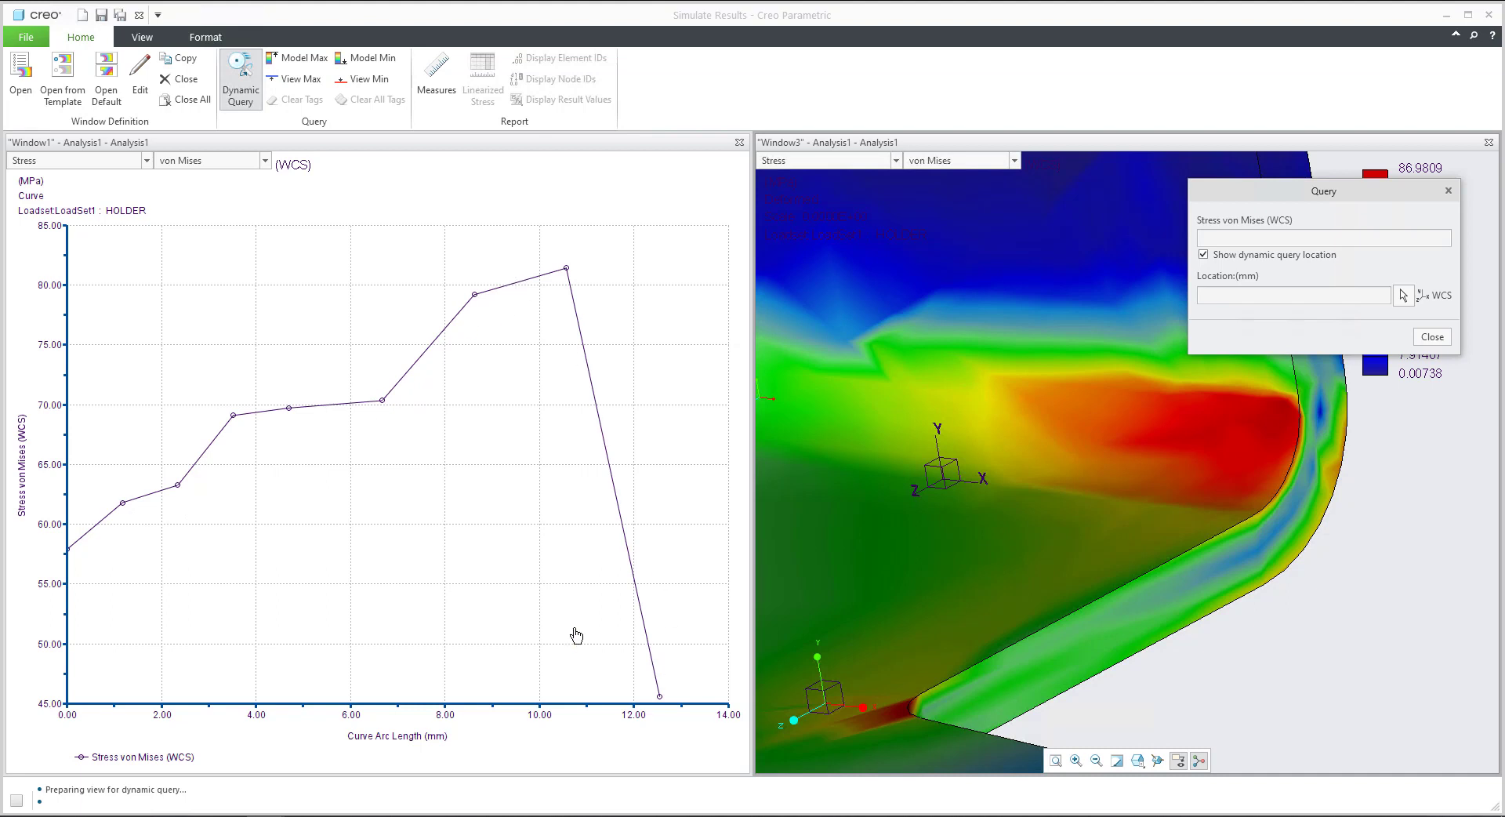
scroll(1253, 564, "down", 3)
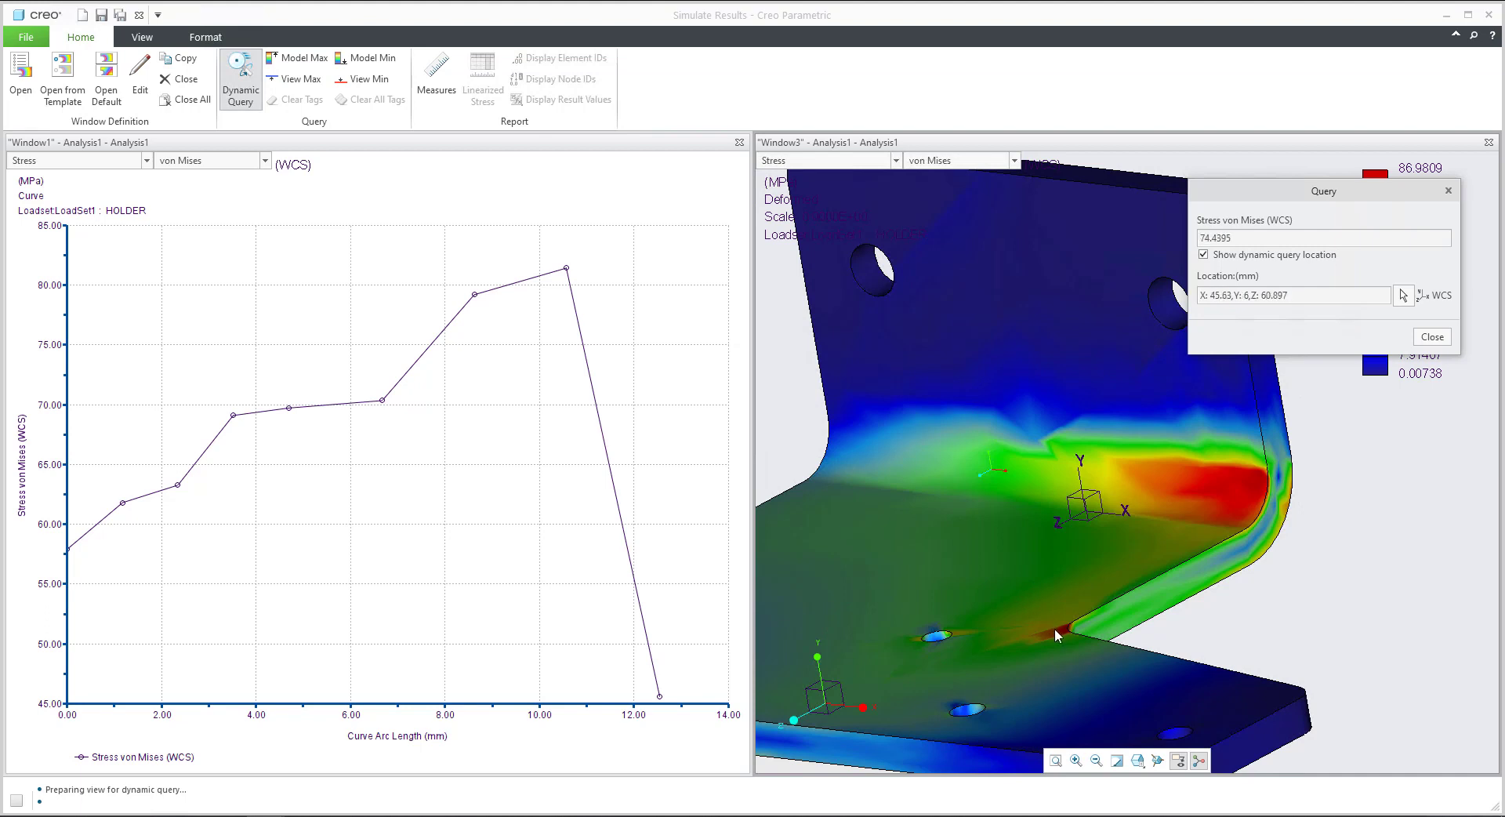
left_click(1432, 337)
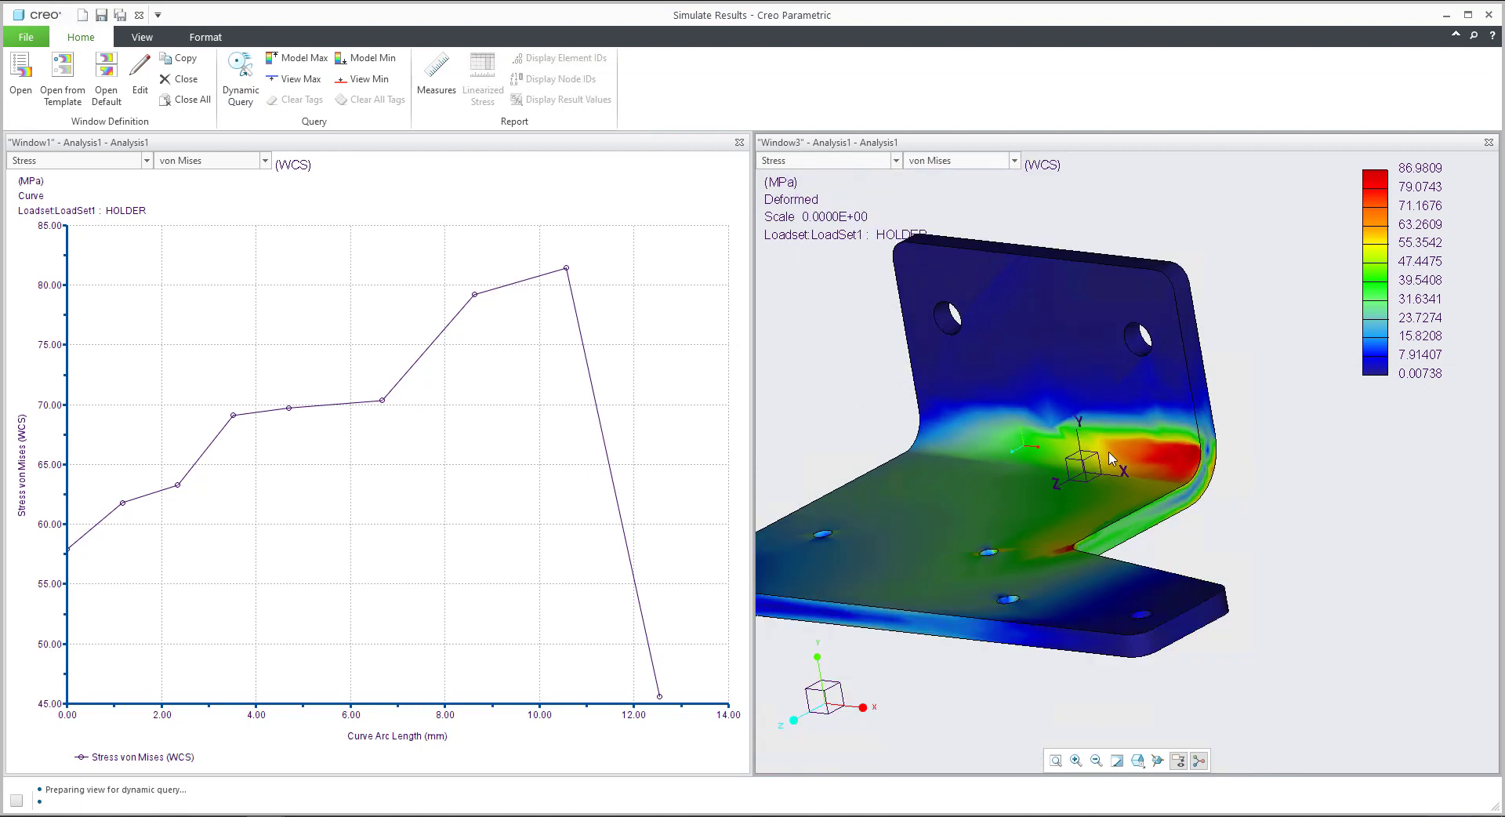
Switch the fringe plot to Y displacement and dynamically query the displacement at the protruding arm's outer corner
left_click(858, 163)
left_click(795, 190)
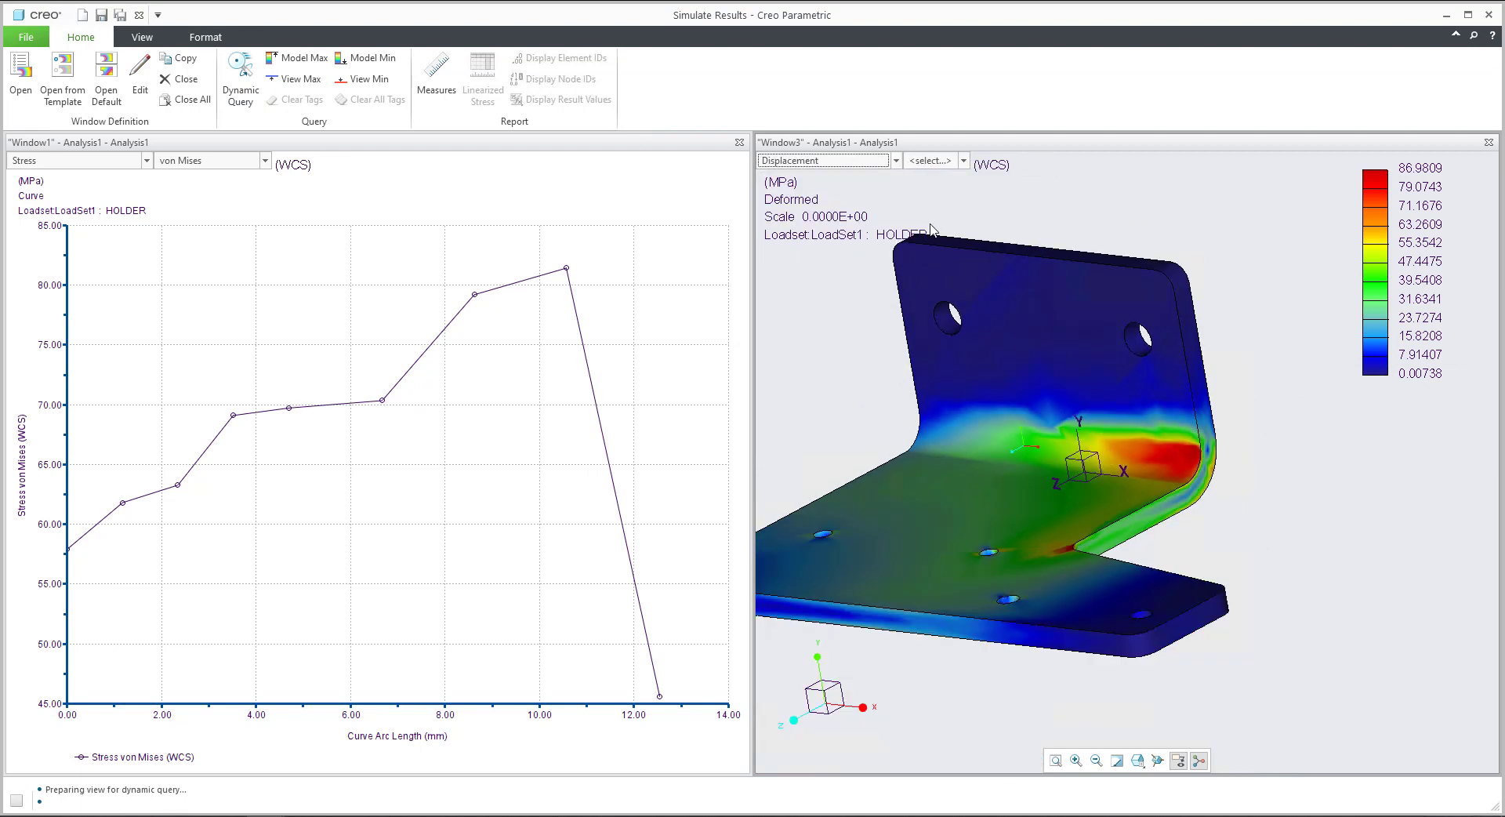
left_click(944, 162)
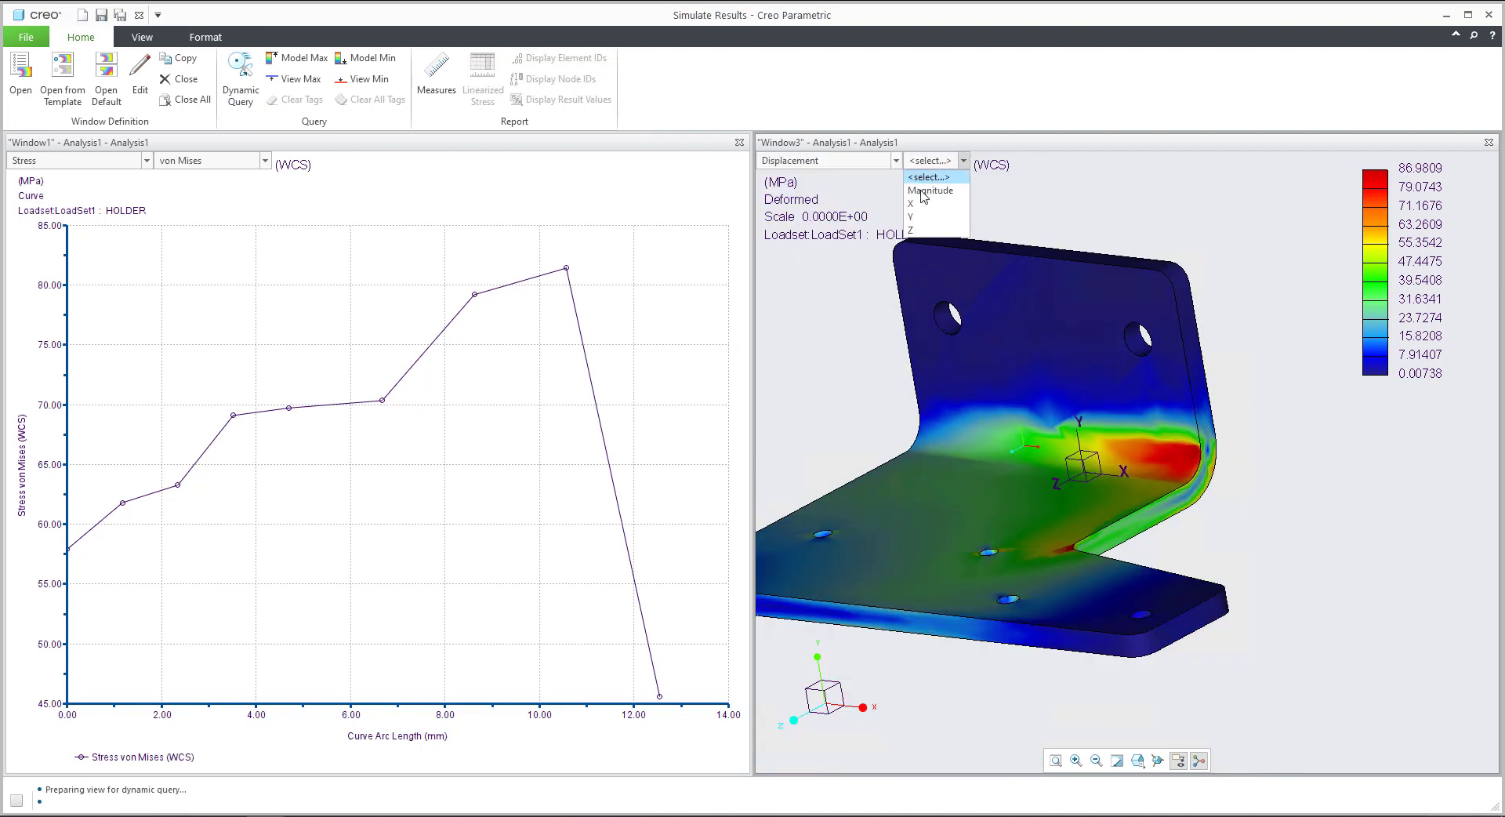
left_click(913, 216)
scroll(1103, 505, "down", 3)
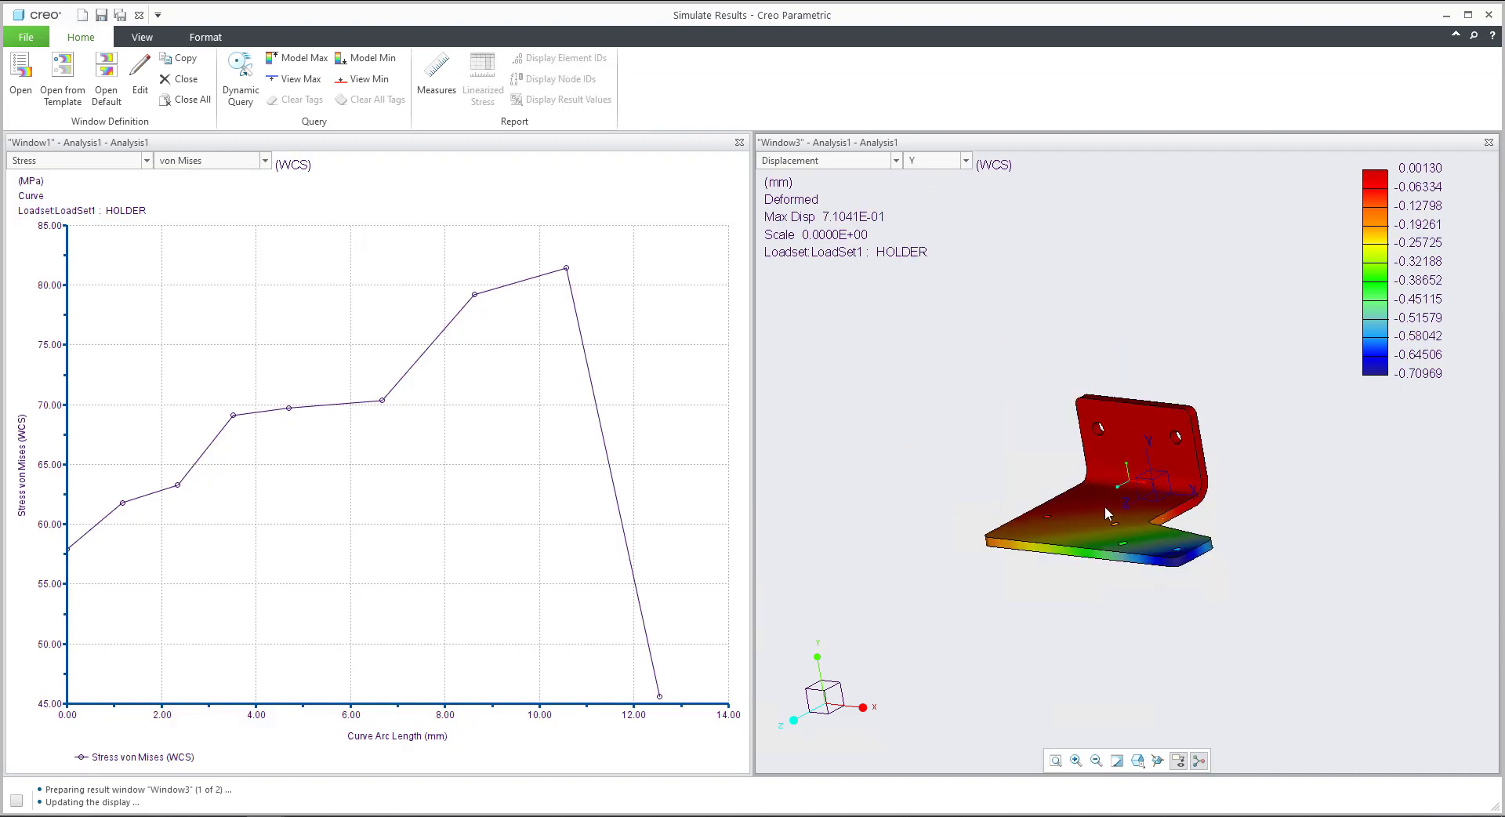
scroll(1103, 505, "up", 2)
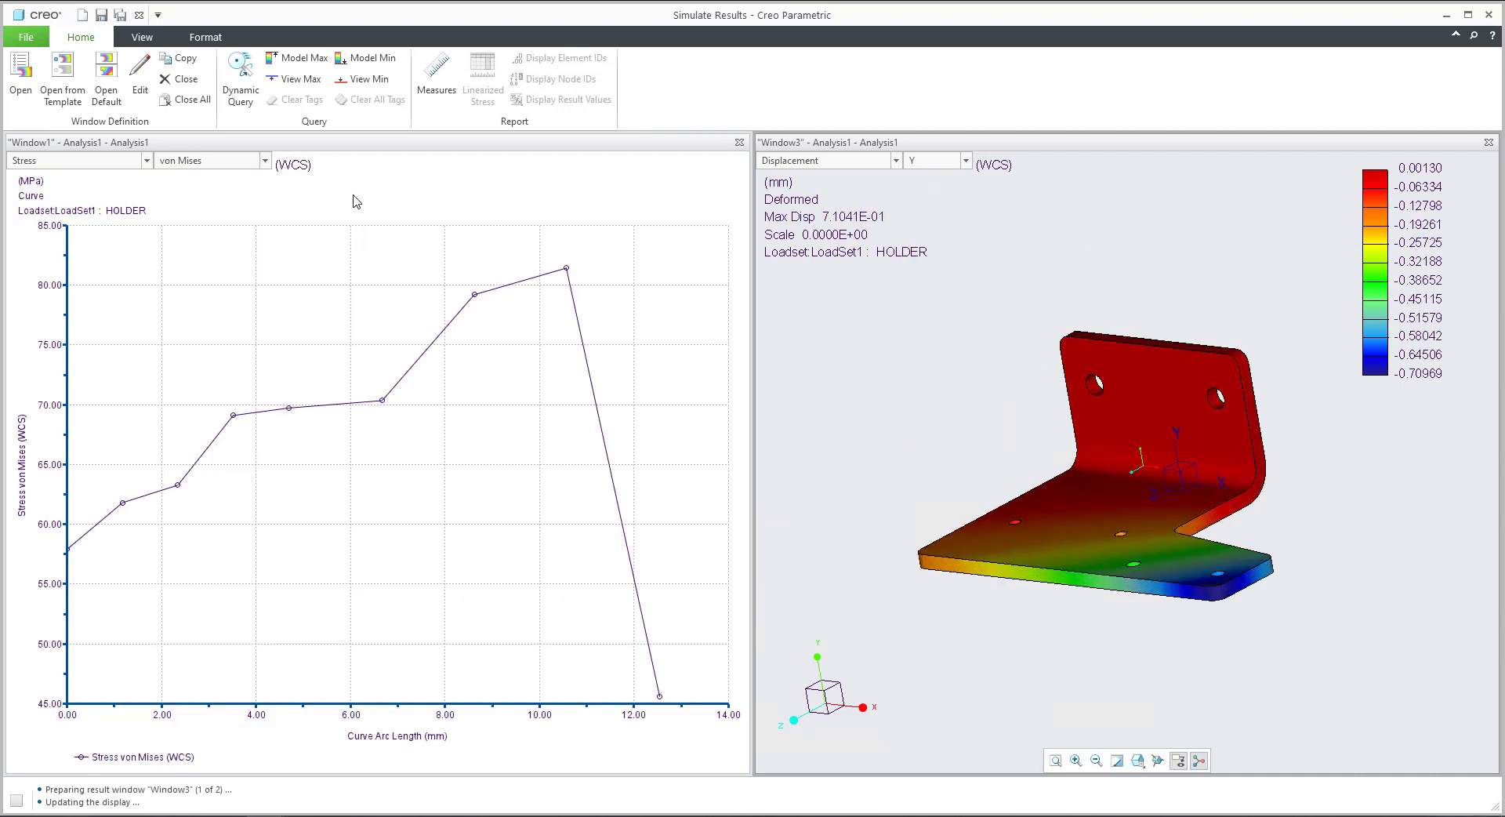
left_click(241, 73)
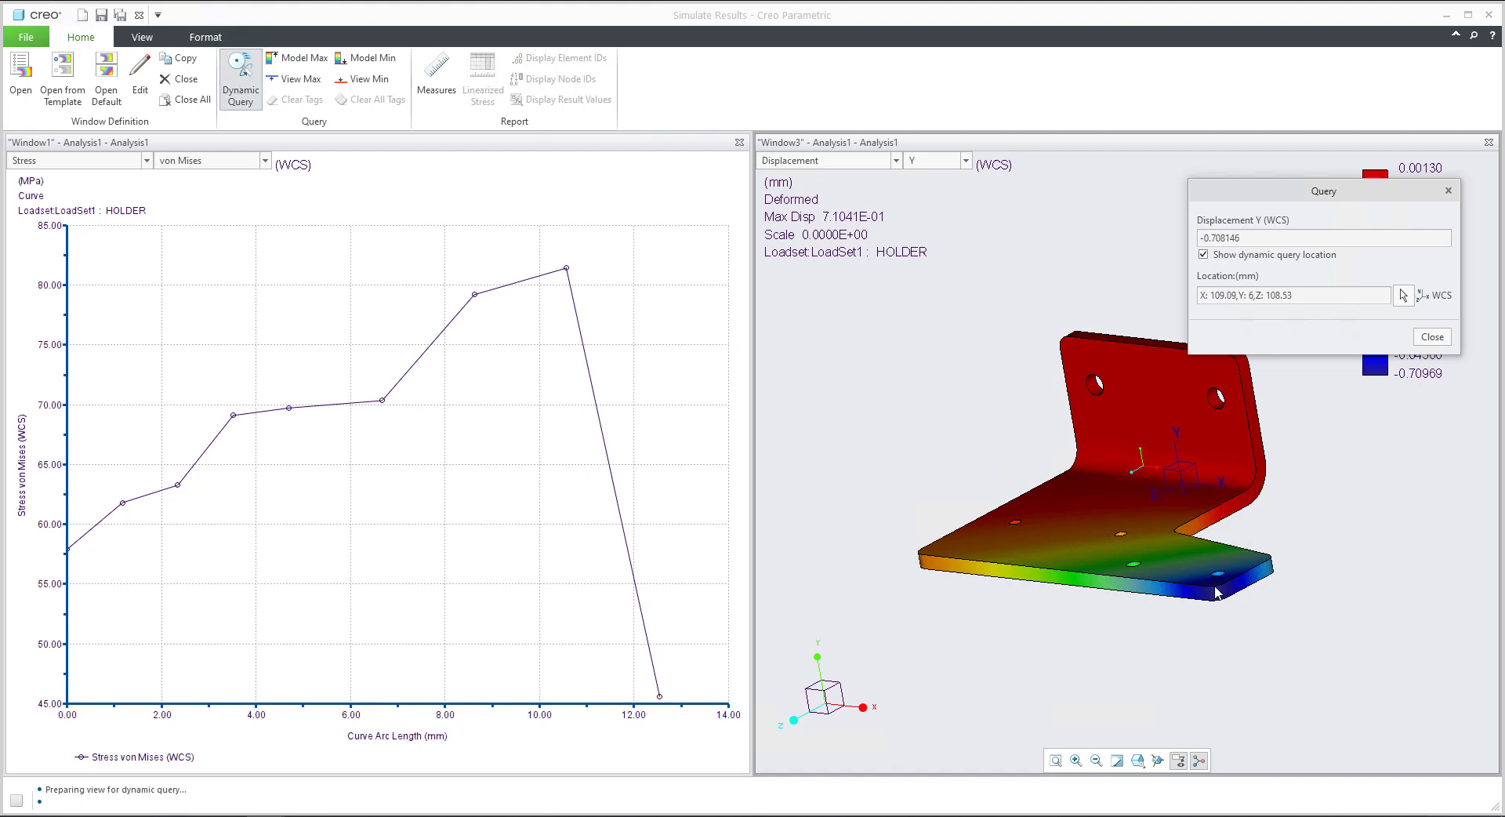
scroll(1219, 593, "up", 2)
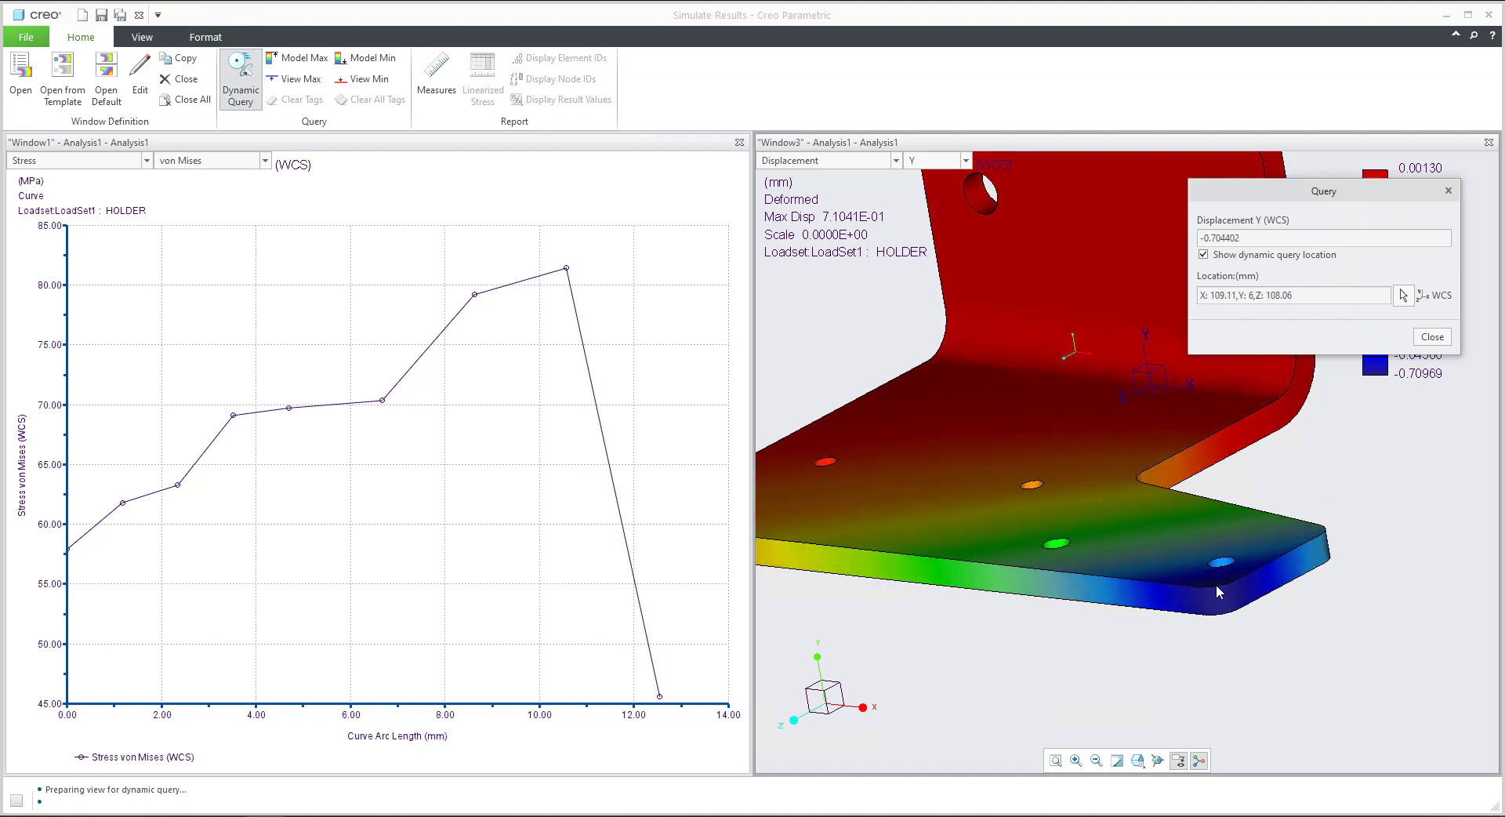
Set the fringe plot back to von Mises stress and bring the whole bracket into view
left_click(811, 161)
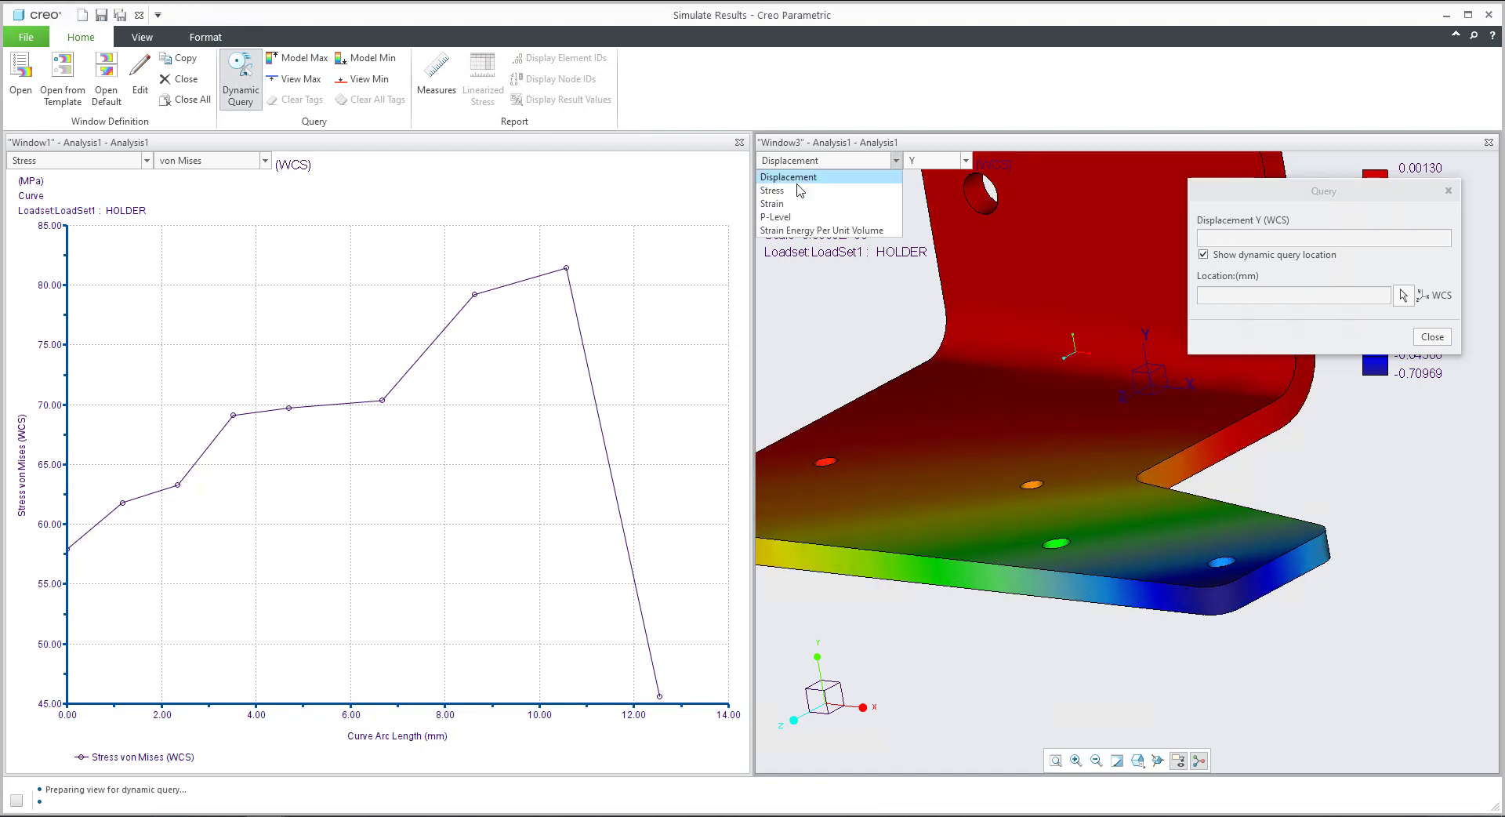
left_click(799, 192)
left_click(943, 161)
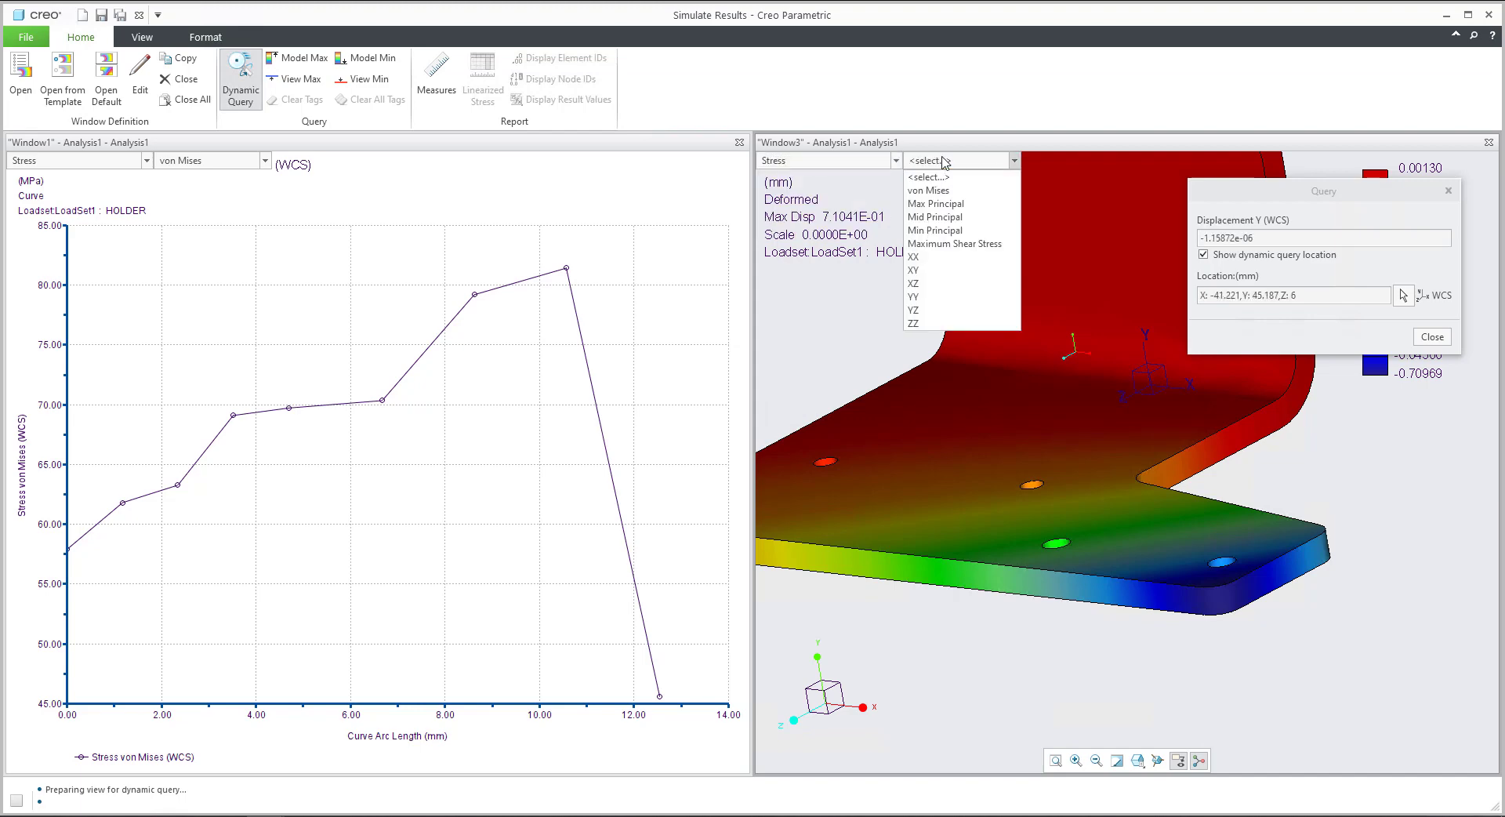
left_click(928, 190)
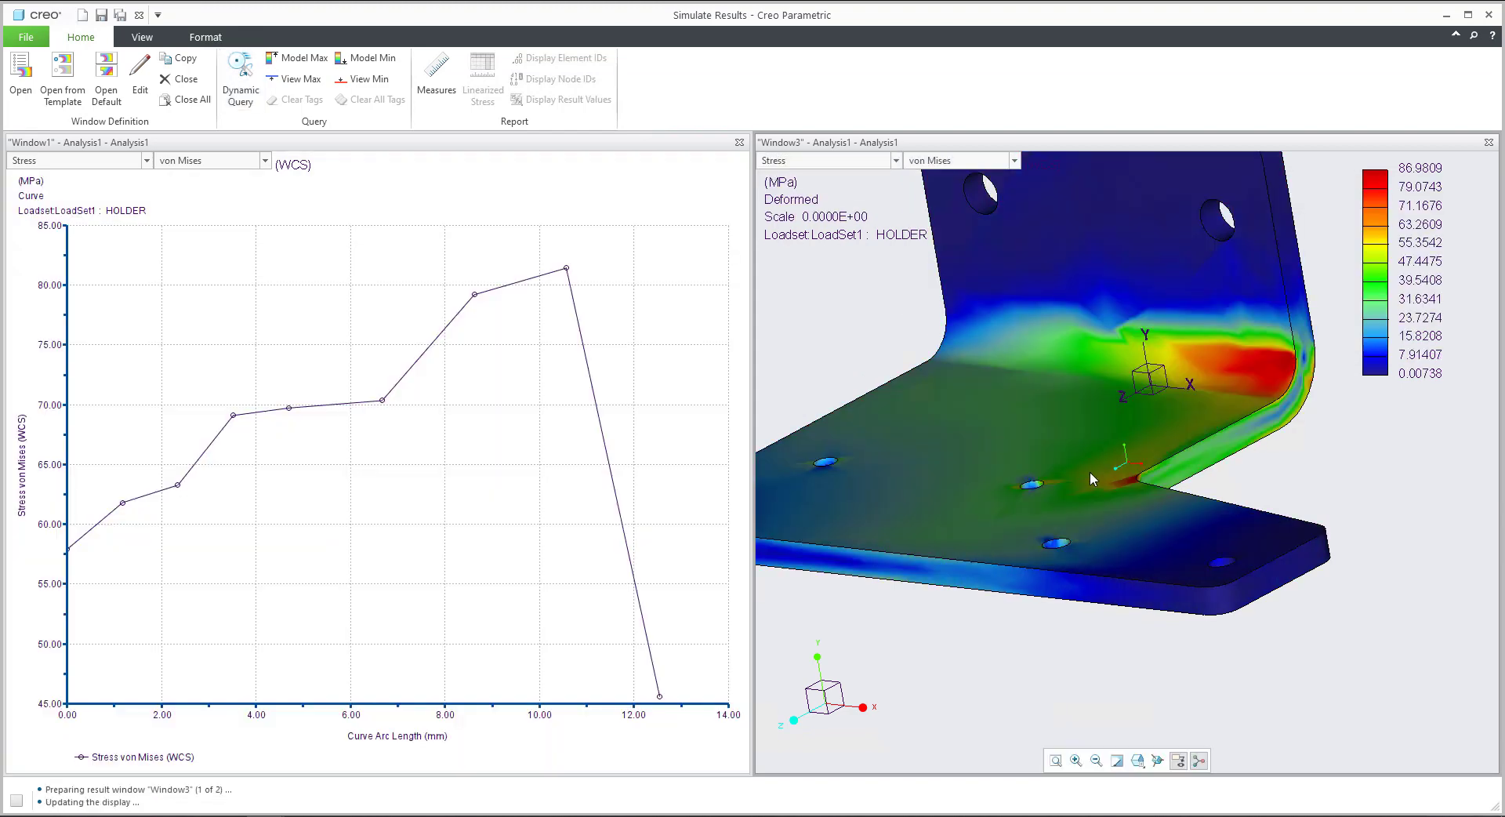
scroll(1056, 462, "up", 4)
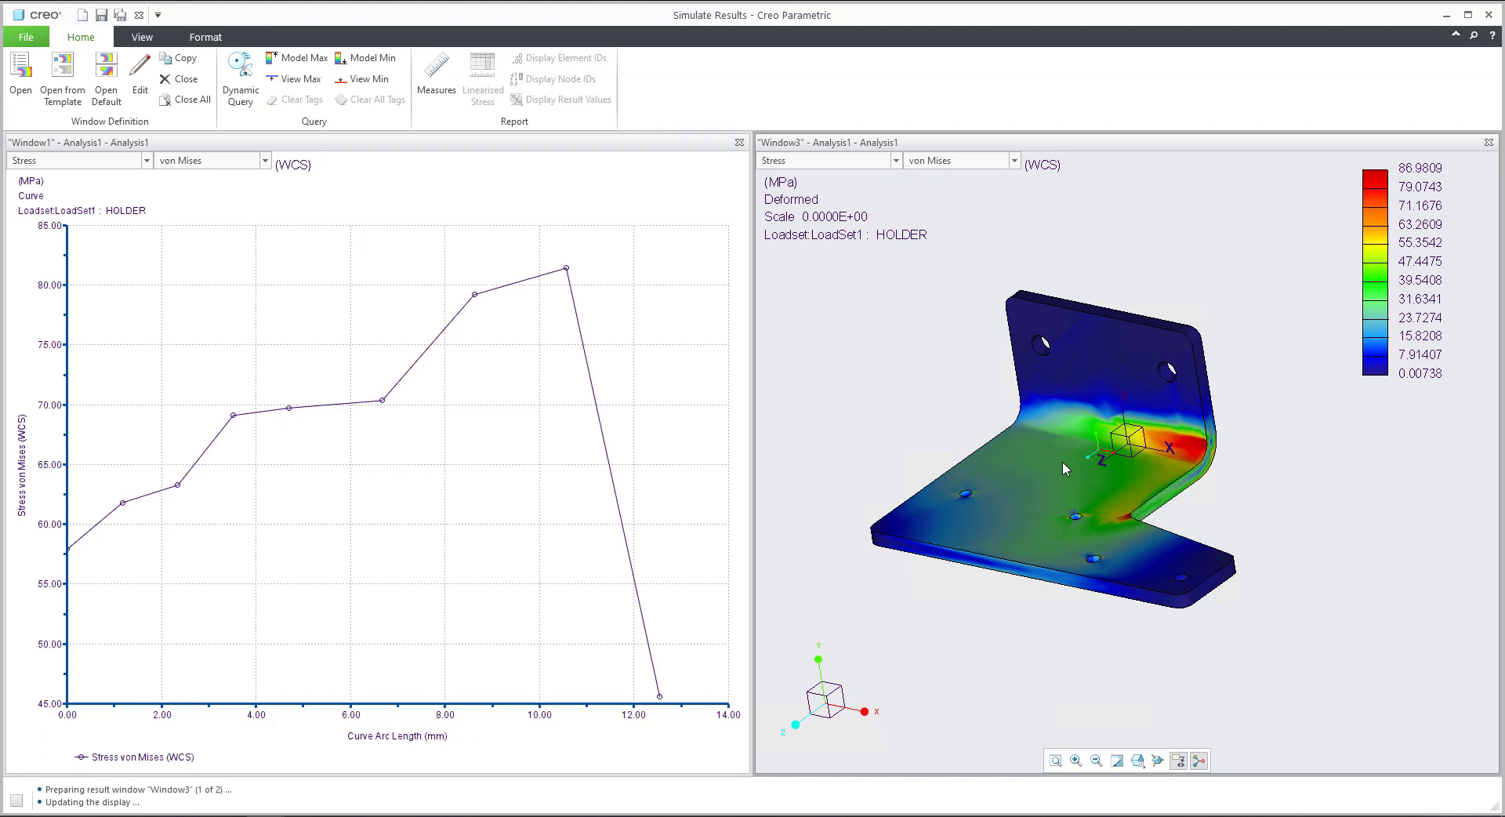
scroll(1062, 463, "up", 1)
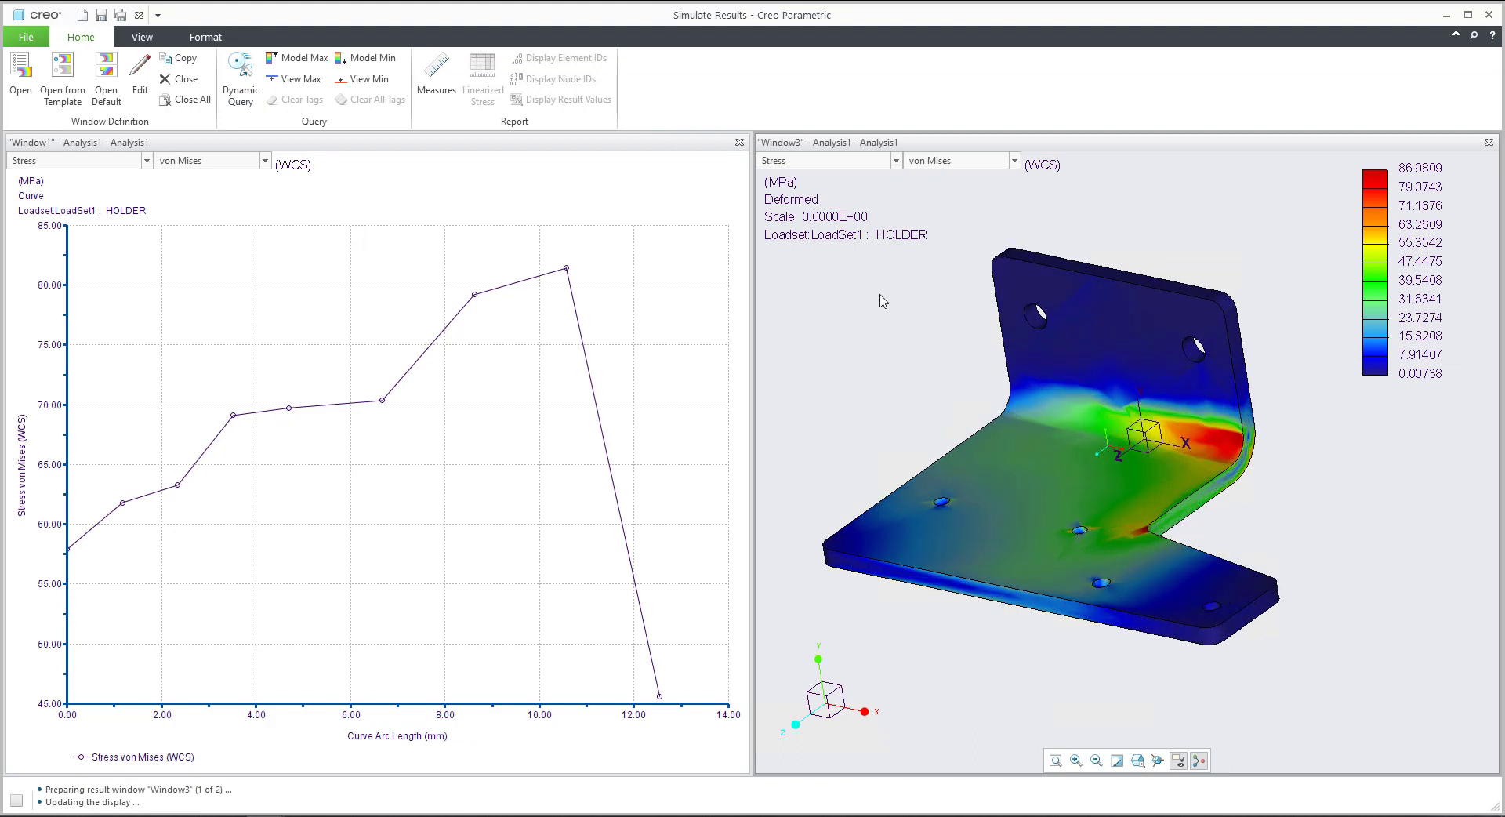
Tag the Model Max von Mises stress and examine its location at the notch corner
left_click(305, 61)
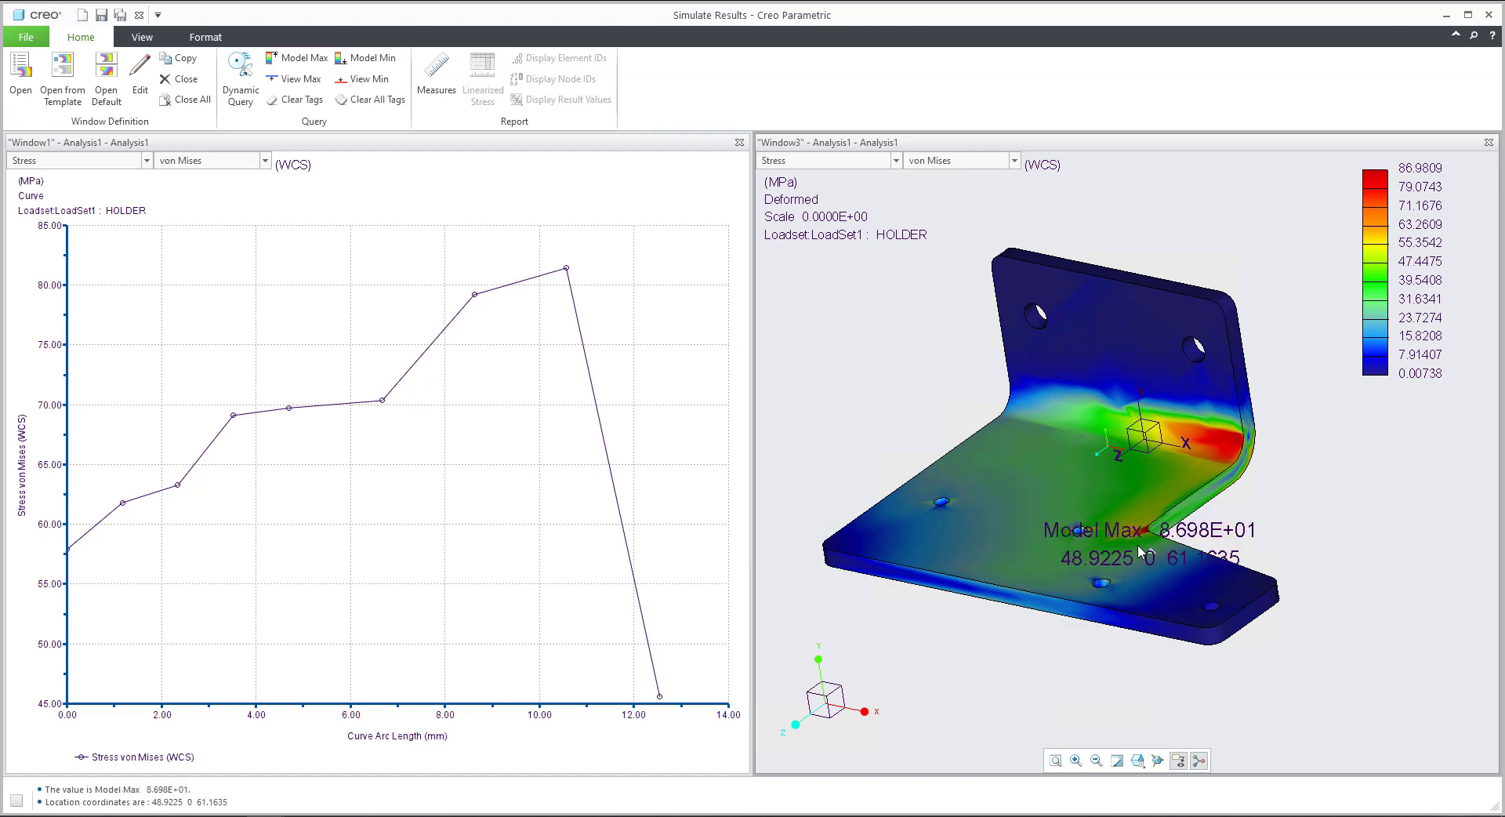
mouse_move(1061, 461)
middle_mouse_down()
mouse_move(1061, 426)
mouse_move(1035, 460)
middle_mouse_up()
scroll(1035, 459, "down", 2)
scroll(1129, 543, "up", 8)
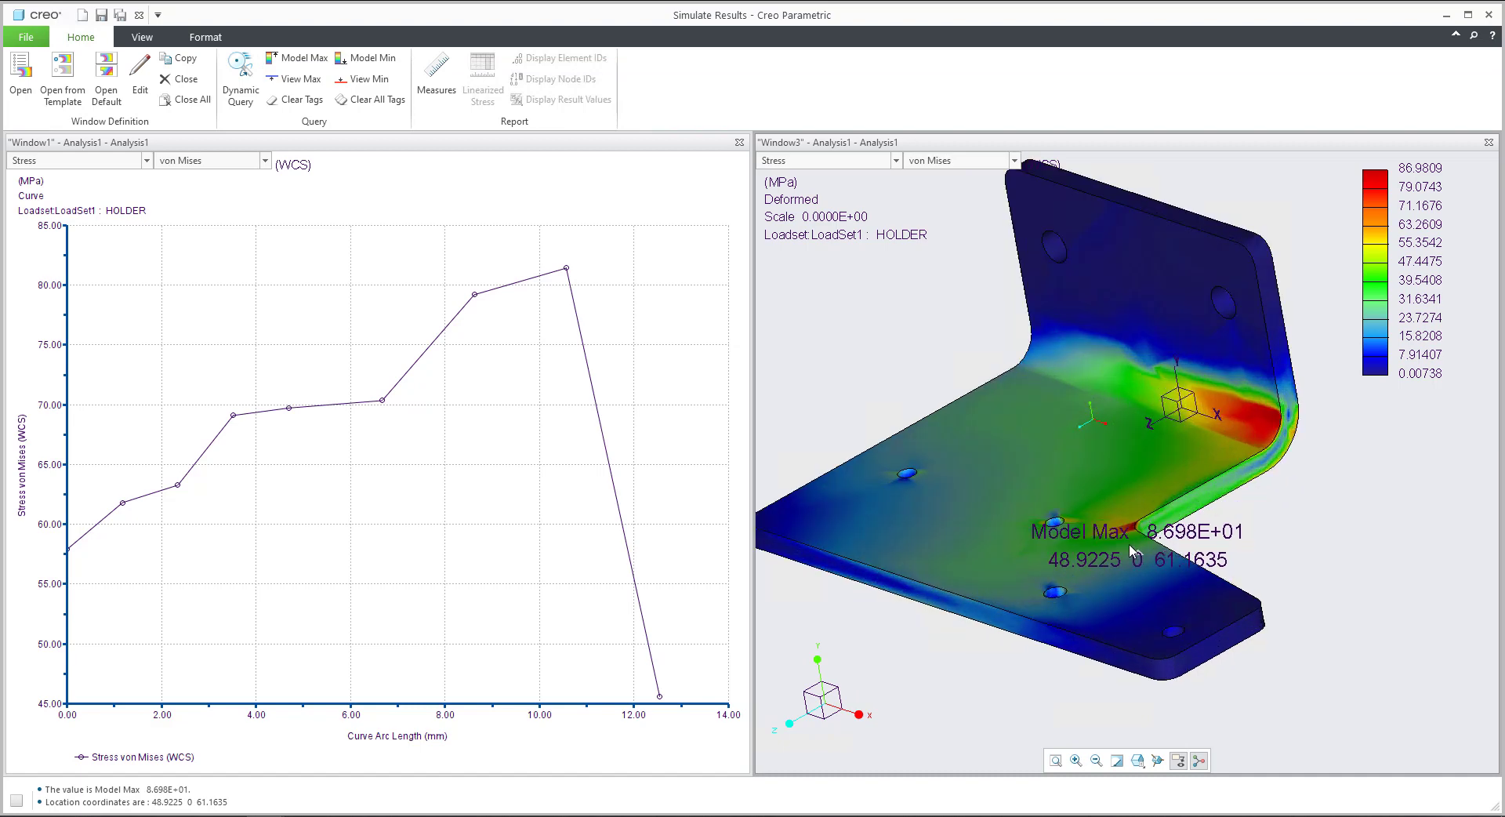
middle_click_drag(1127, 543, 1102, 528)
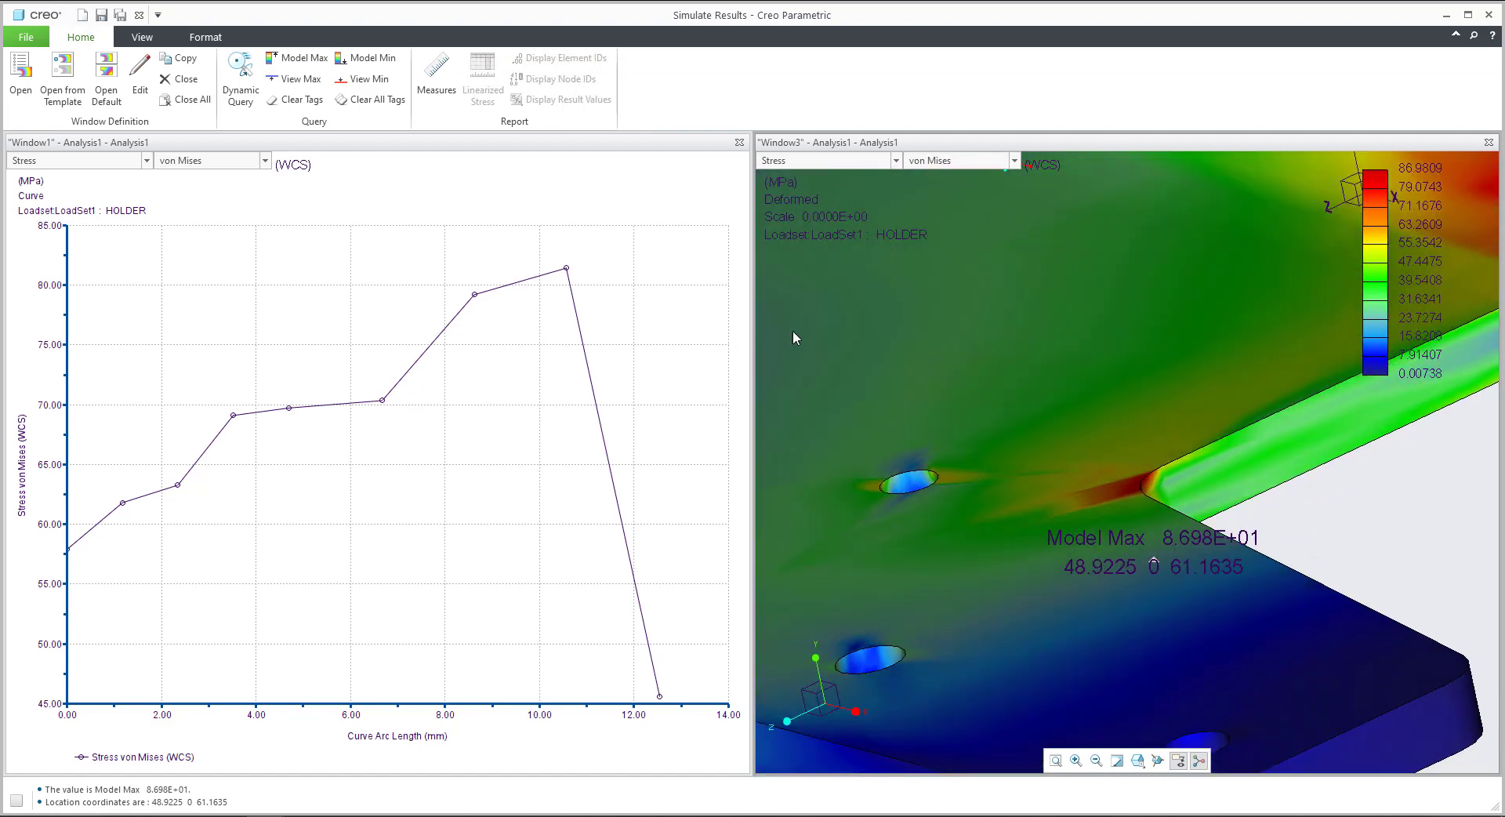
Clear all query tags and tag the View Max stress in the close-up of the notch corner
left_click(359, 103)
left_click(790, 445)
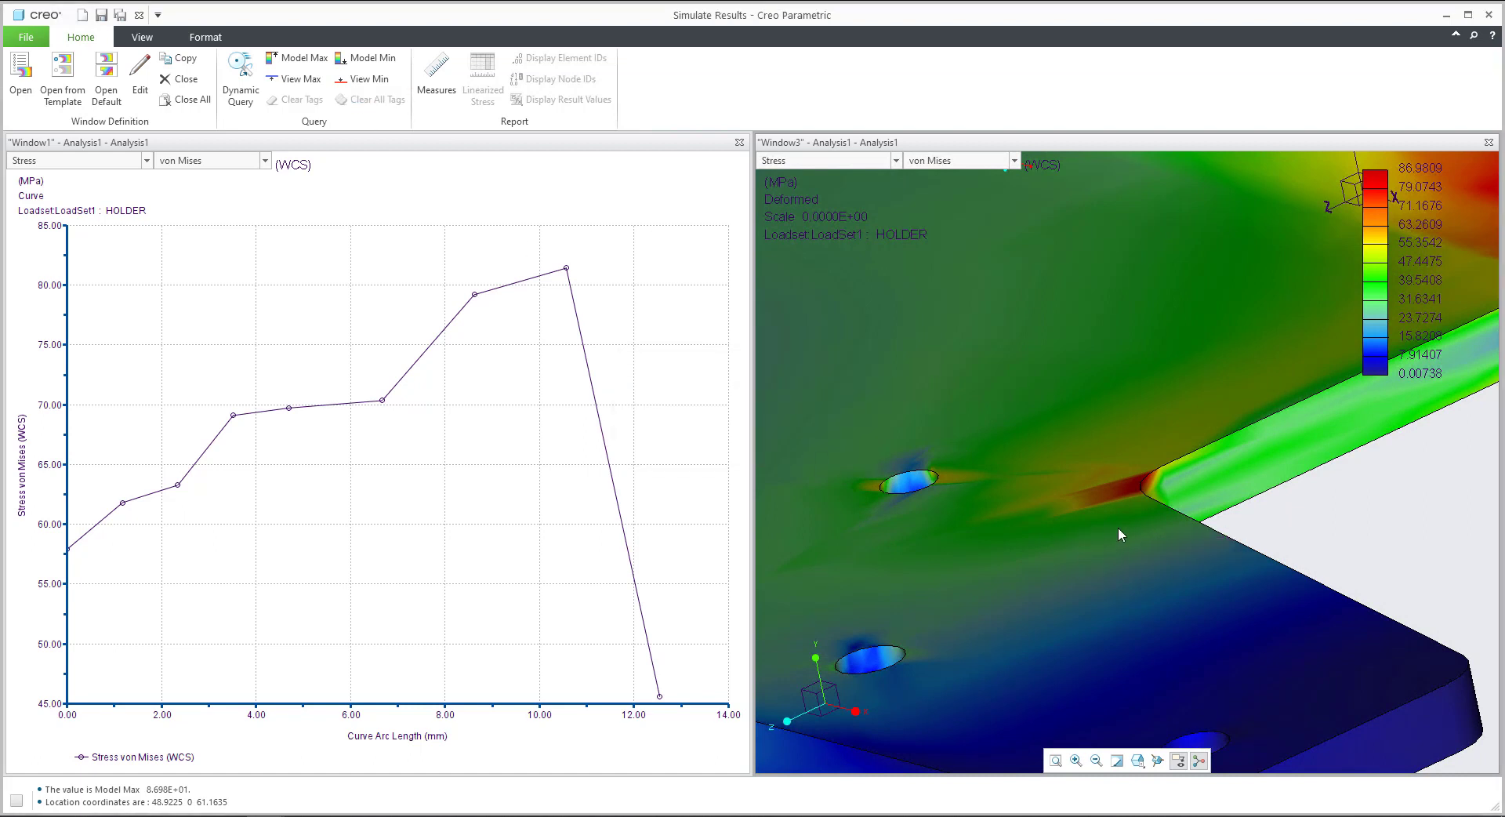
left_click(284, 83)
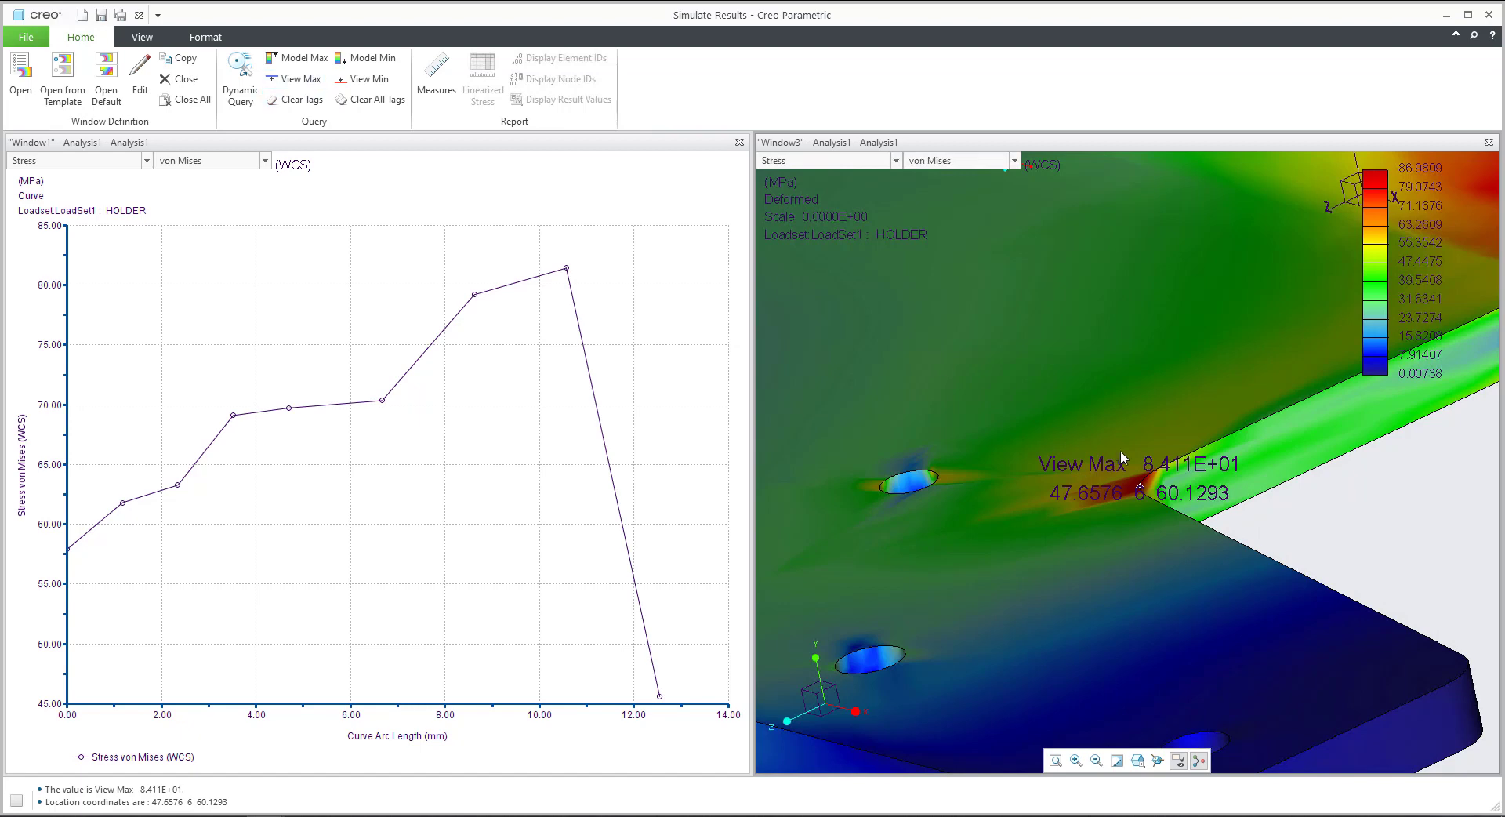
mouse_move(1124, 451)
middle_mouse_down()
mouse_move(1089, 451)
mouse_move(1121, 456)
middle_mouse_up()
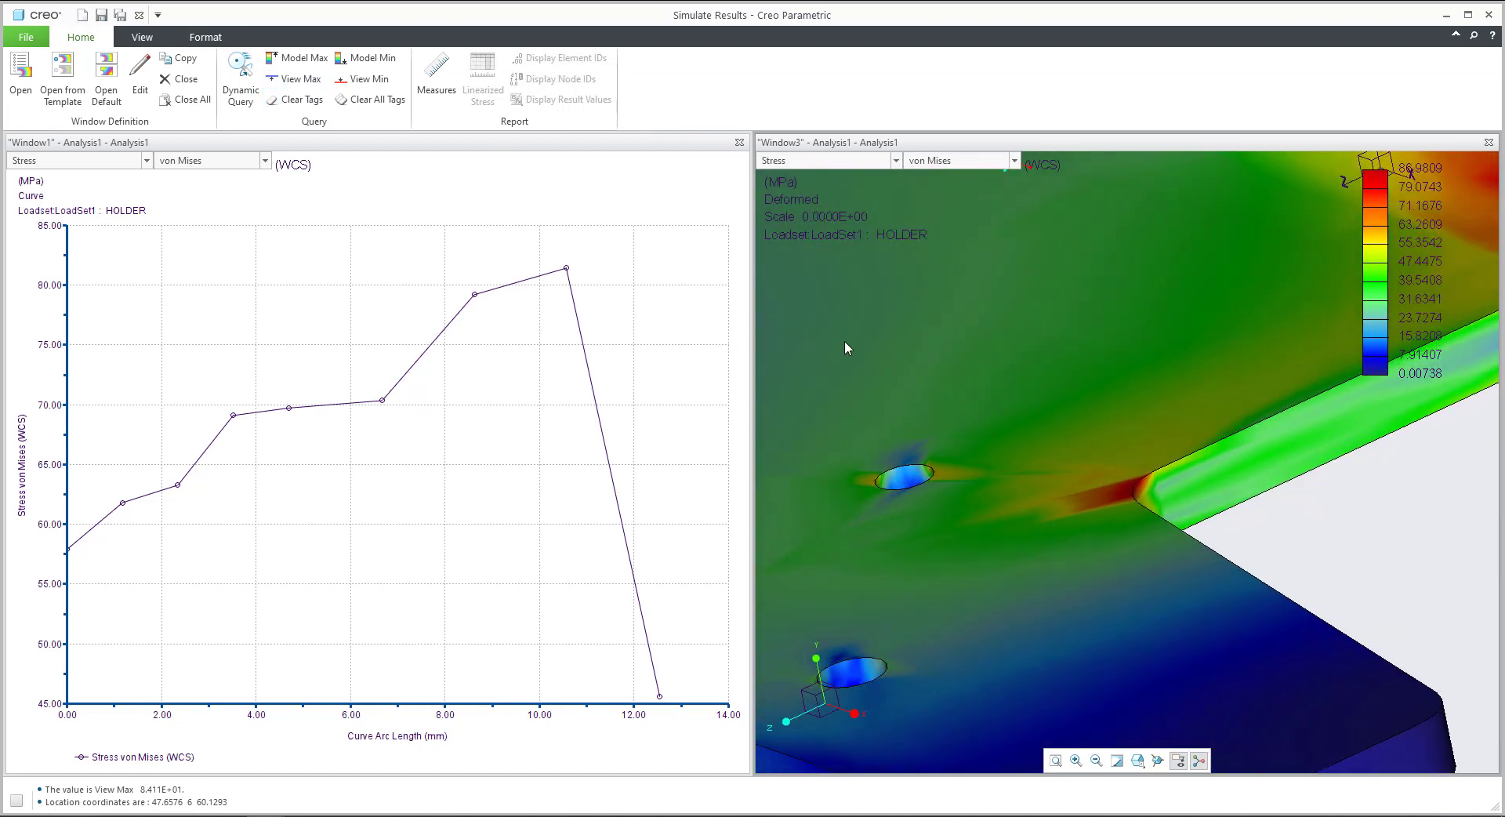
scroll(1151, 486, "down", 5)
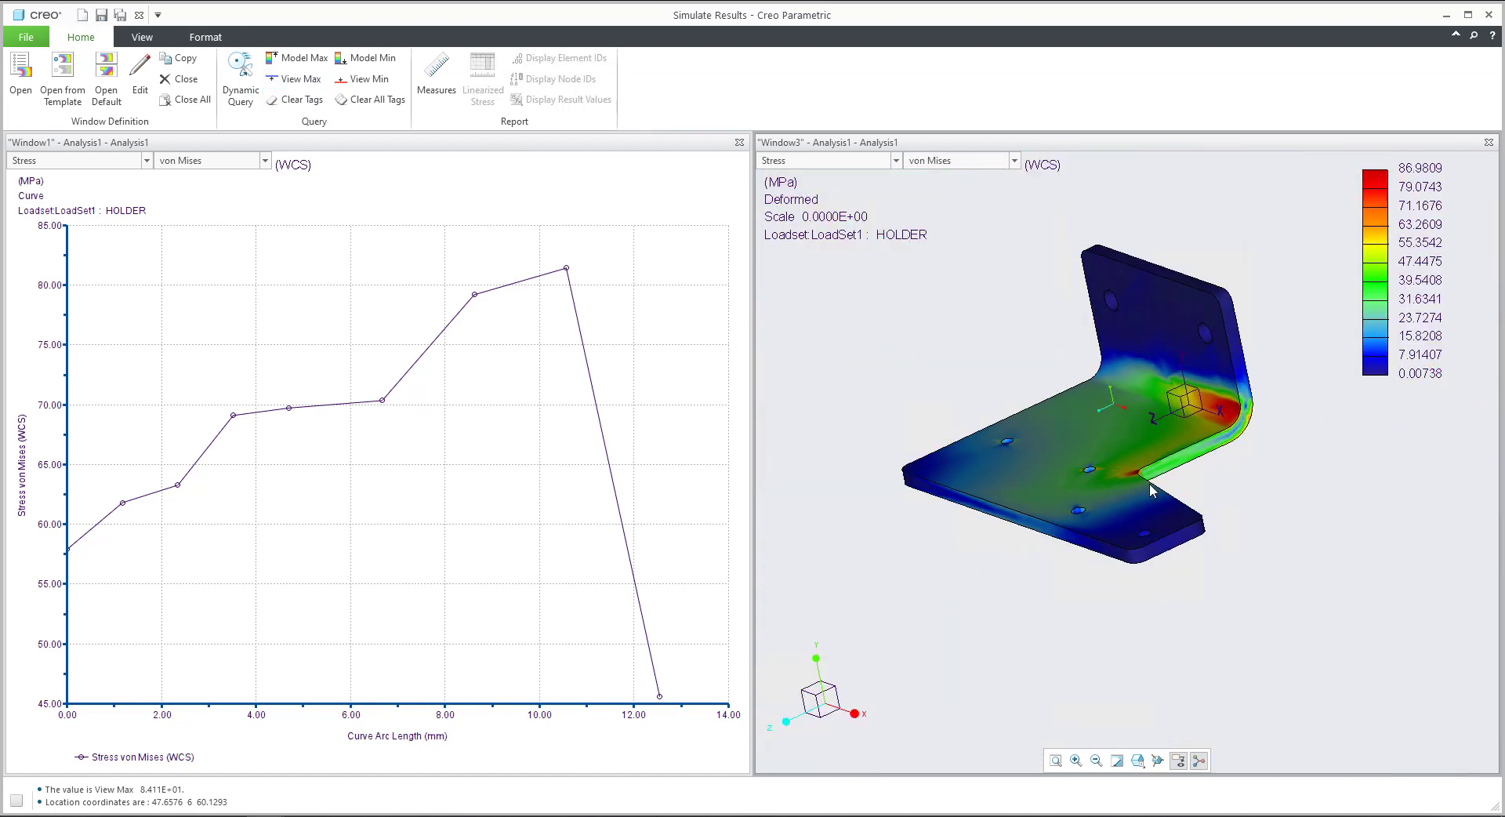
Tag the View Min von Mises stress on the bracket, followed by the Model Min stress
left_click(374, 87)
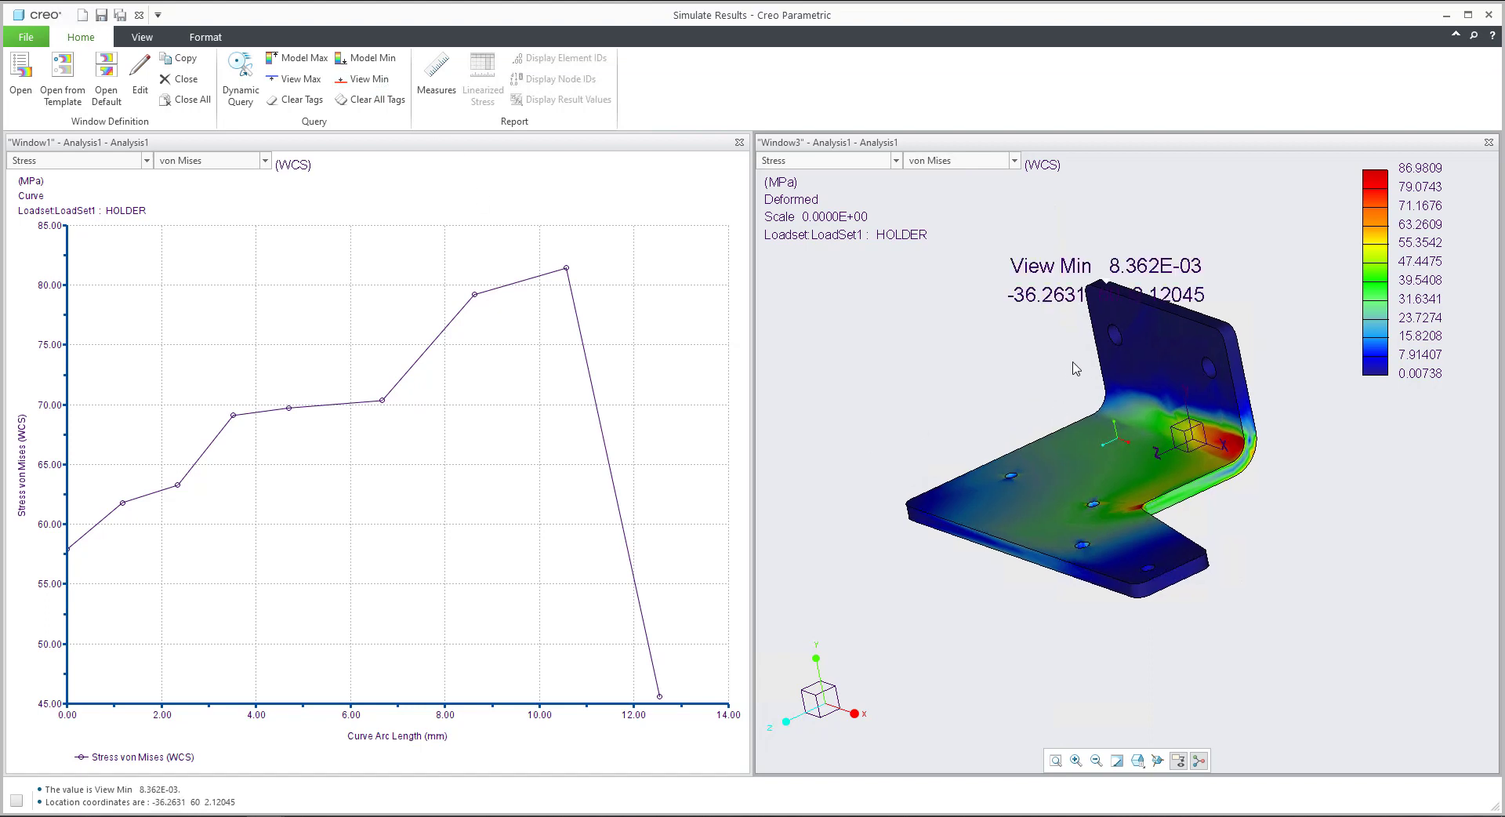
middle_click_drag(1073, 363, 1101, 370)
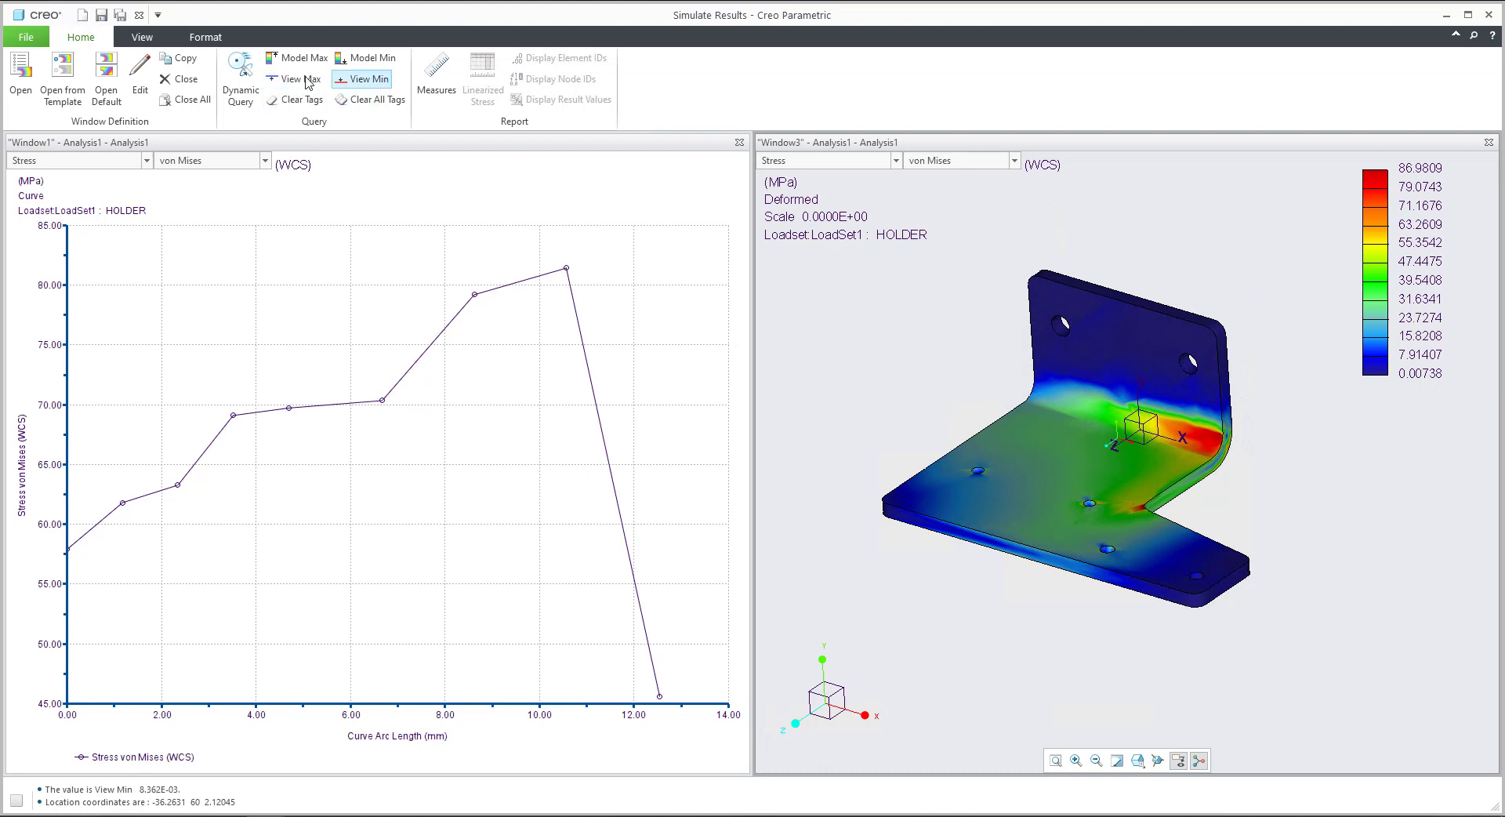
left_click(356, 64)
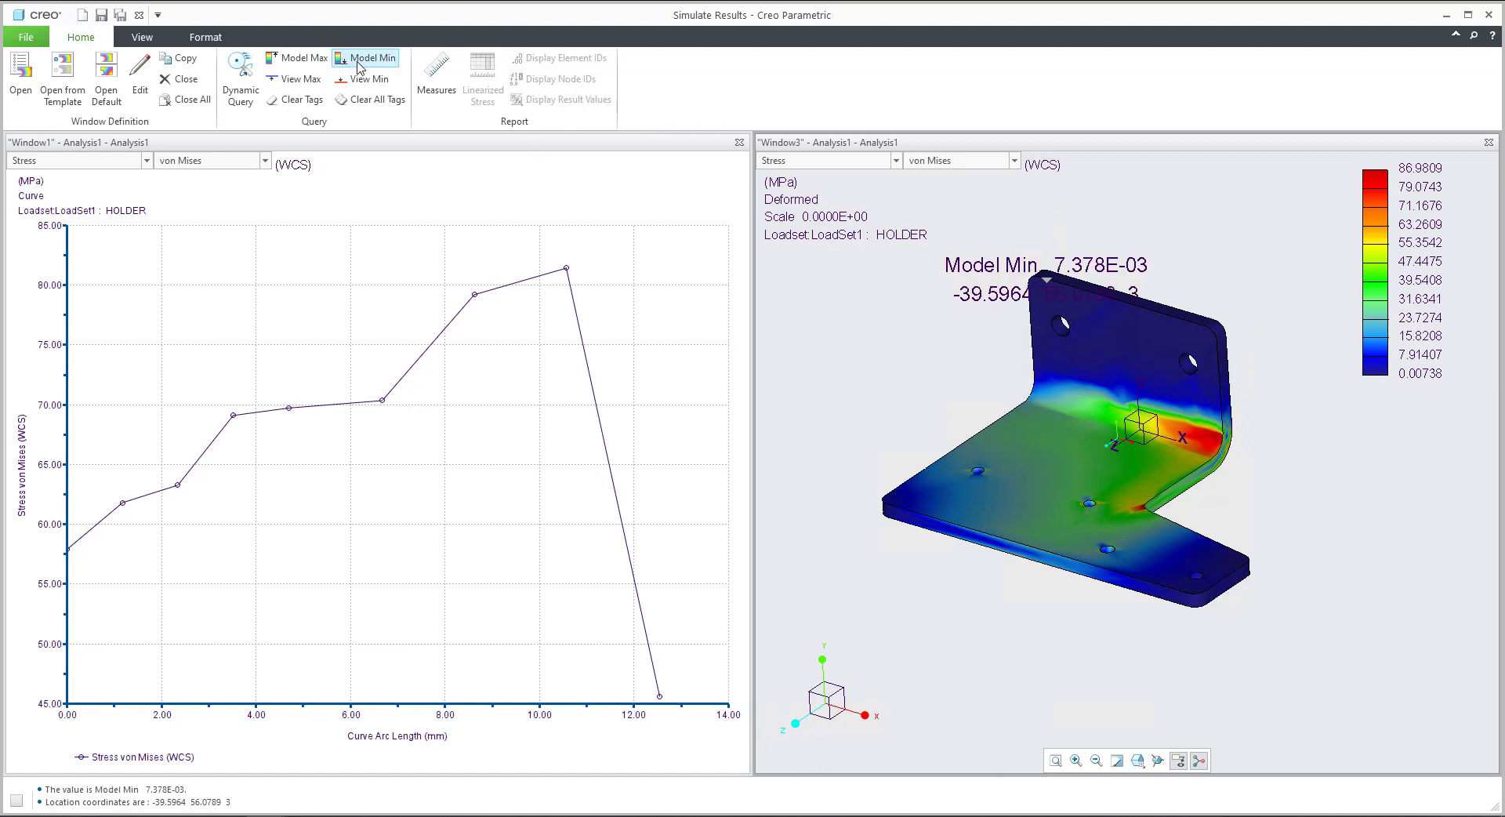
Inspect the Model Min location on the bracket and clear all query tags
middle_click_drag(986, 314, 1097, 259)
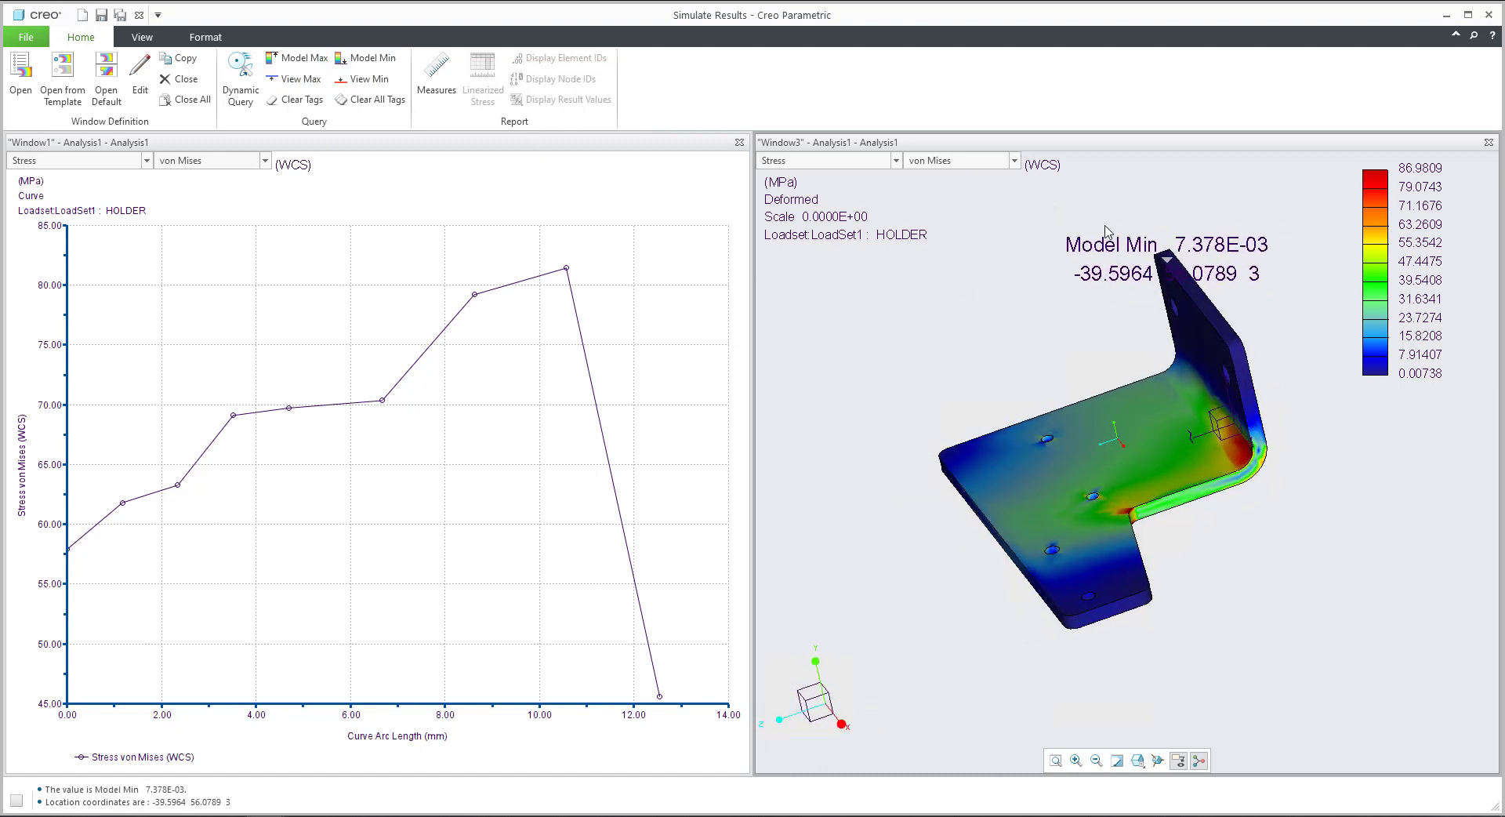
scroll(1182, 246, "up", 5)
scroll(1215, 365, "down", 5)
middle_click_drag(1215, 365, 1070, 304)
left_click(371, 100)
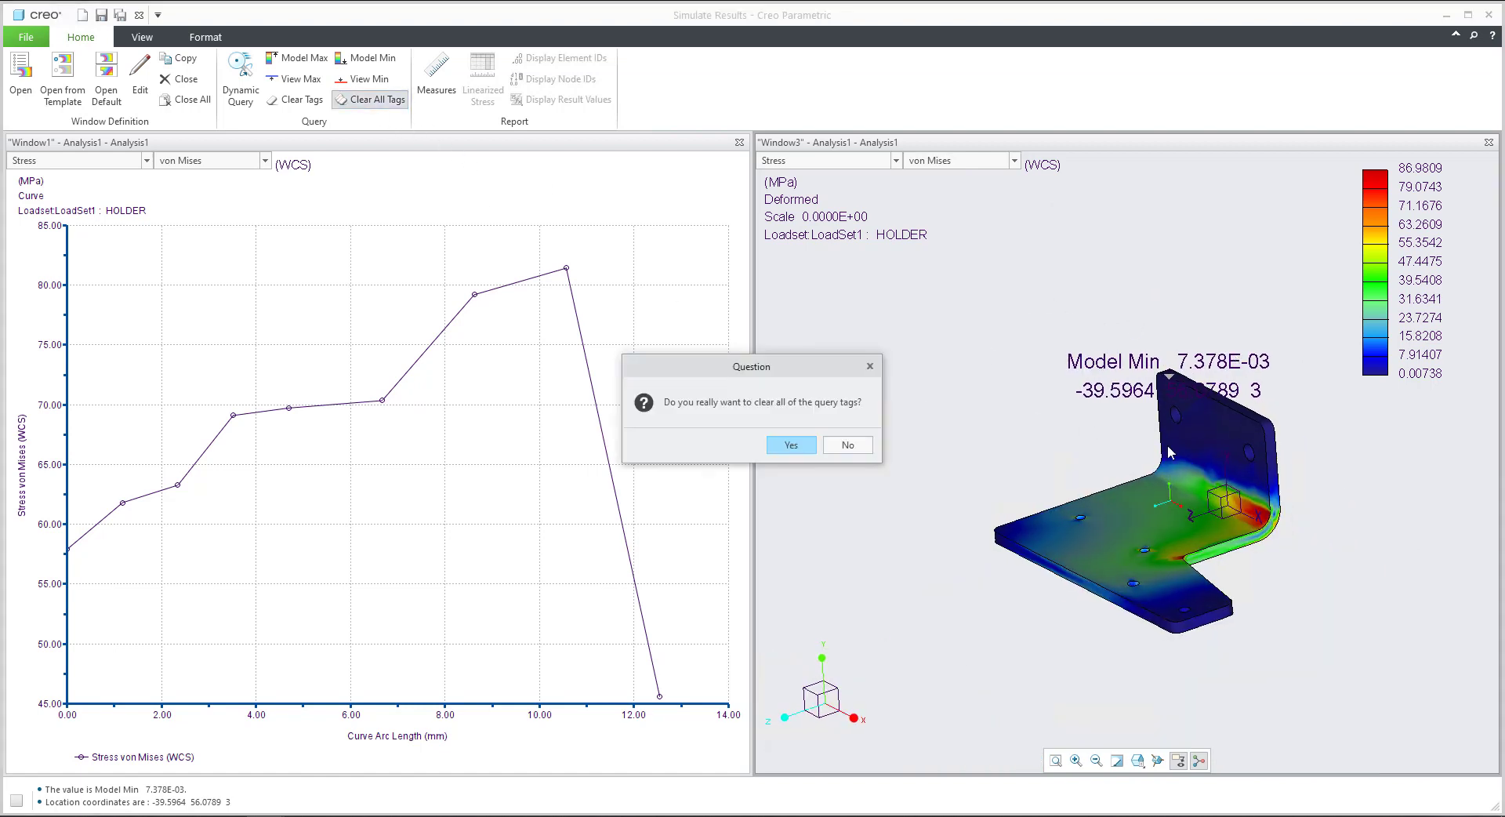
left_click(781, 454)
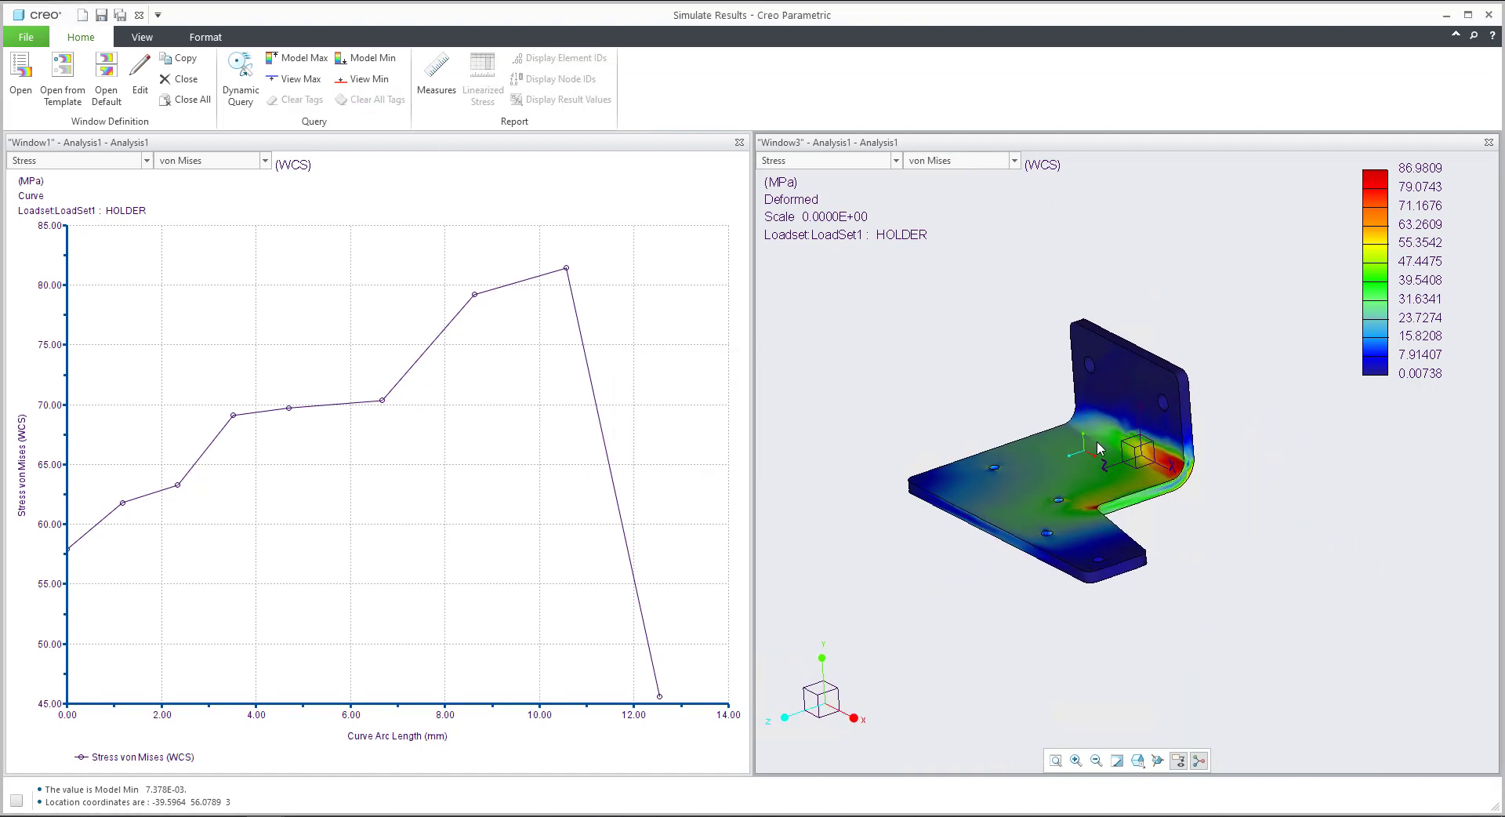
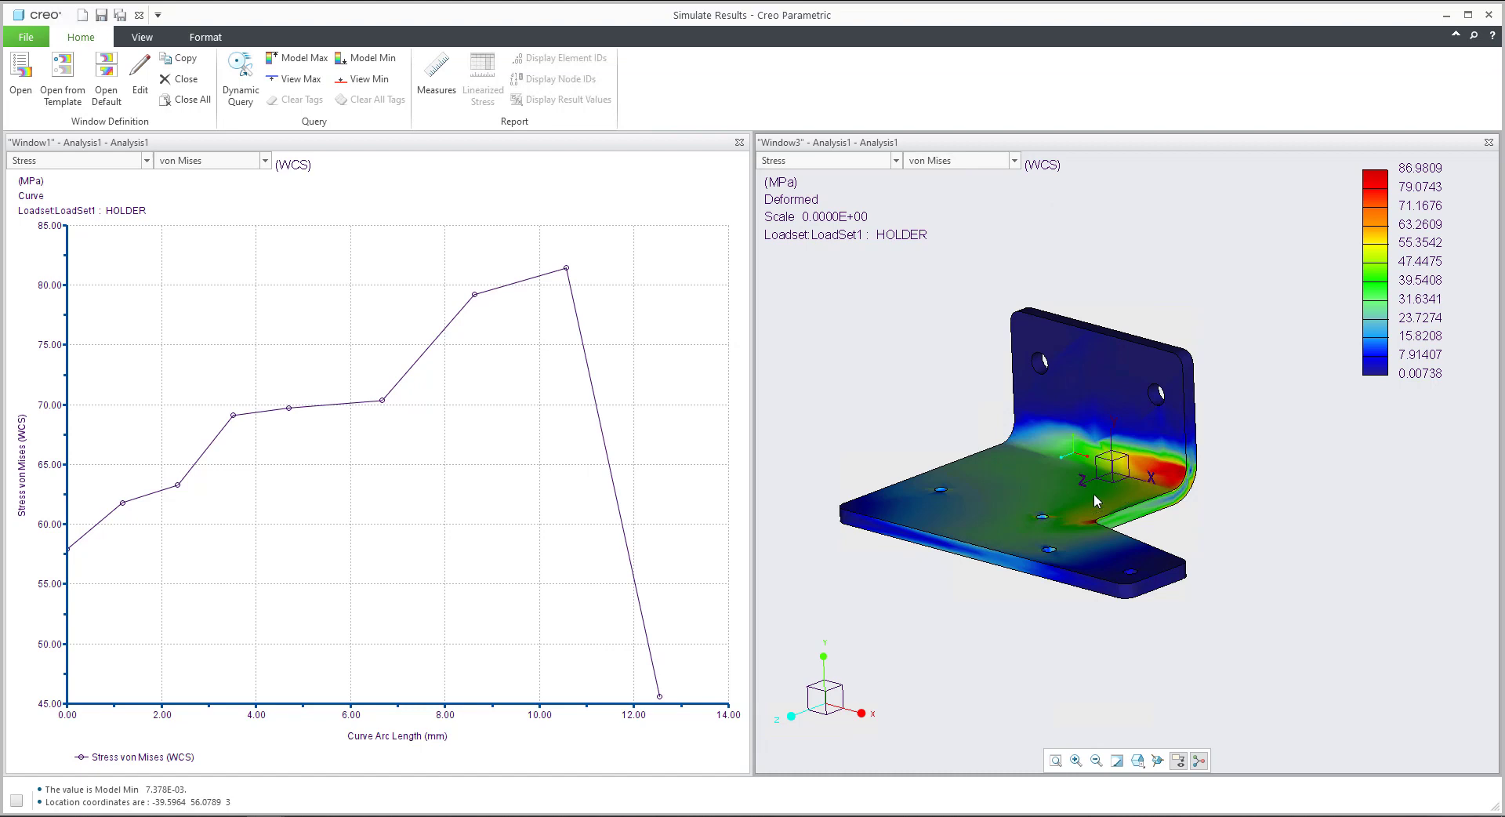
Create a cutting surface through the bracket, defined by the WCS XY plane at 50% depth
left_click(142, 38)
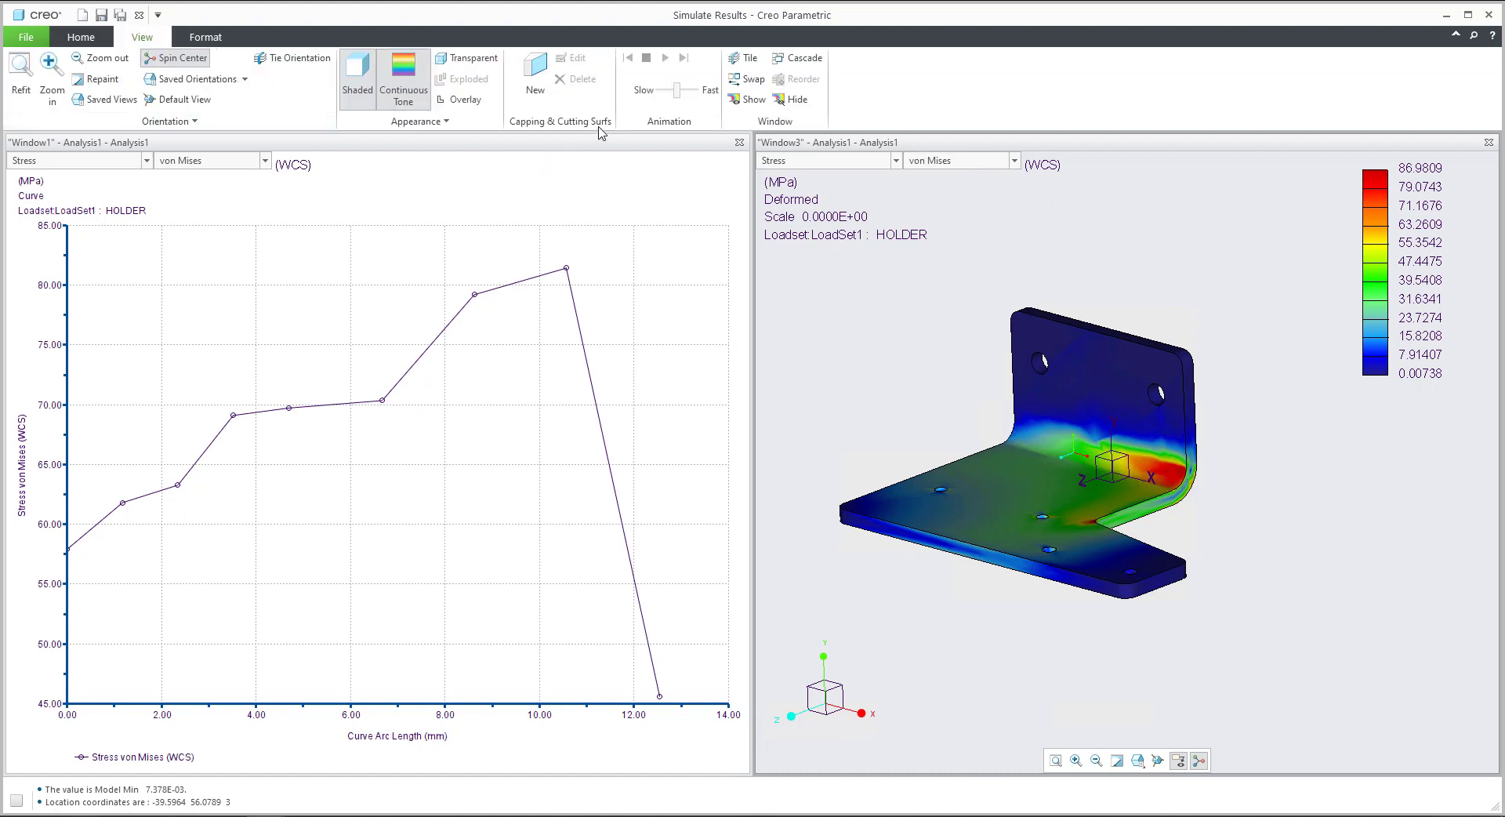
left_click(536, 75)
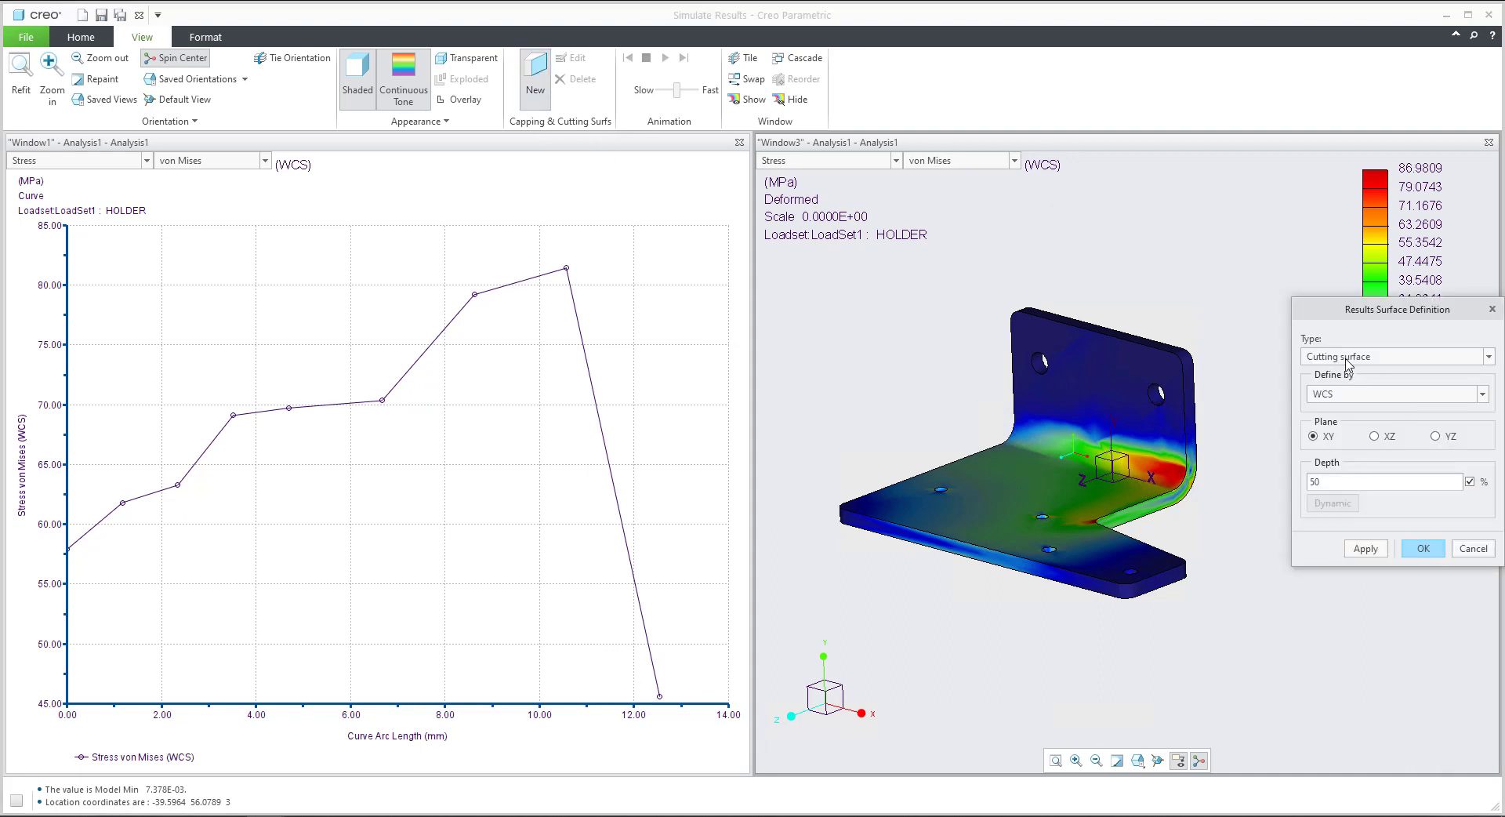
left_click(1347, 363)
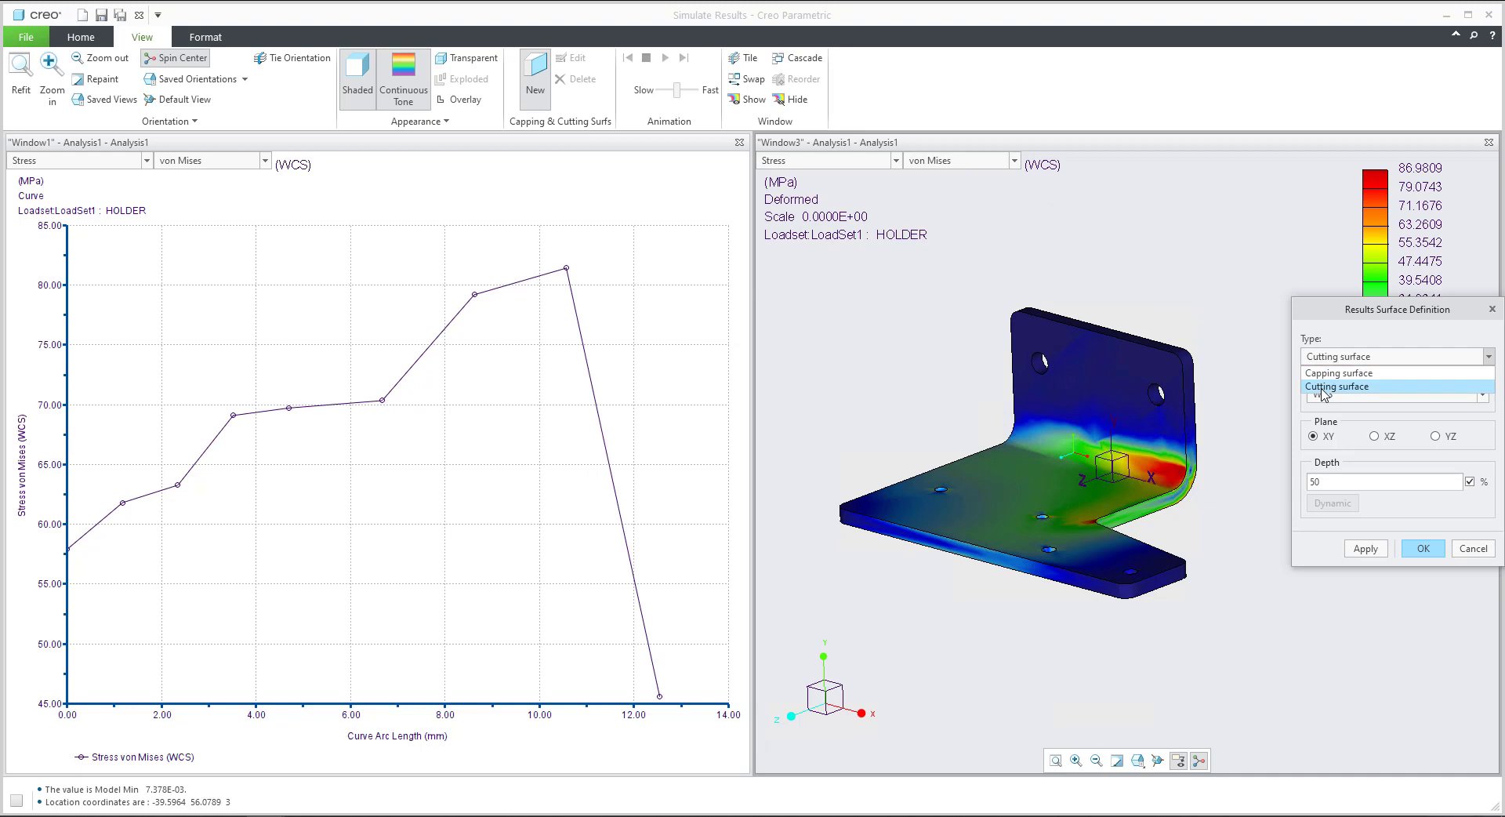
left_click(1323, 388)
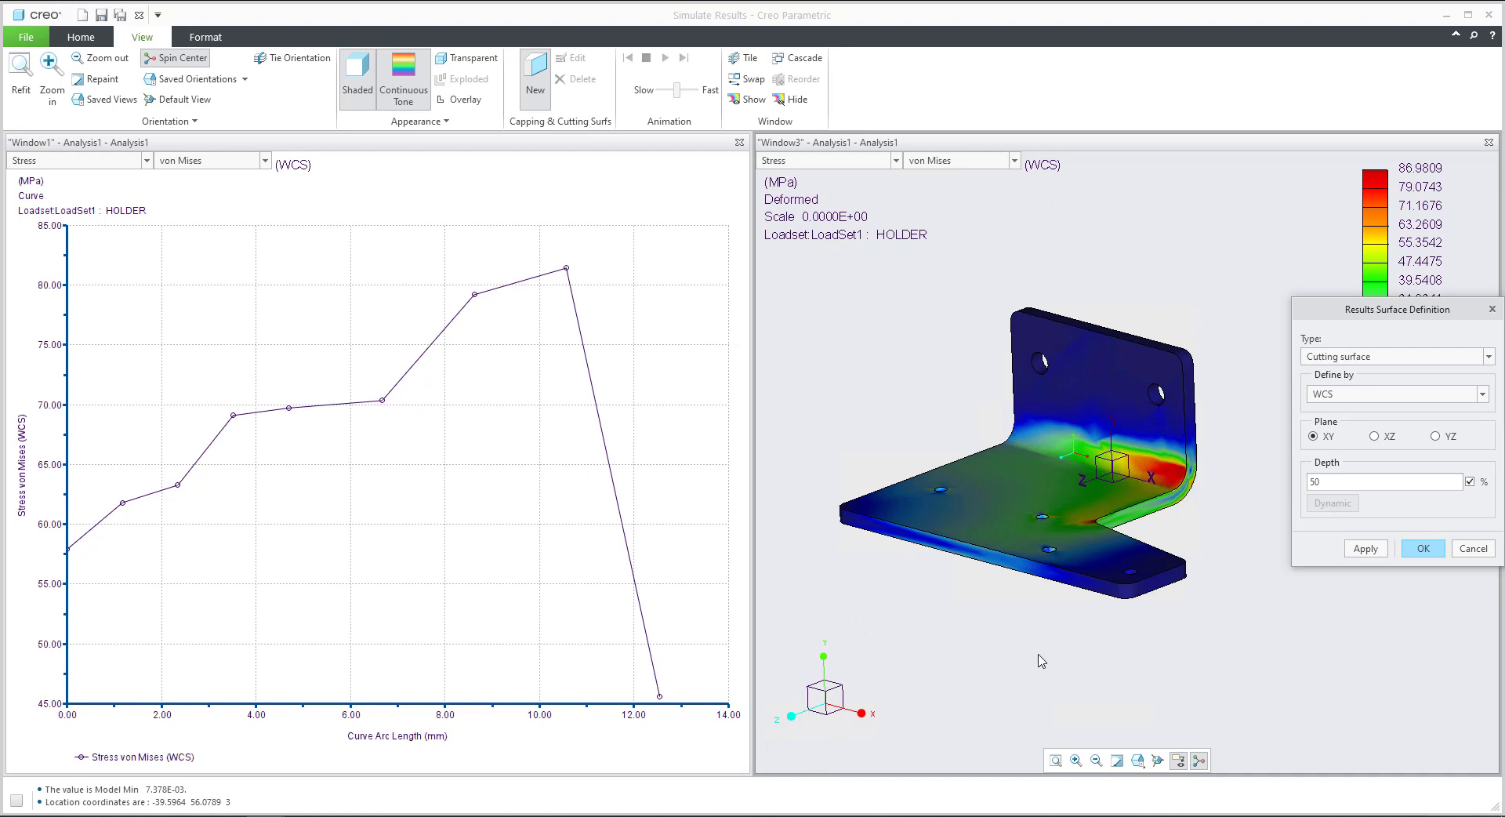
left_click(1336, 400)
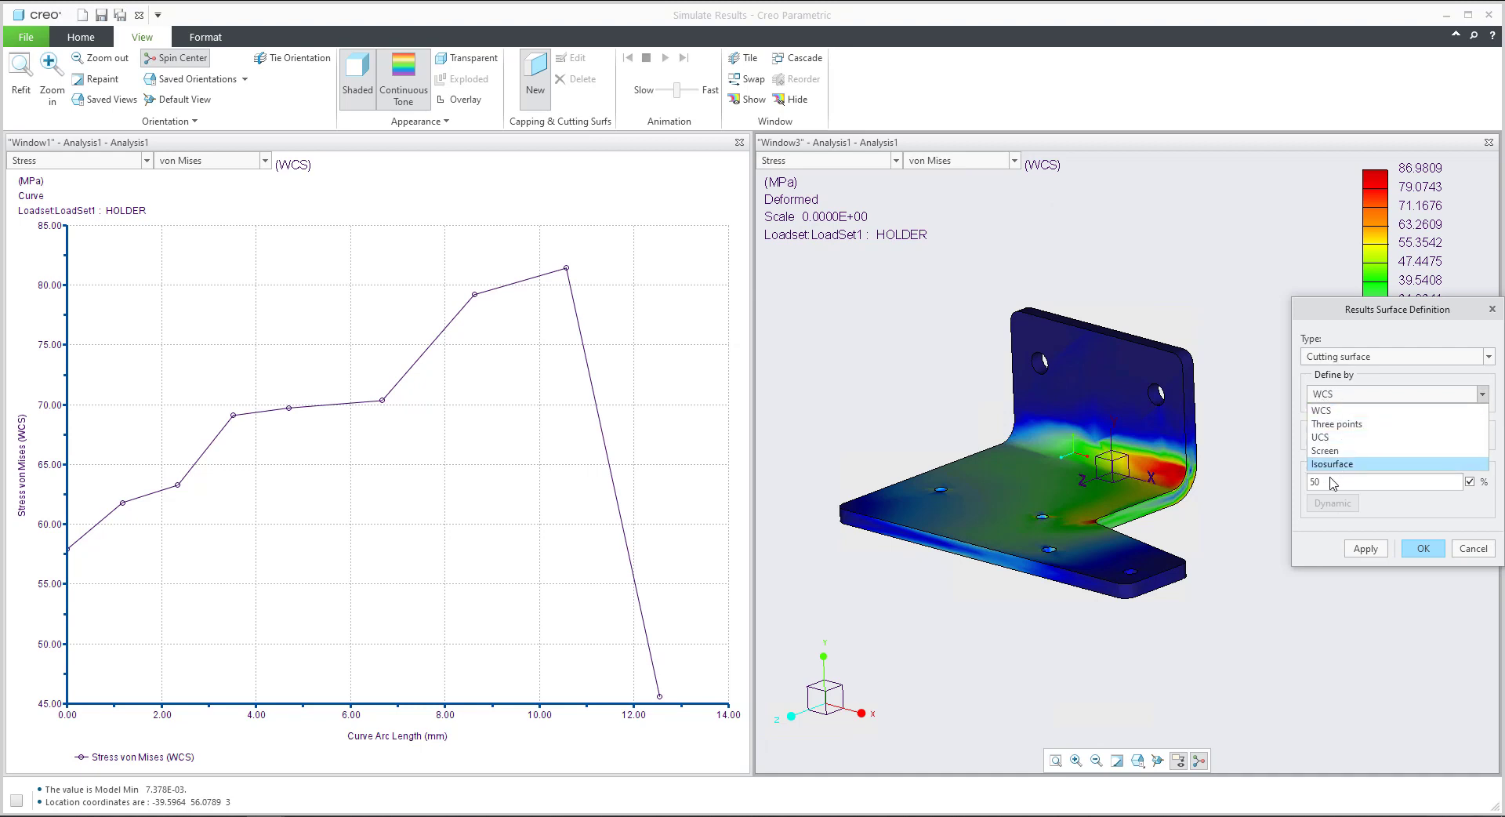
left_click(1323, 410)
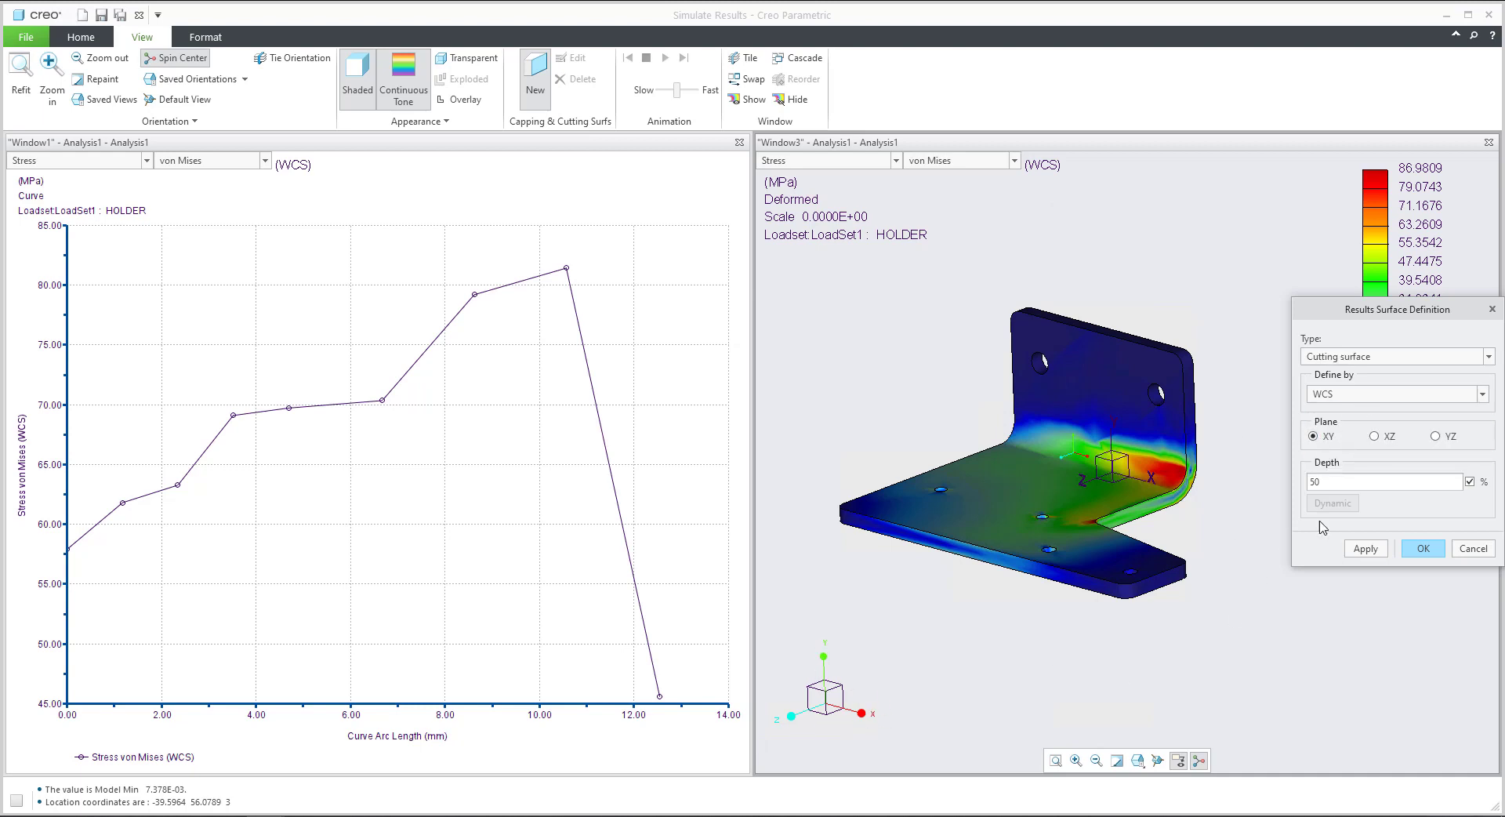
left_click(1365, 548)
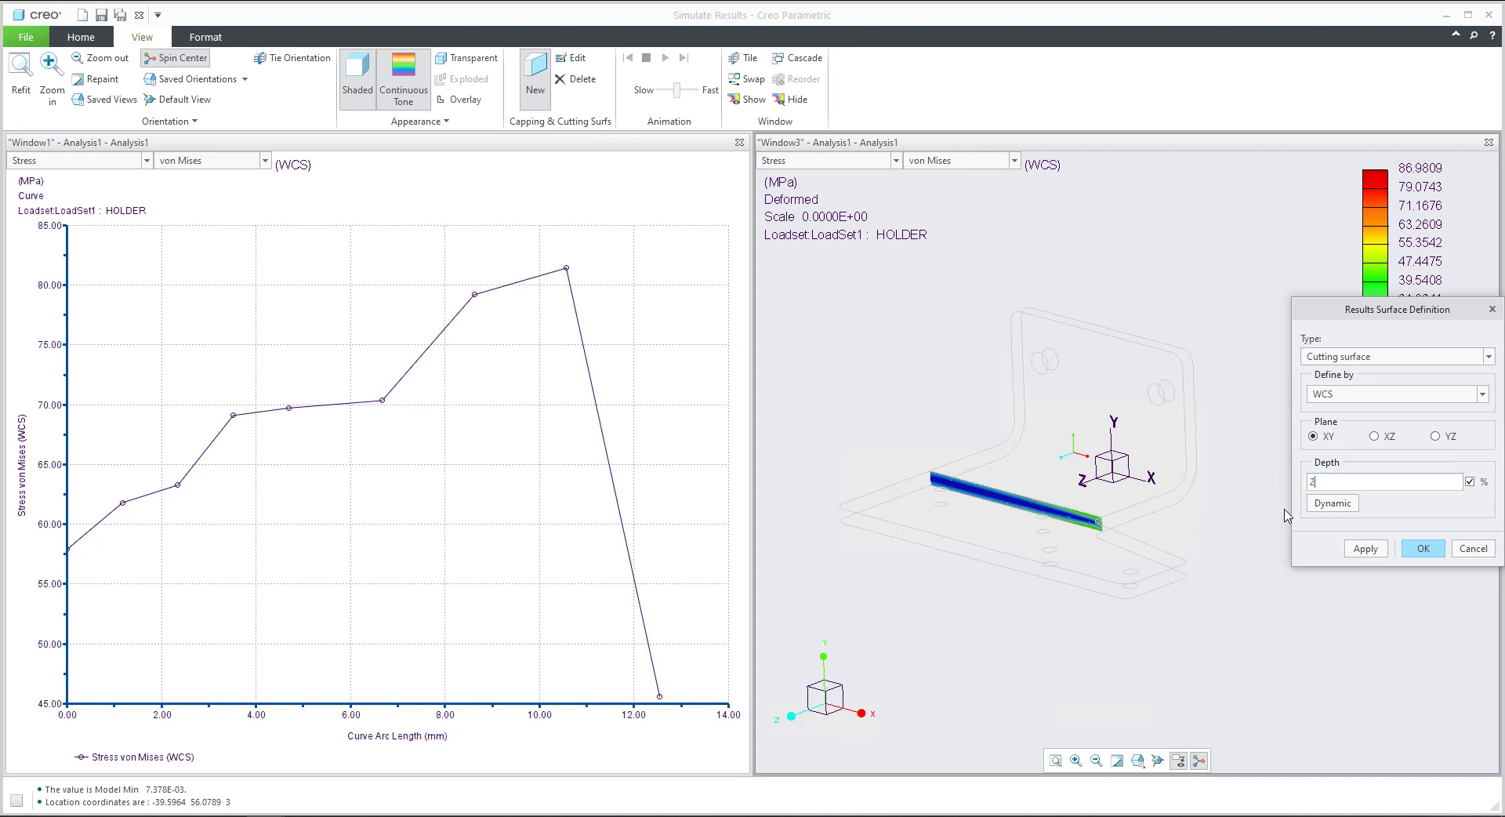
Set the XY cutting surface's depth to 20% and examine the section from several angles
left_click(1365, 548)
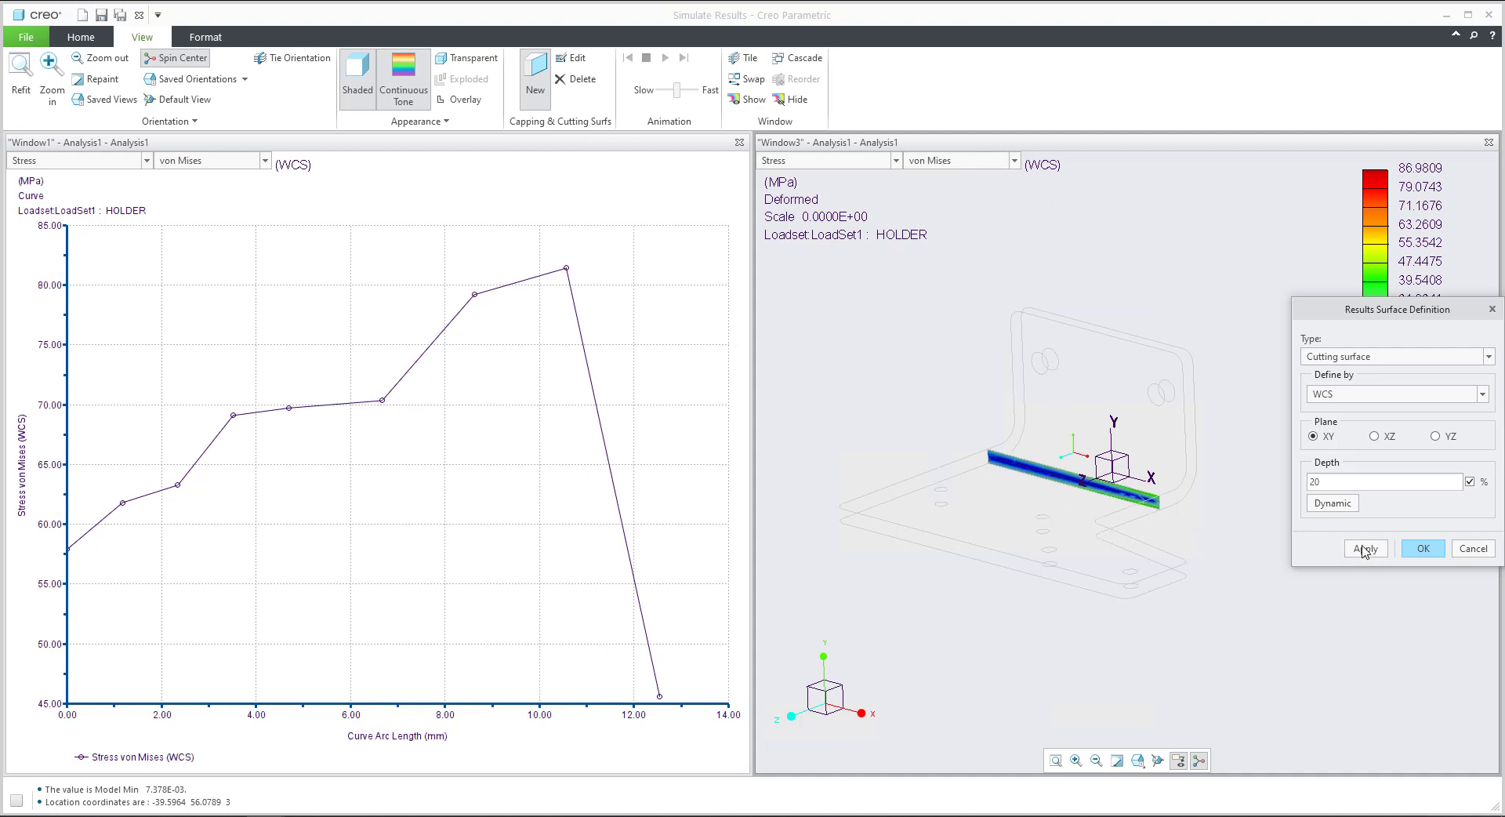
middle_click_drag(1141, 480, 1177, 458)
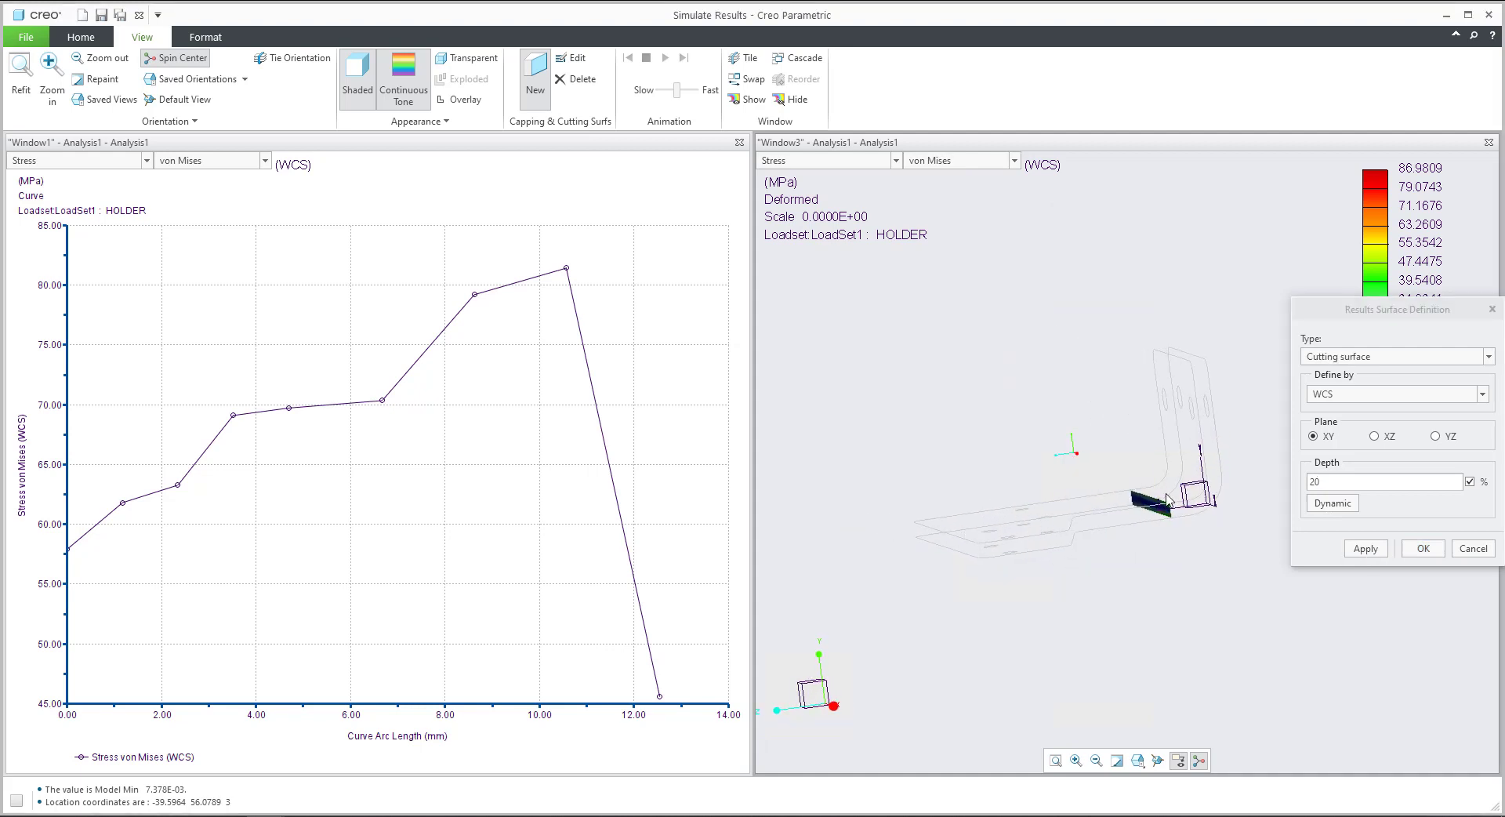
middle_click_drag(1139, 514, 1203, 576)
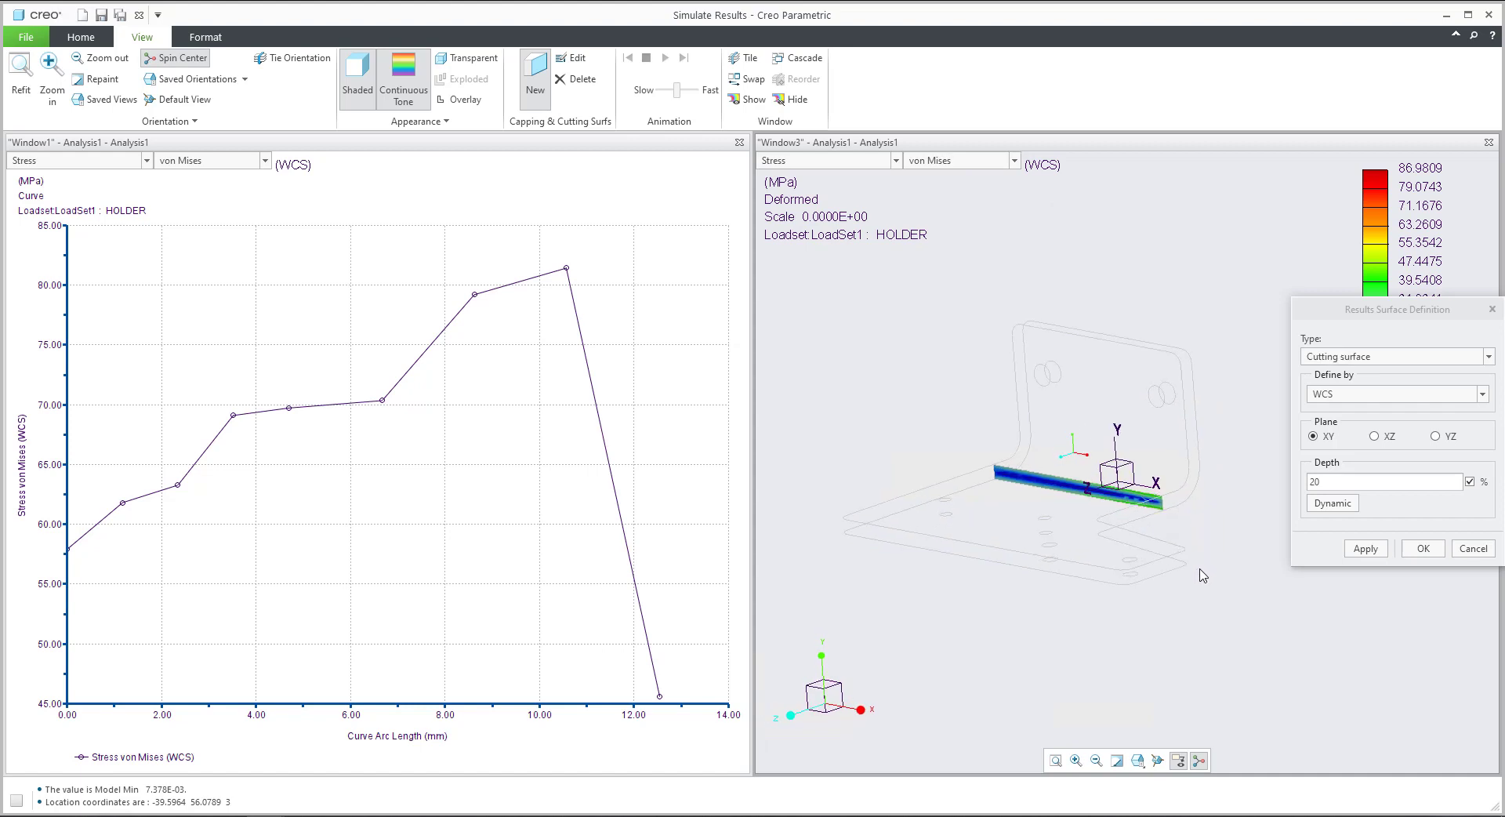
Shift the XY cutting surface dynamically to a depth of about 23.8%
left_click(1332, 506)
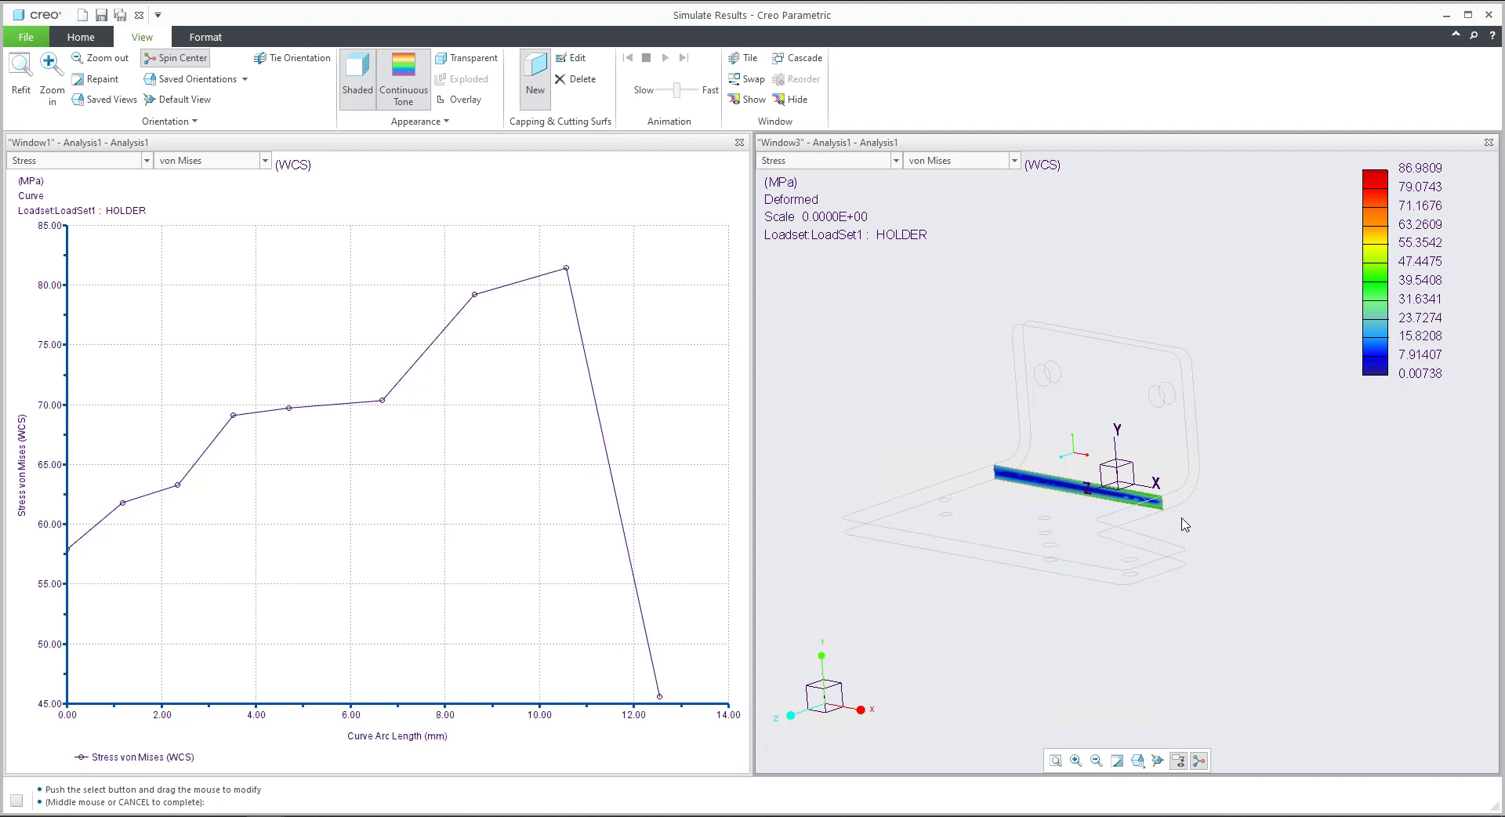
left_click_drag(1185, 523, 1255, 551)
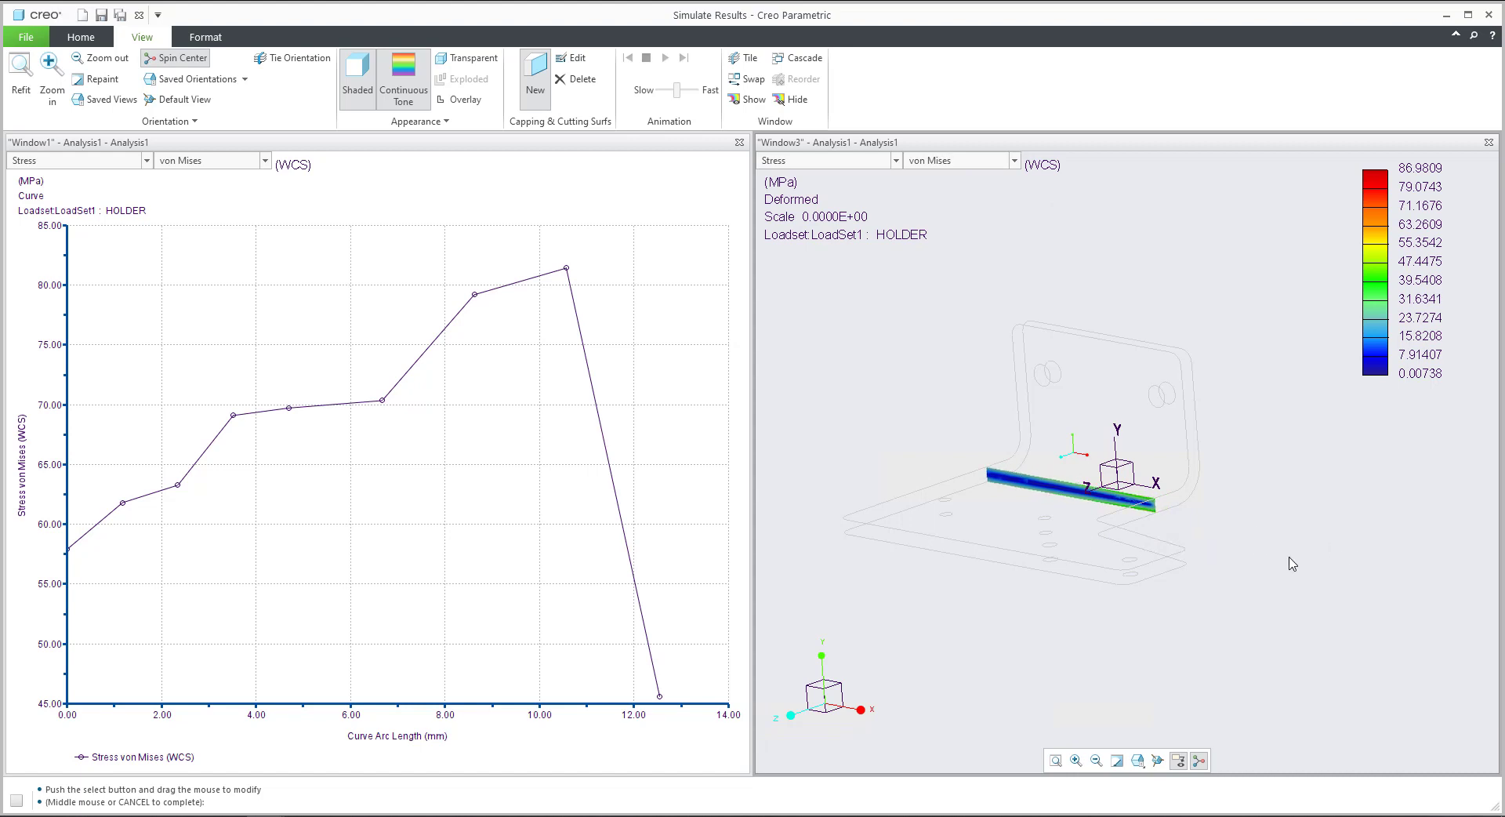
middle_click(1282, 517)
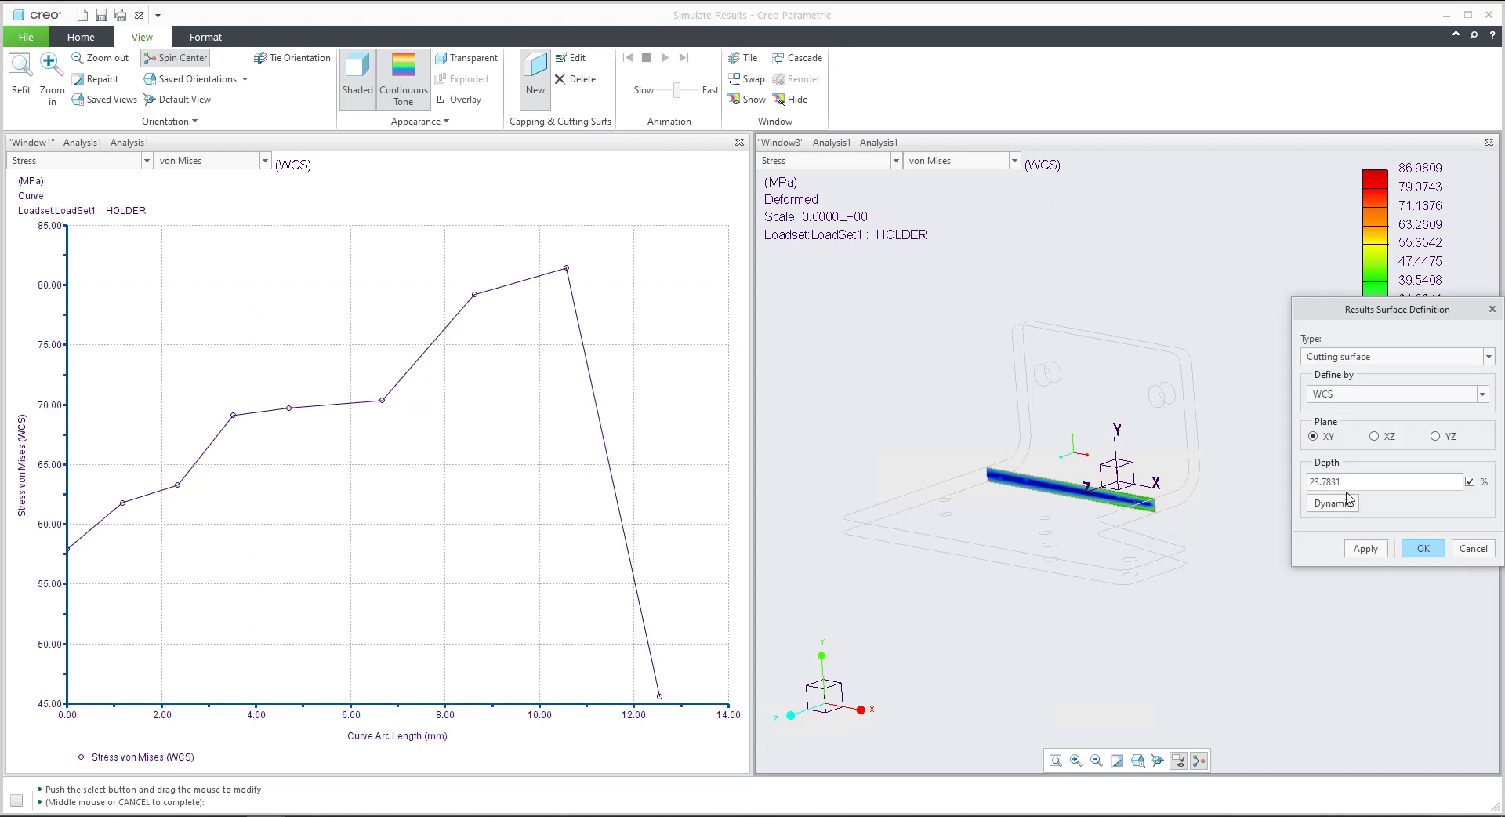
left_click(1297, 520)
Apply the cutting surface on the XZ plane, followed by the YZ plane
left_click(1374, 437)
left_click(1365, 548)
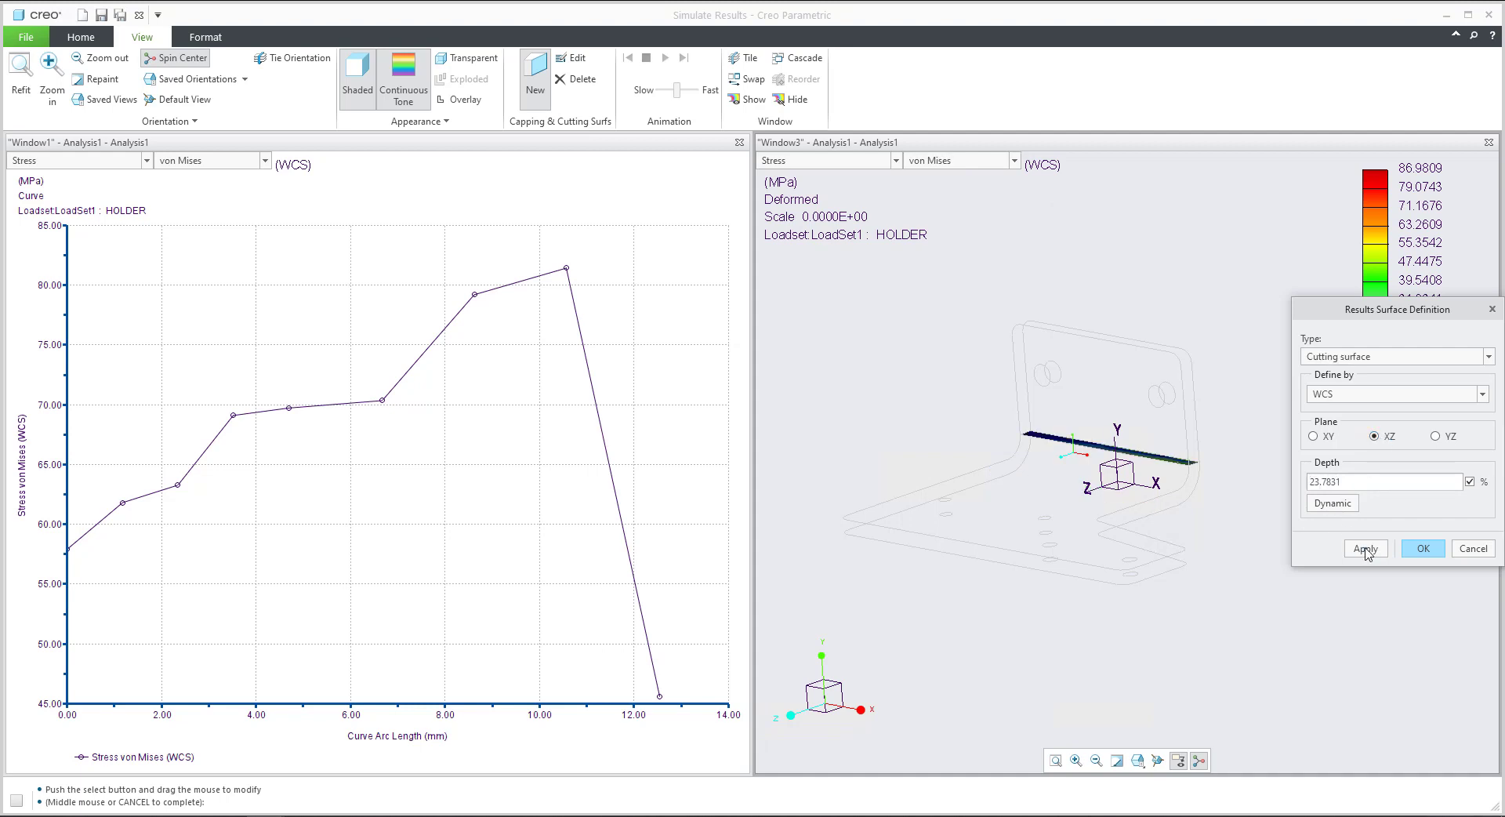
left_click(1435, 437)
left_click(1367, 550)
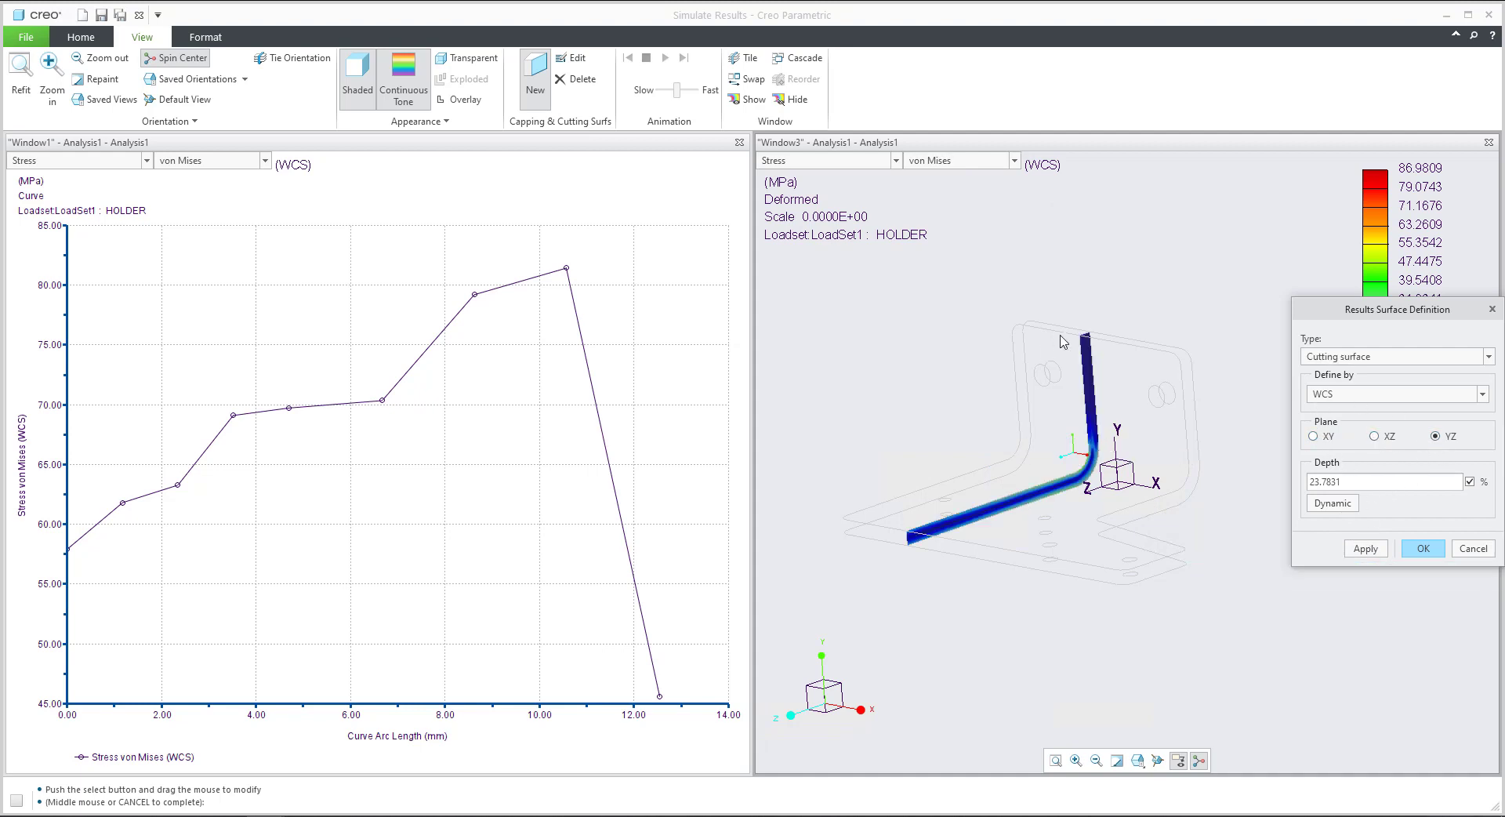
Shift the YZ cutting surface dynamically to about 24.4% depth and examine the stress through the bend
left_click(1330, 506)
left_click_drag(1045, 530, 1225, 563)
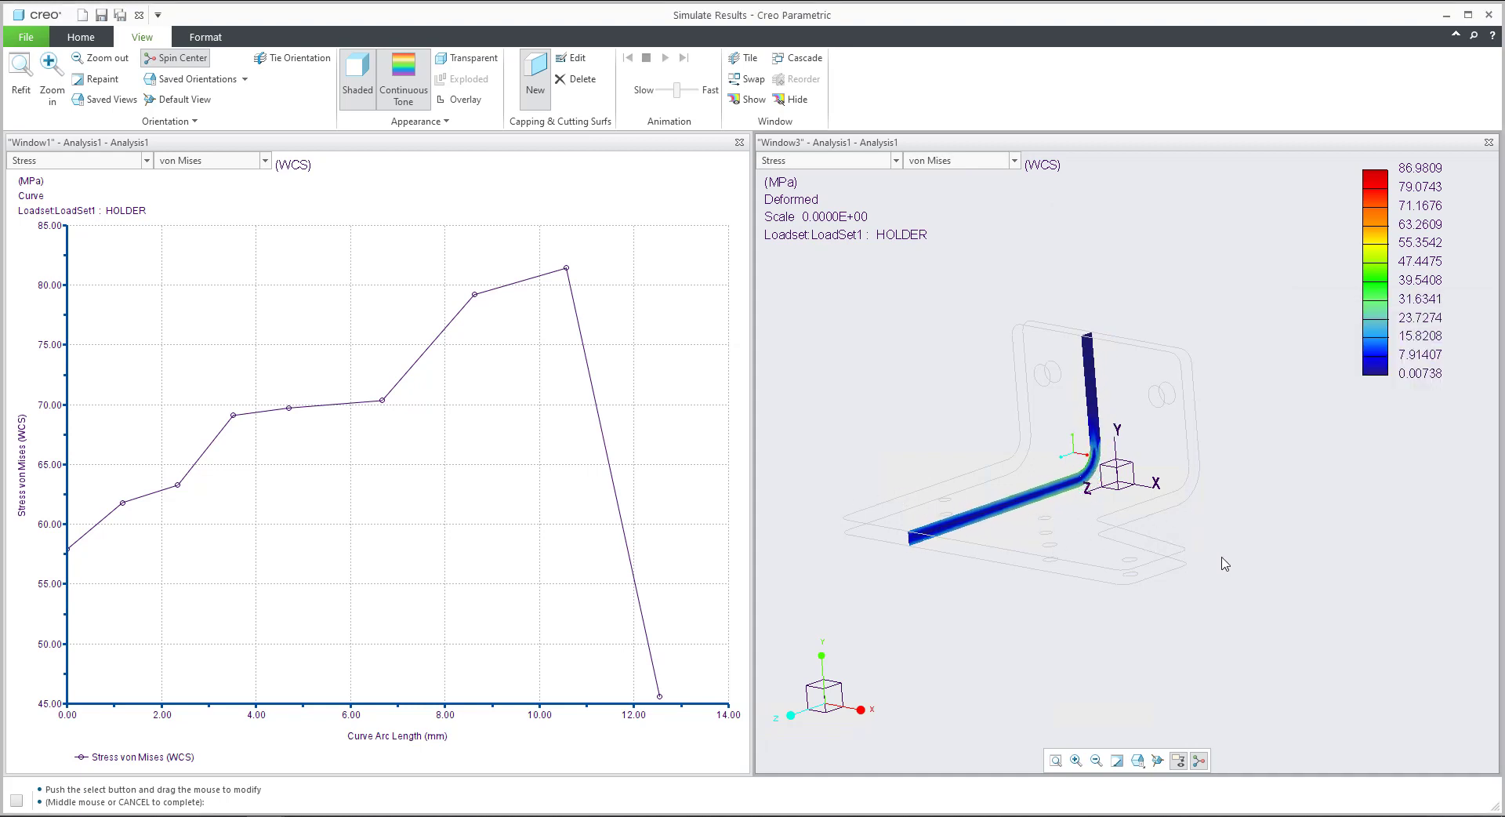
scroll(1086, 471, "down", 5)
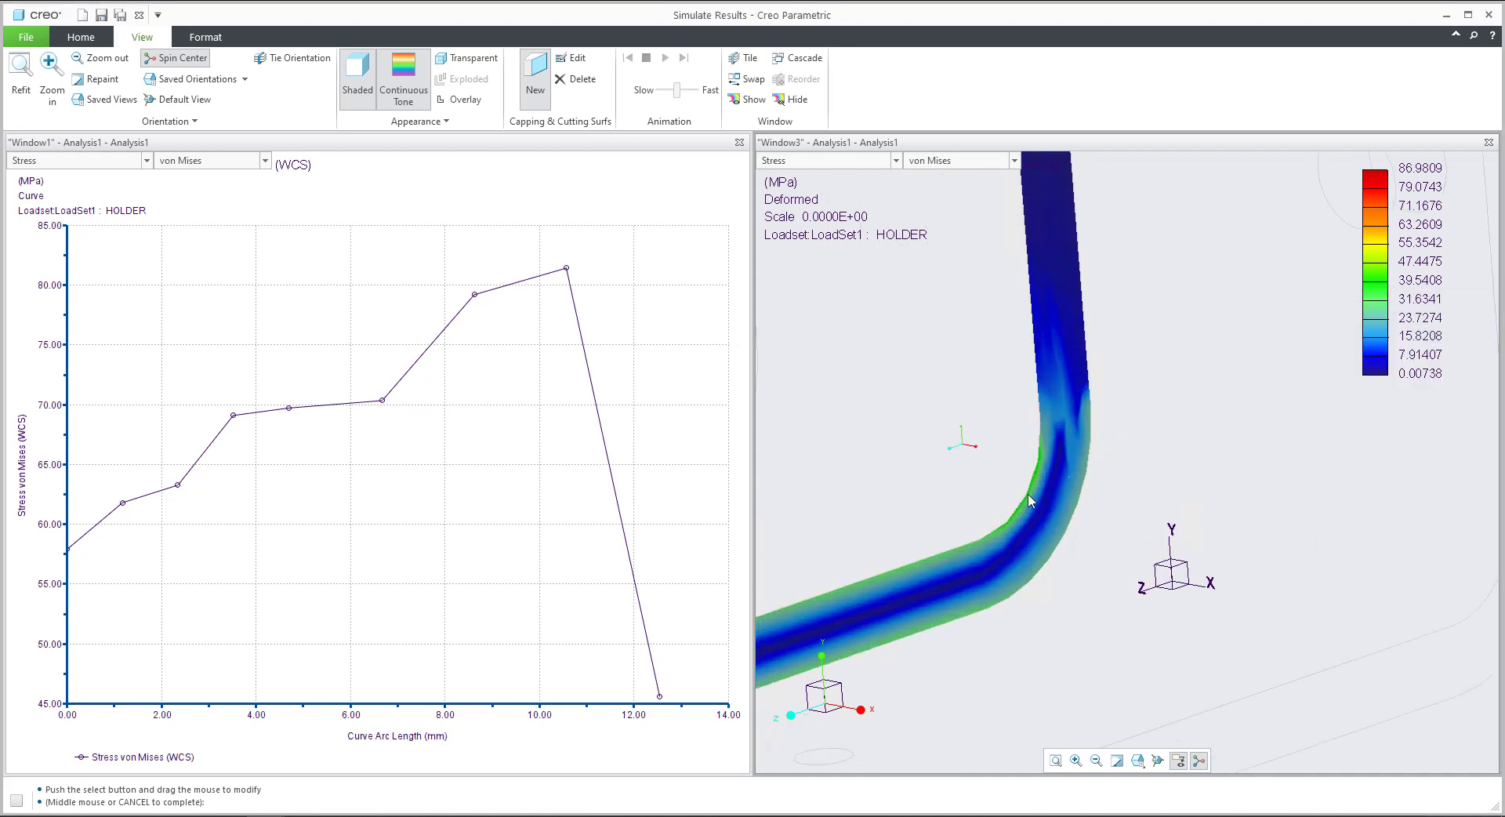
scroll(1027, 492, "up", 4)
scroll(1066, 511, "up", 2)
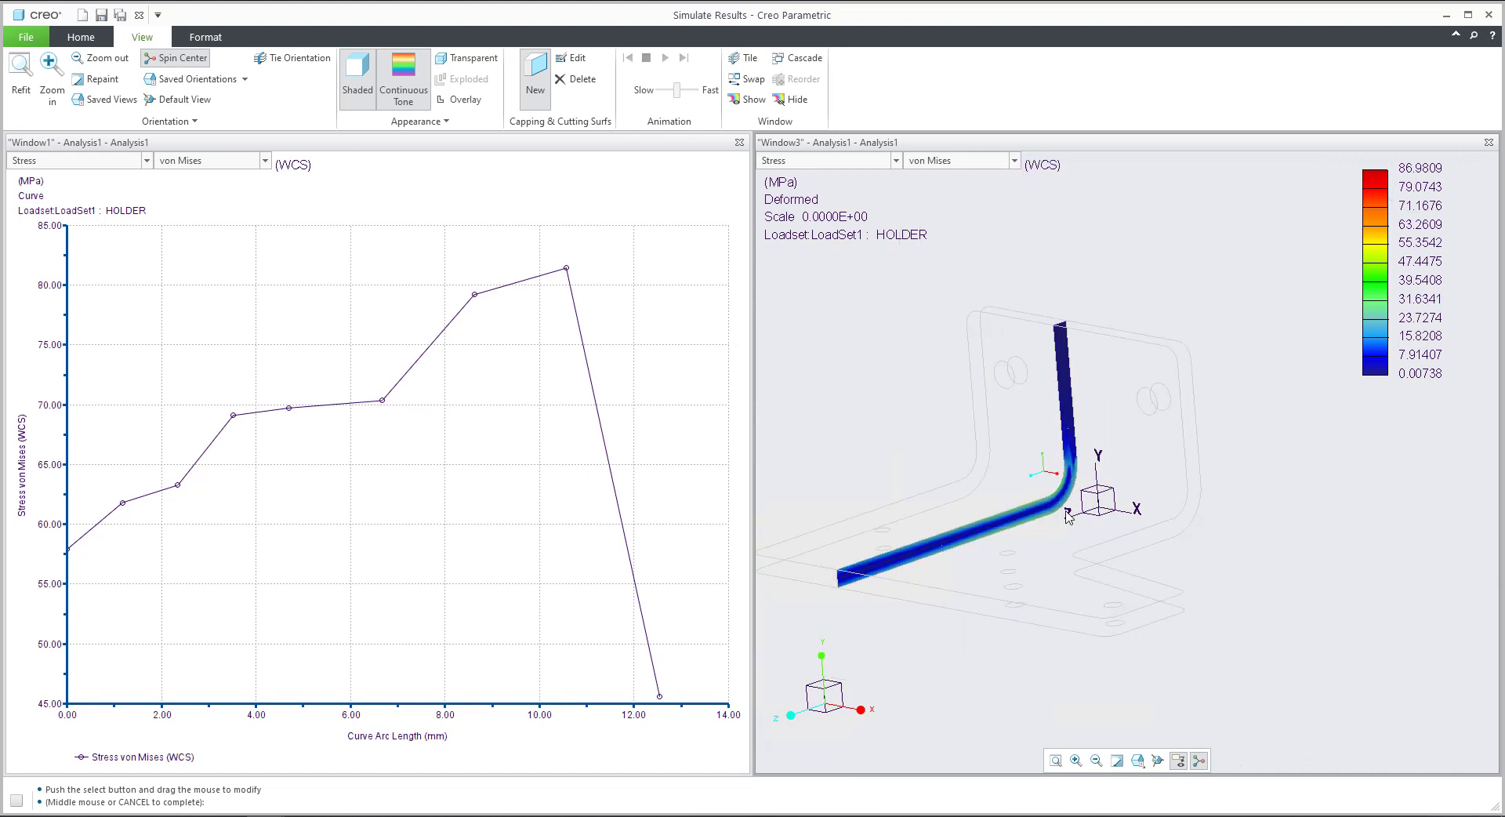
middle_click_drag(1066, 511, 1148, 514, "shift")
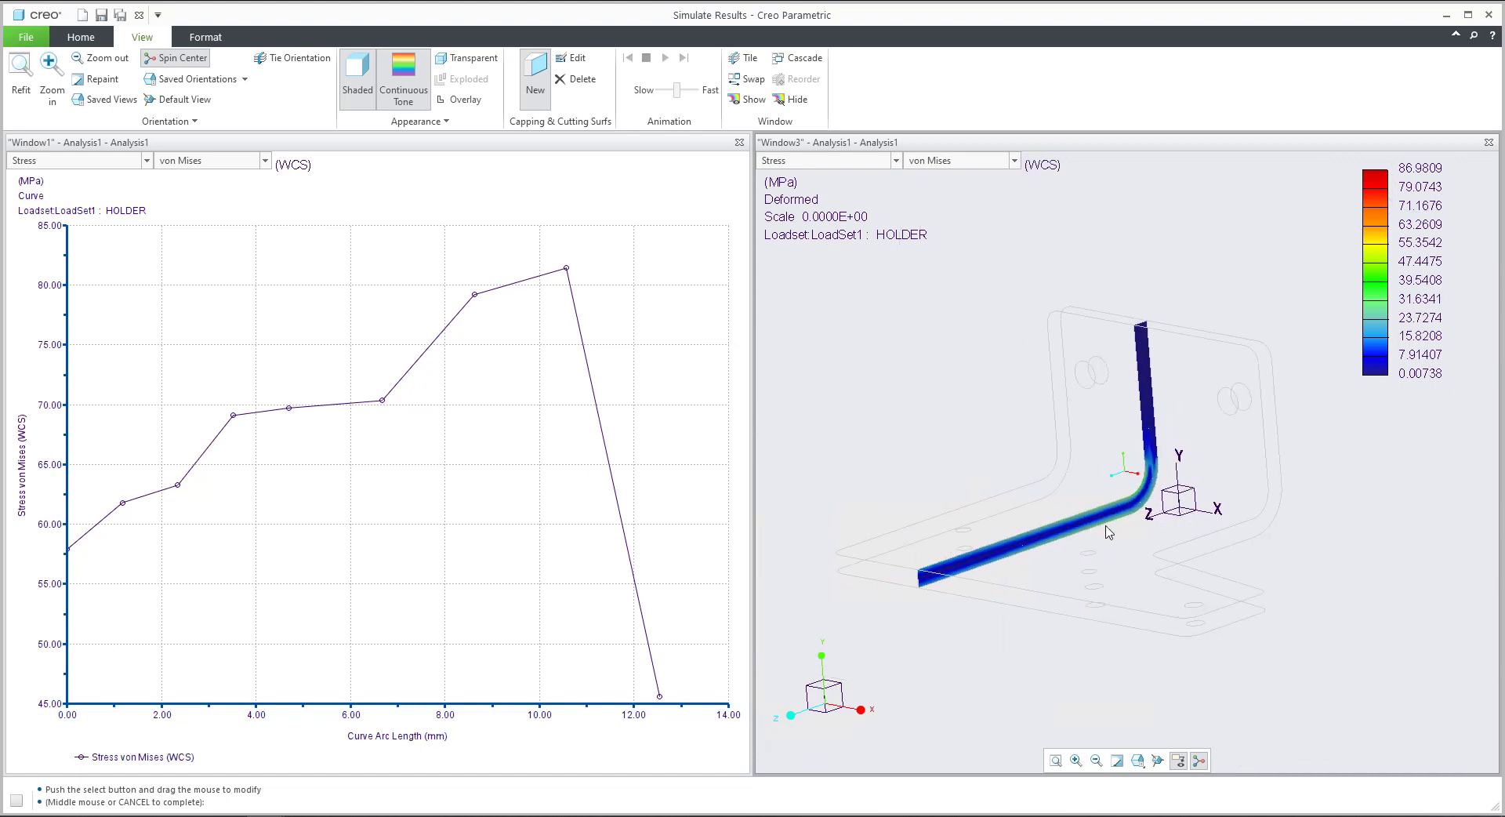
middle_click(995, 398)
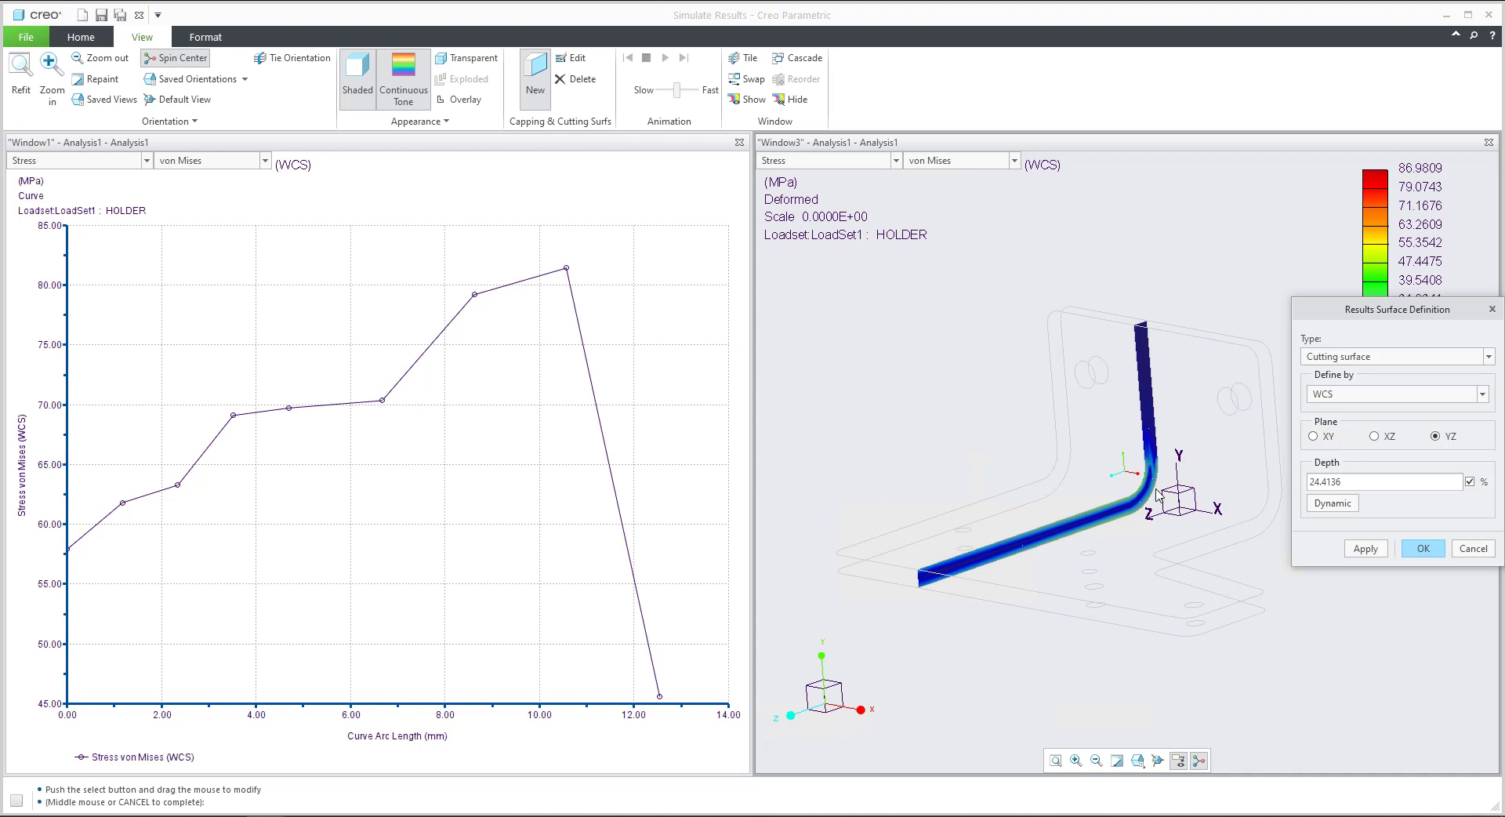
Change the results surface to a capping surface on the YZ plane, located Above at 20% depth
left_click(1348, 358)
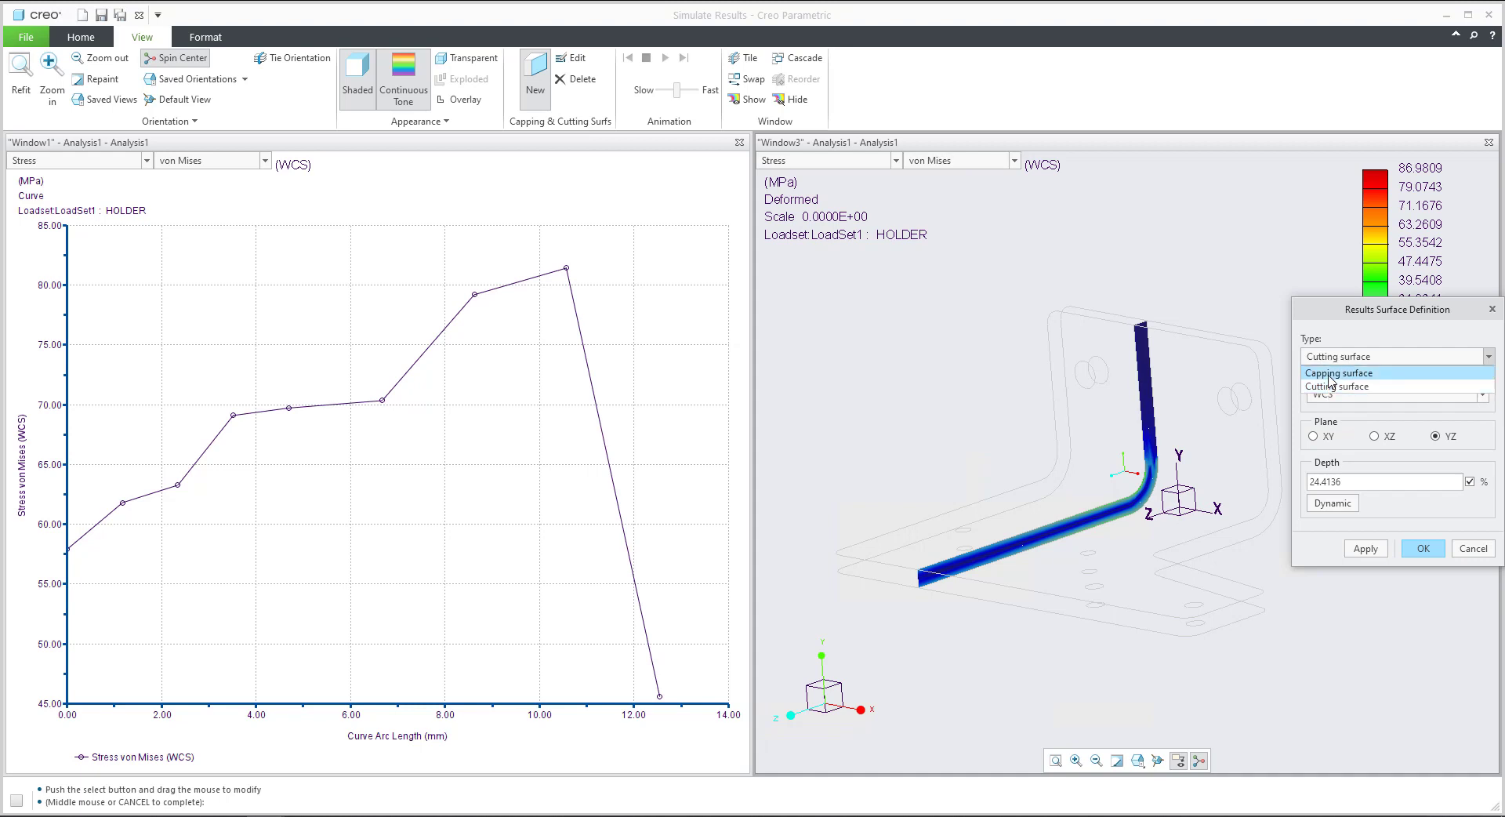
left_click(1329, 374)
double_click(1323, 515)
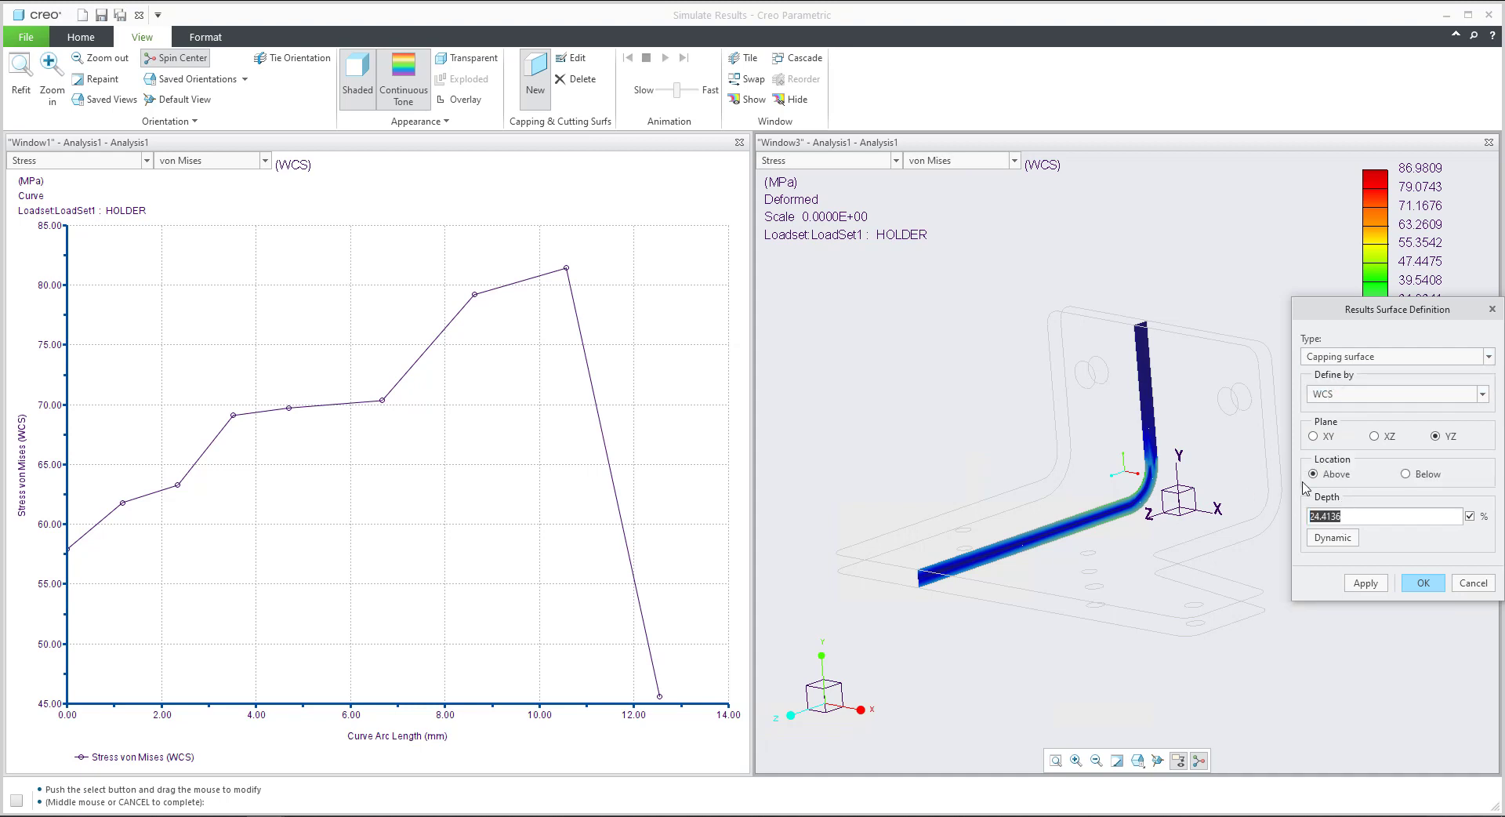
type("20")
left_click(1363, 583)
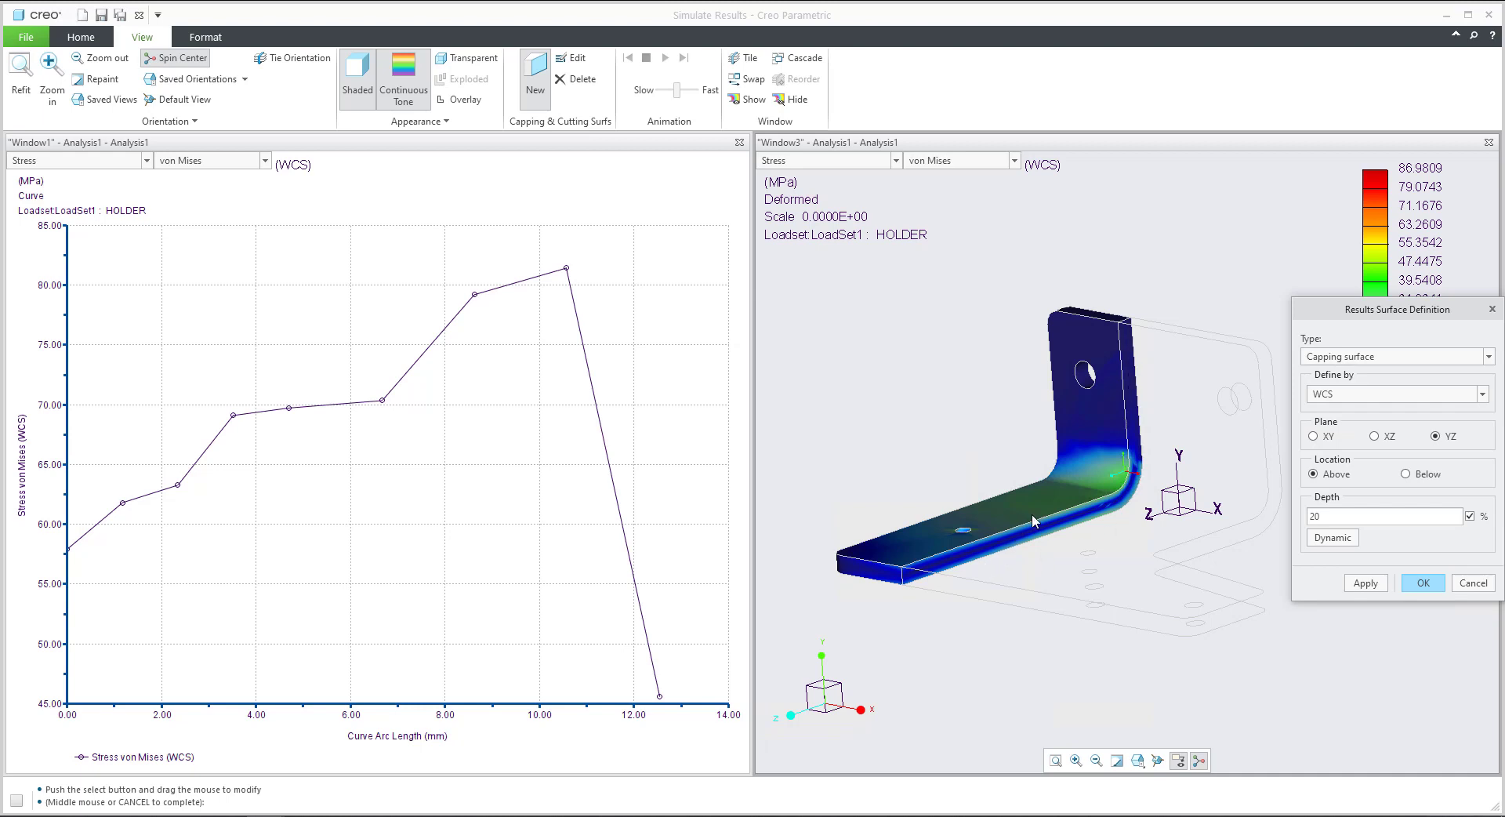
middle_click_drag(1033, 521, 1054, 523)
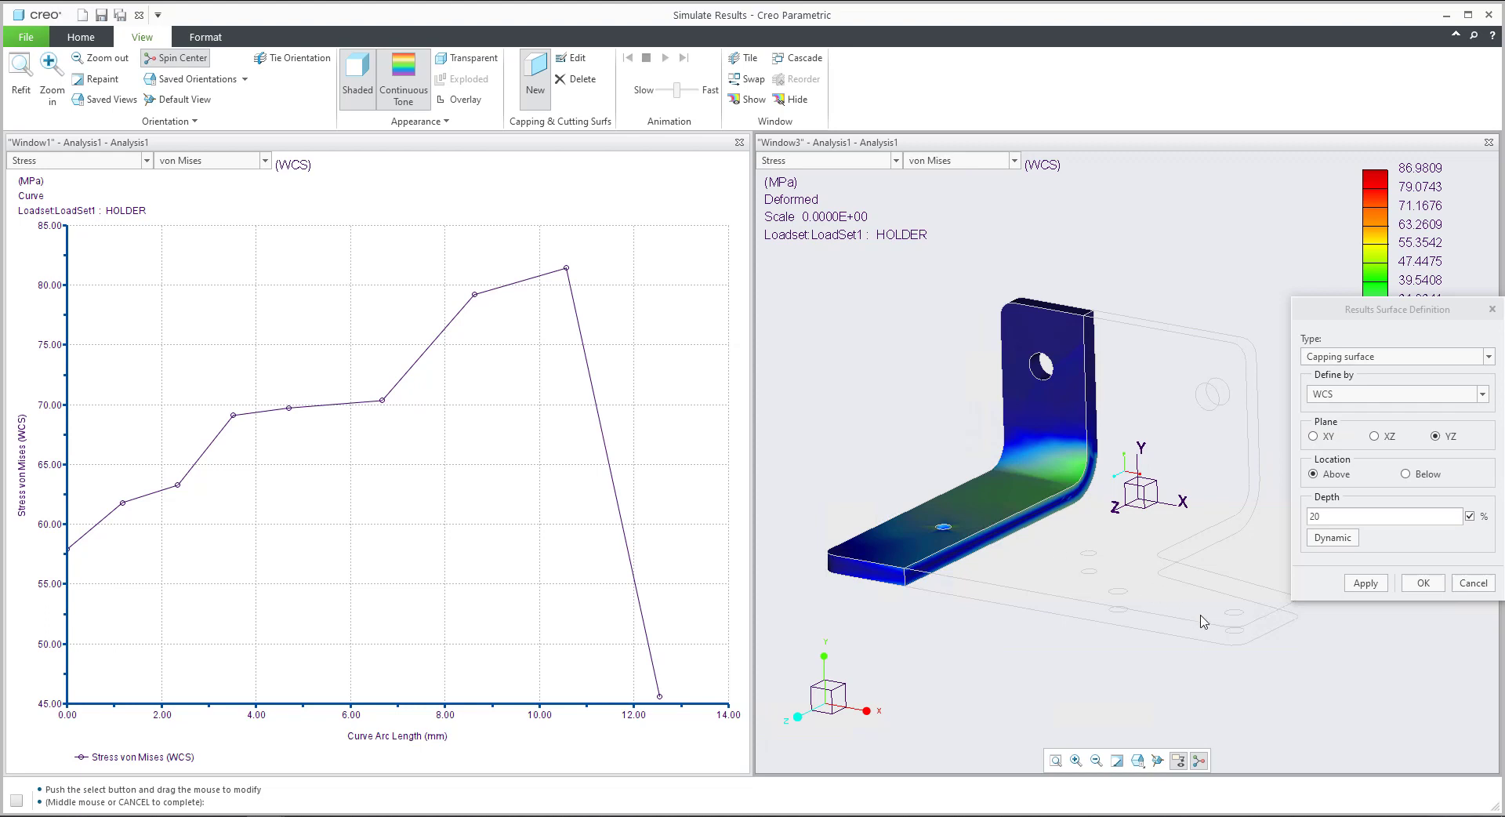
Shift the YZ capping surface dynamically to about 27% depth, and apply an exact depth of 50%
left_click(1333, 538)
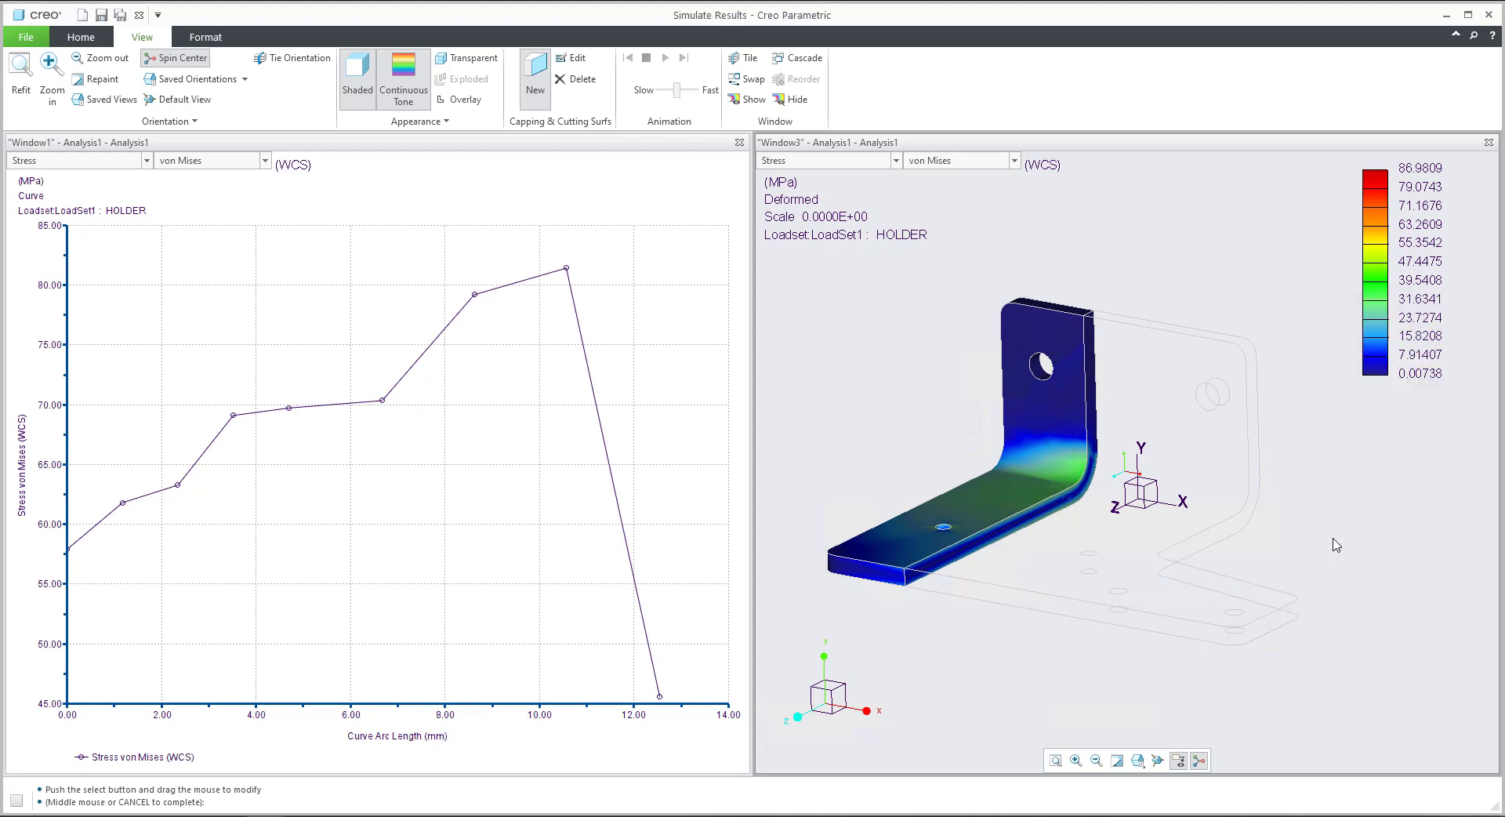
mouse_move(1136, 538)
left_mouse_down()
mouse_move(1333, 547)
mouse_move(873, 528)
mouse_move(1194, 535)
mouse_move(900, 515)
mouse_move(1282, 539)
mouse_move(1377, 511)
left_mouse_up()
middle_click(1373, 510)
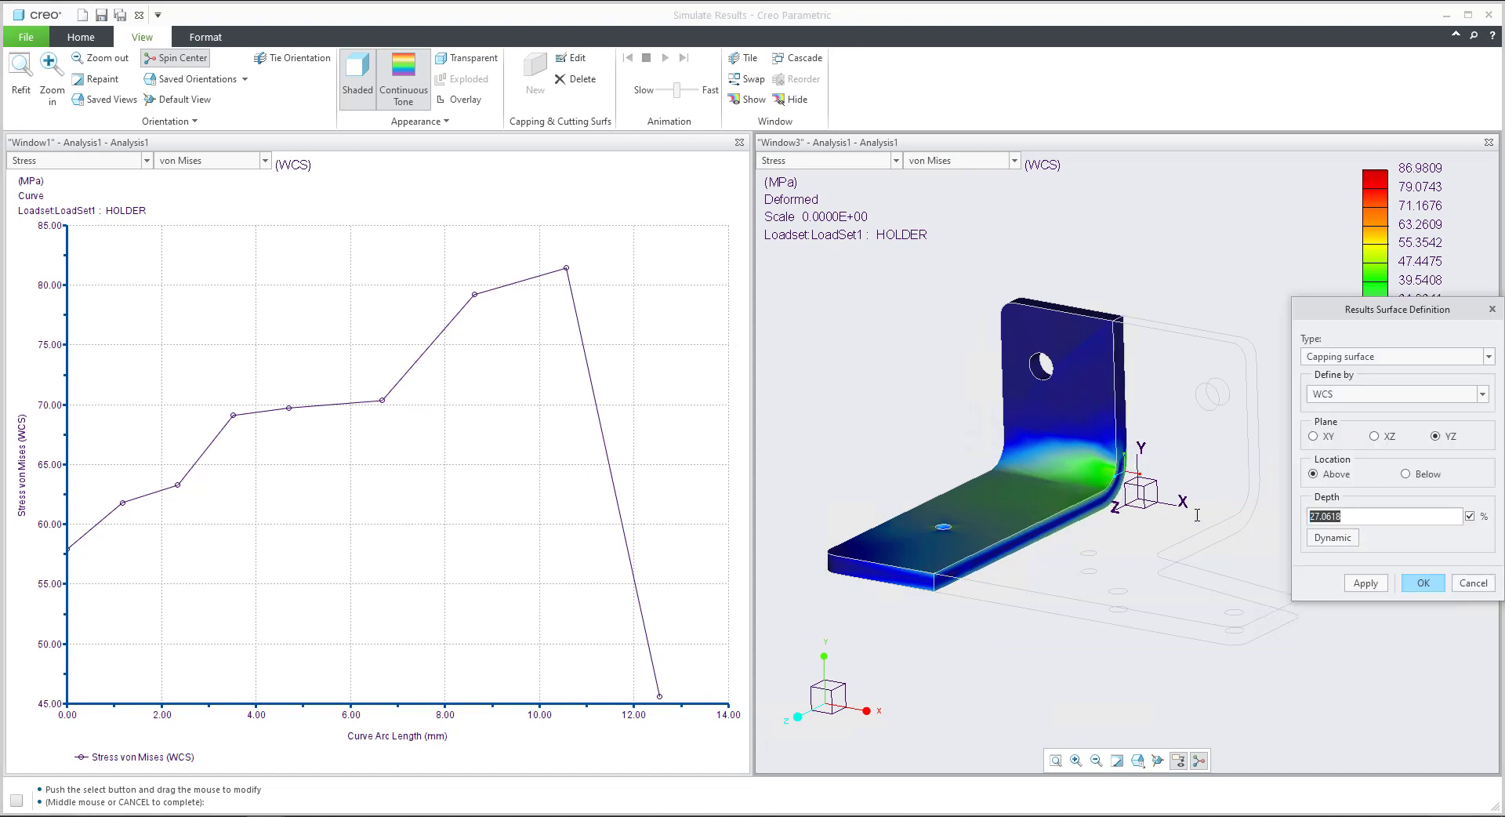
type("50")
left_click(1366, 586)
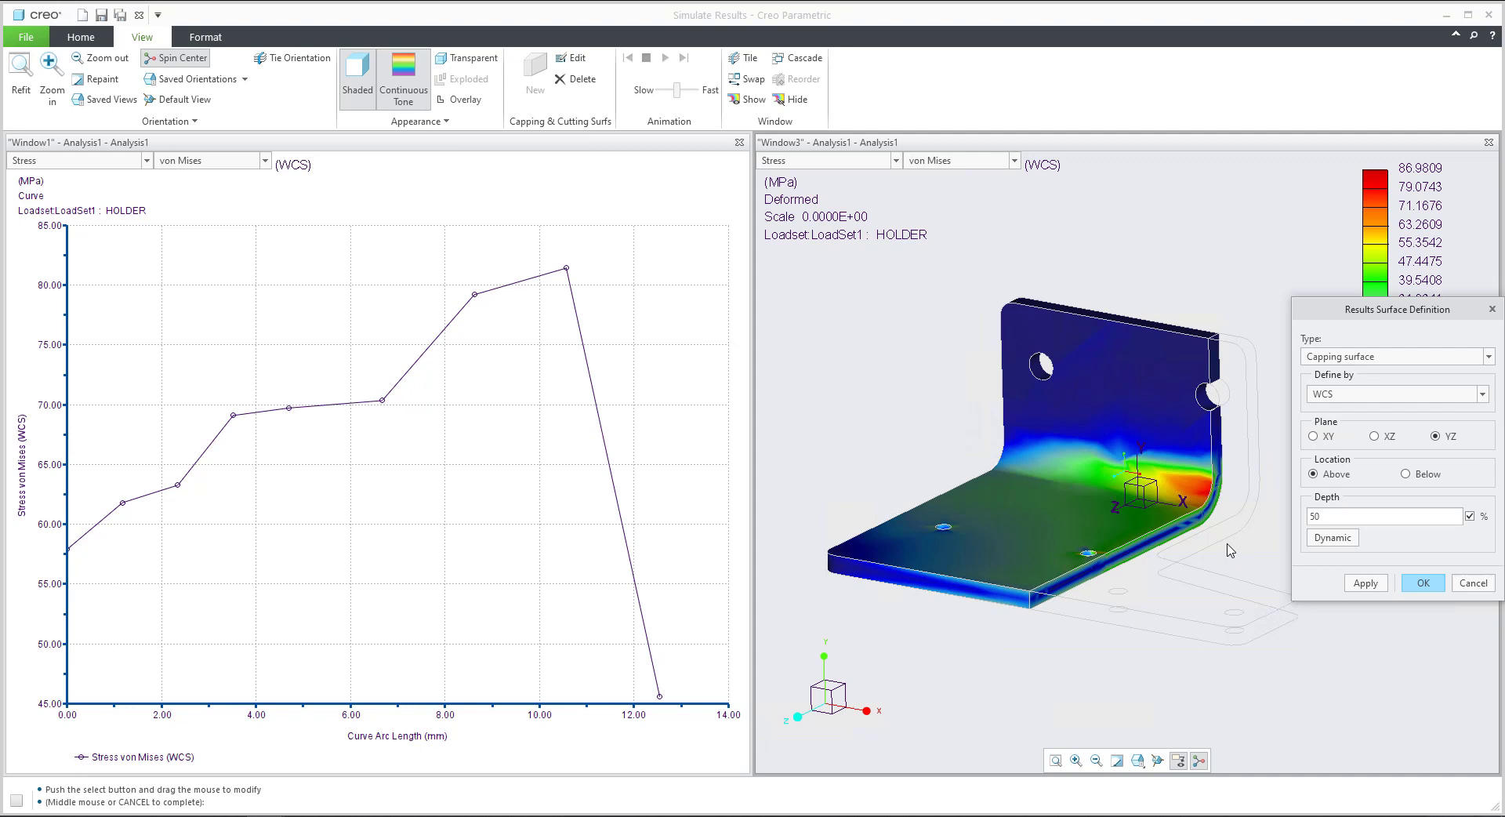
Define the capping surface by Isosurface, Above at 50% depth, and examine the capped region at the bend
left_click(1344, 398)
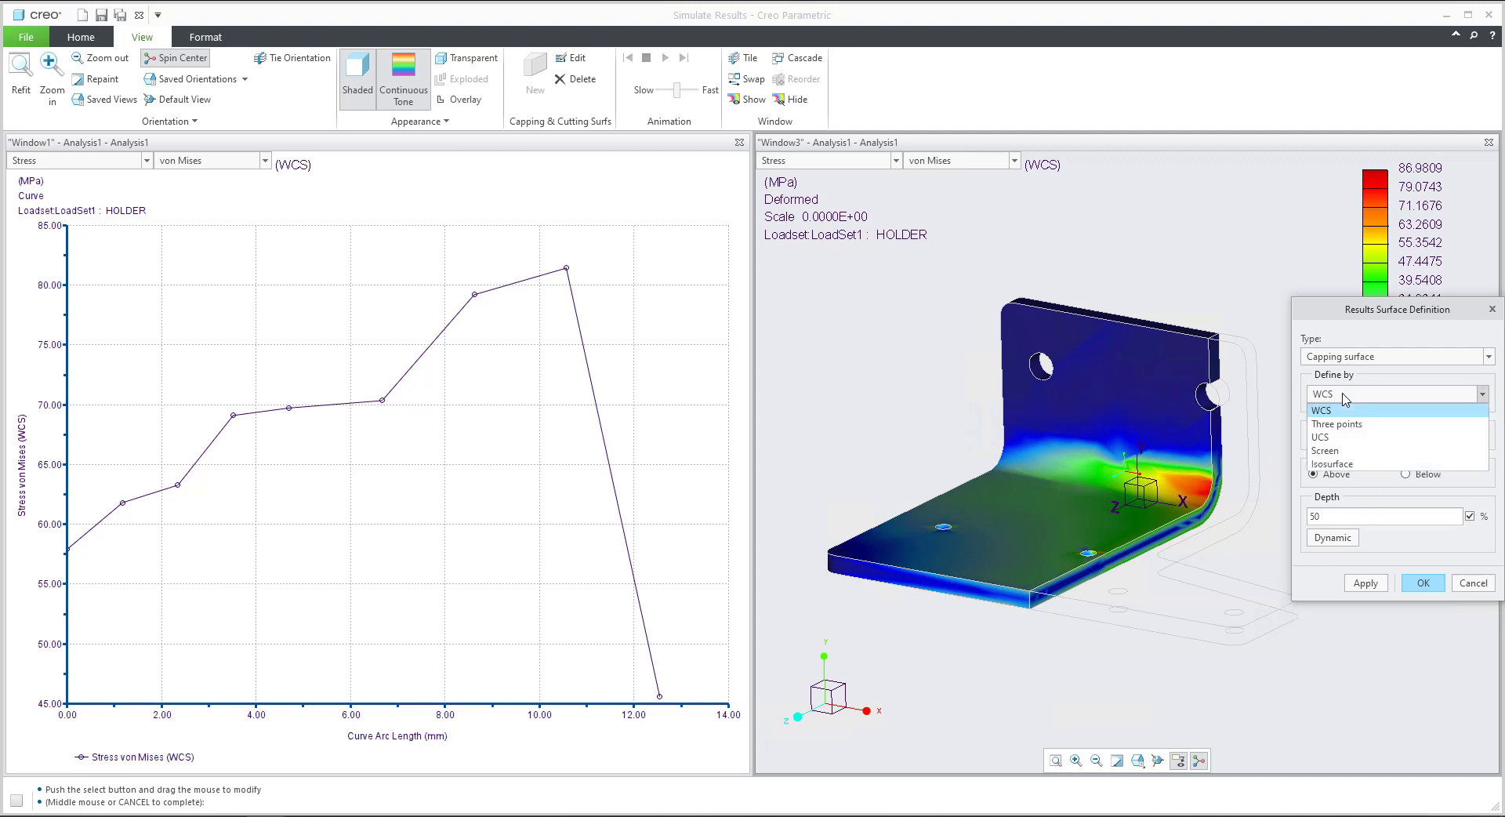
left_click(1332, 464)
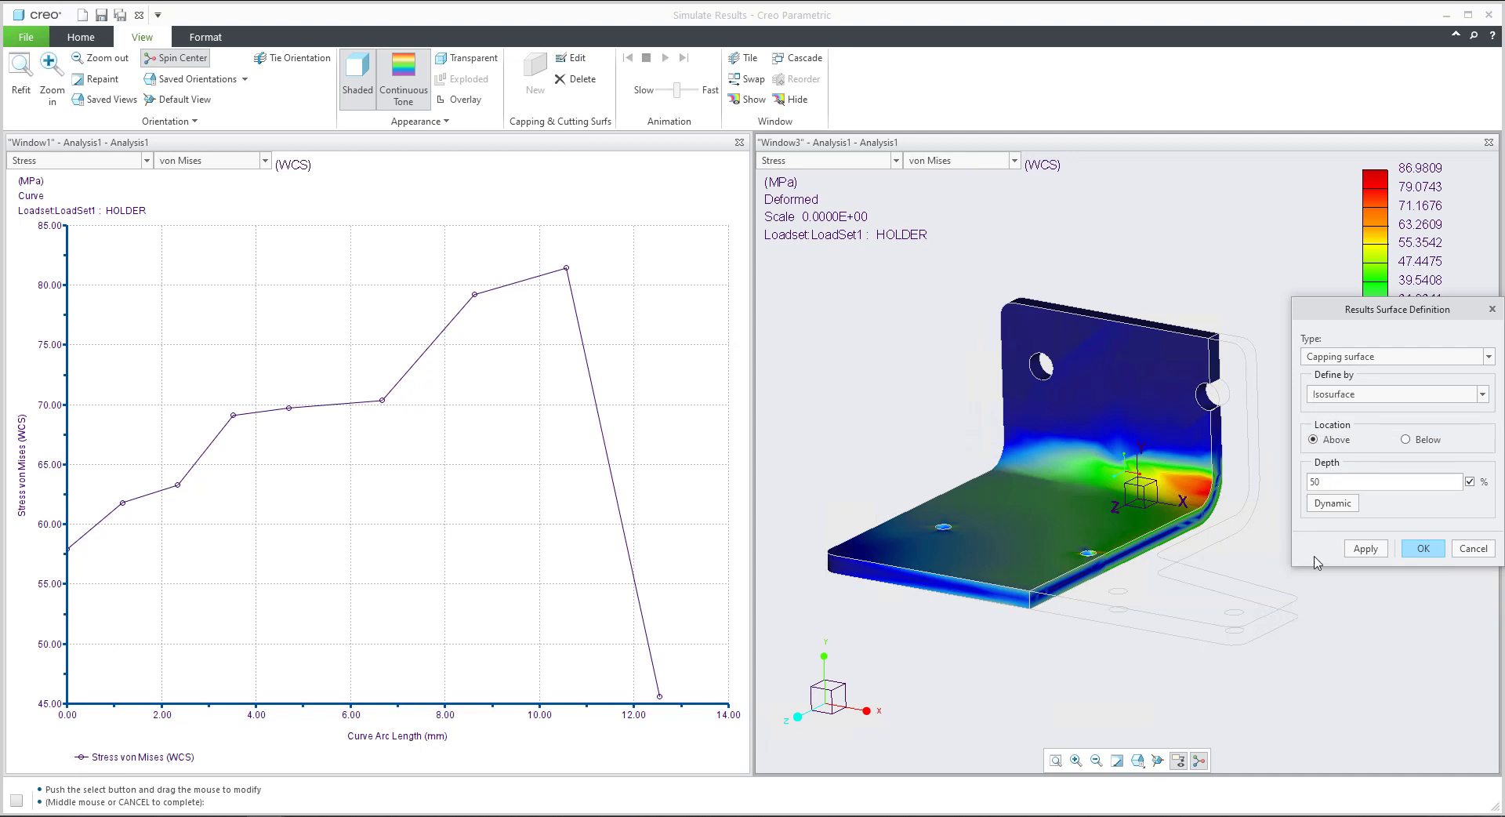
left_click(1364, 548)
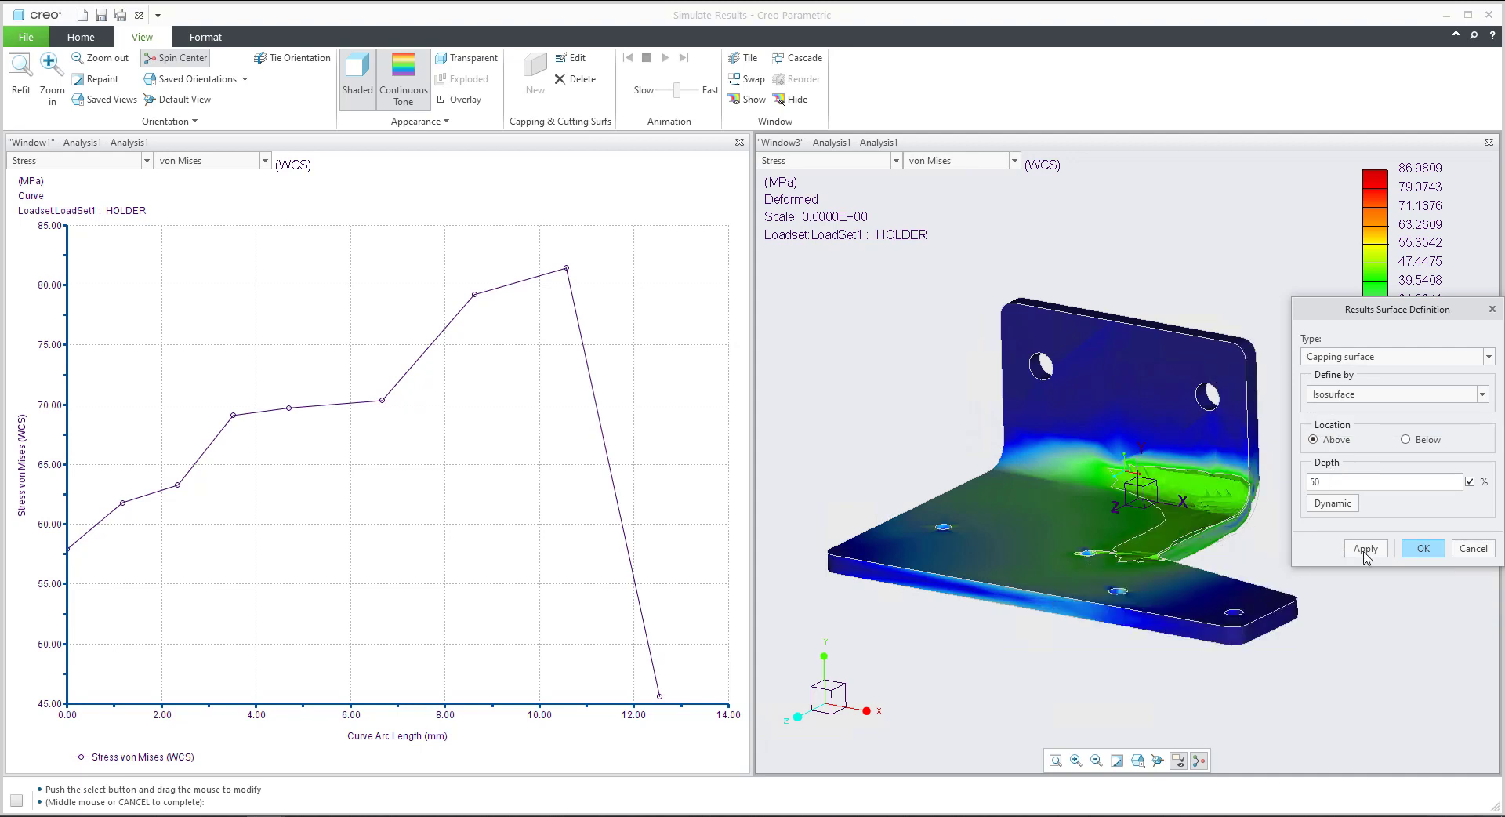
middle_click_drag(1185, 548, 1109, 492)
scroll(1120, 533, "up", 4)
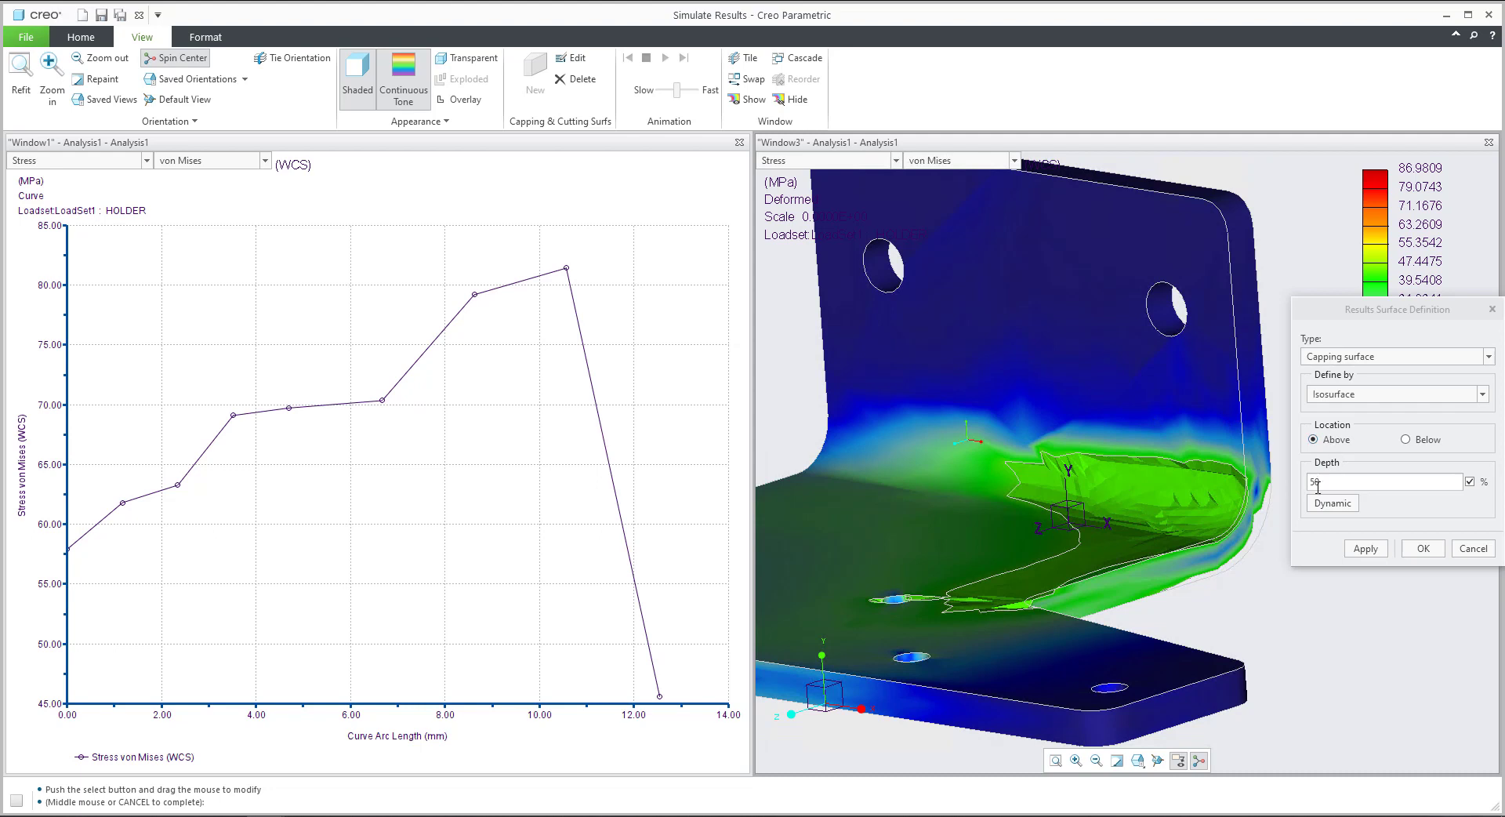
Set the isosurface capping surface's location to Below at 50% depth, apply it, and examine the high-stress region at the bend
left_click(1407, 441)
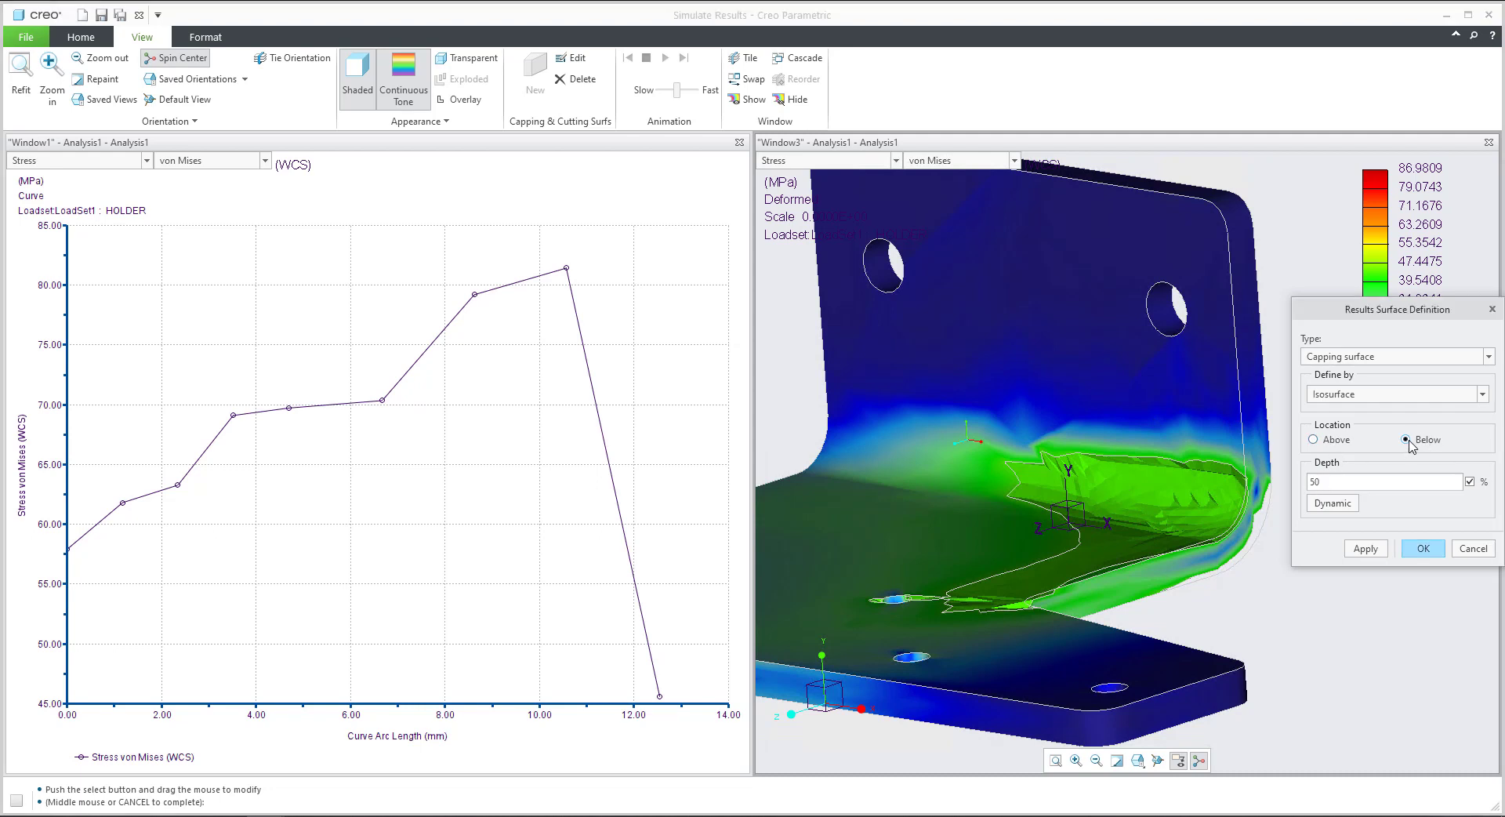
left_click(1365, 548)
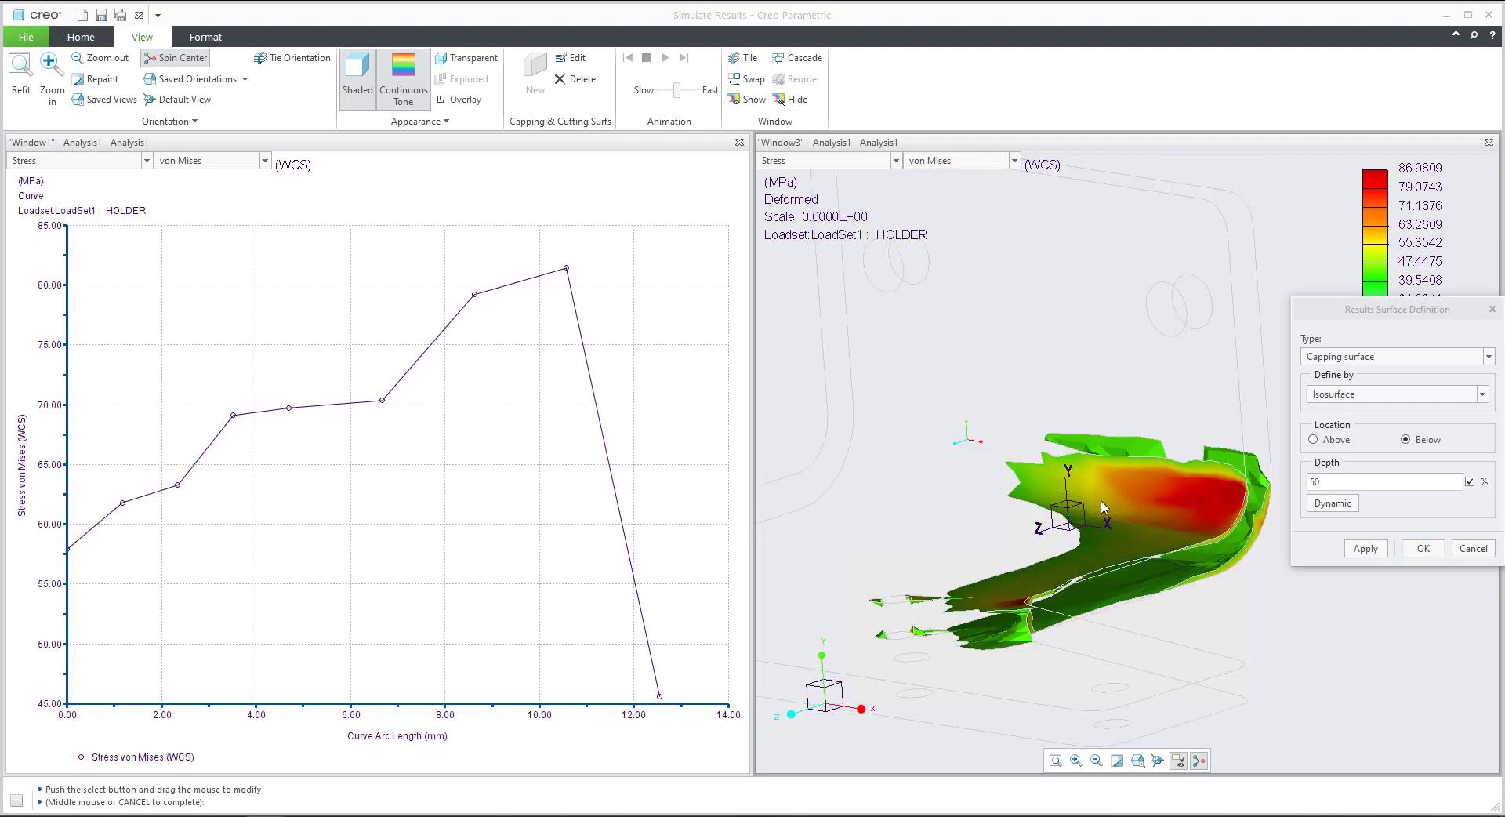
middle_click_drag(1100, 500, 1148, 497)
scroll(1137, 484, "up", 5)
scroll(1148, 501, "down", 3)
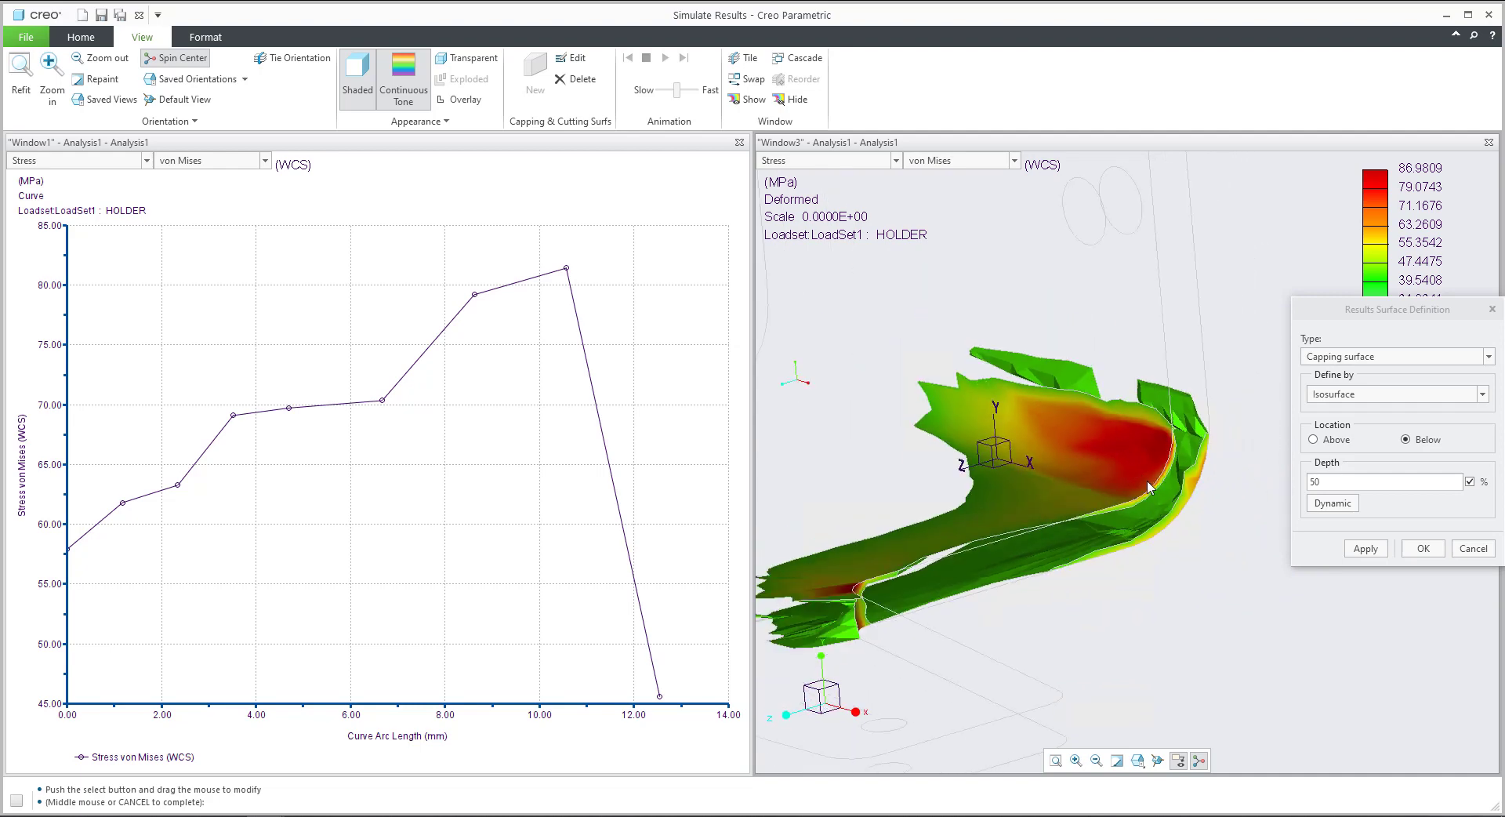
Apply isosurface capping depths of 70% and 25%, and examine the stress region around the bend
left_click(1323, 481)
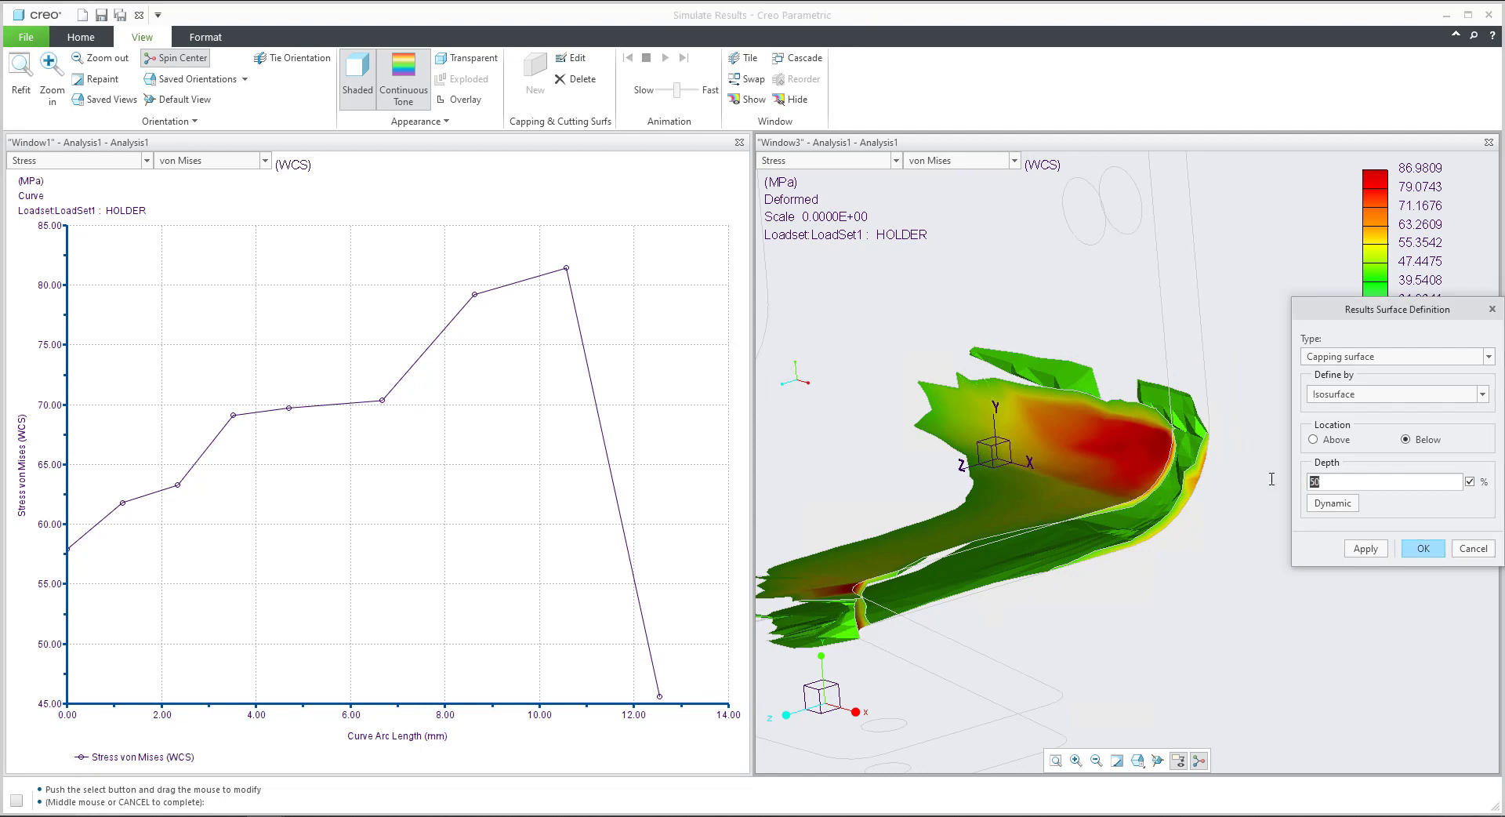
left_click(1365, 548)
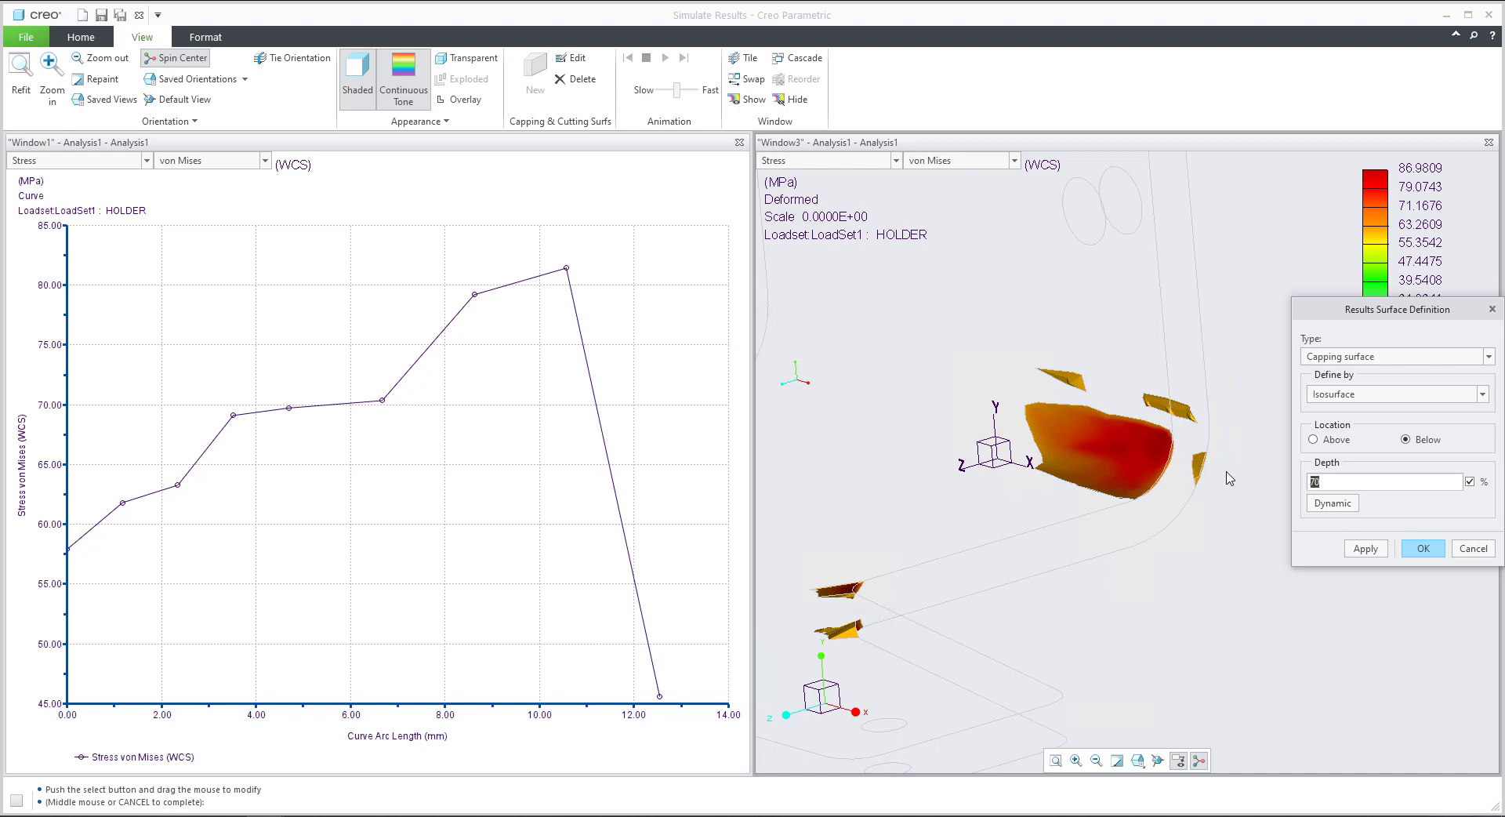
type("25")
left_click(1365, 548)
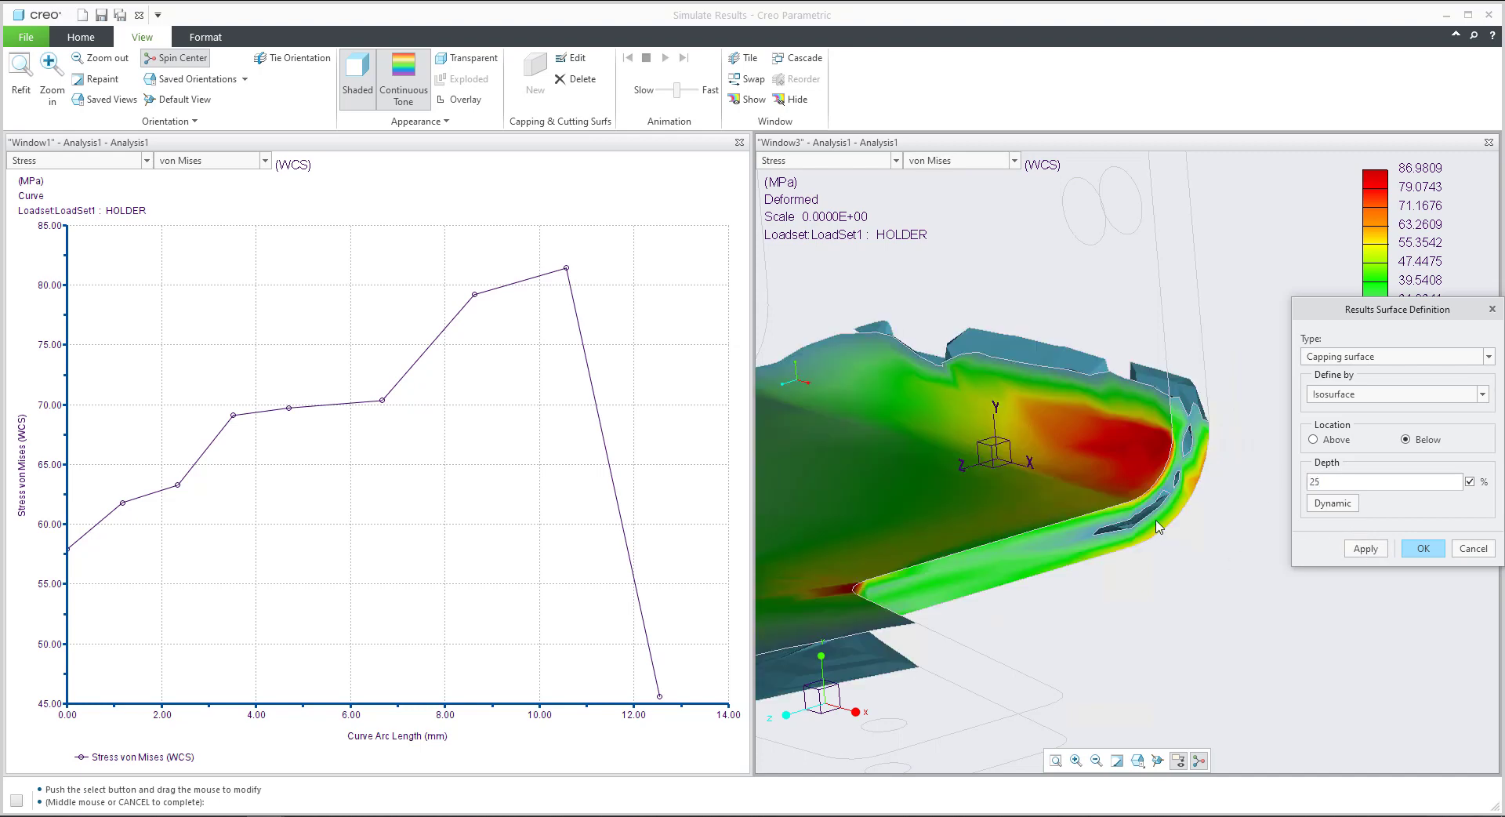
scroll(1118, 563, "up", 10)
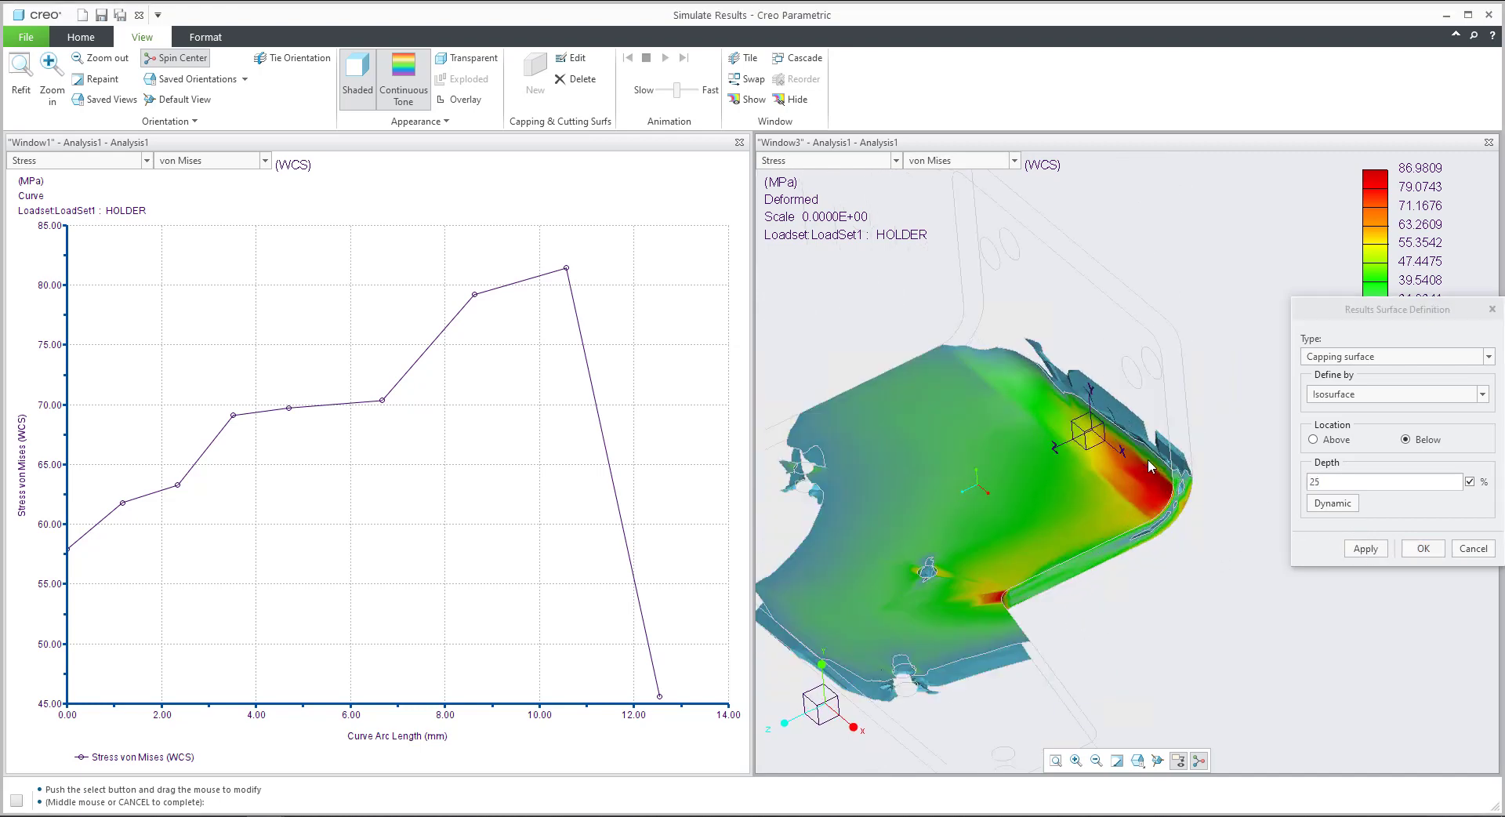
middle_click_drag(1154, 509, 1153, 483)
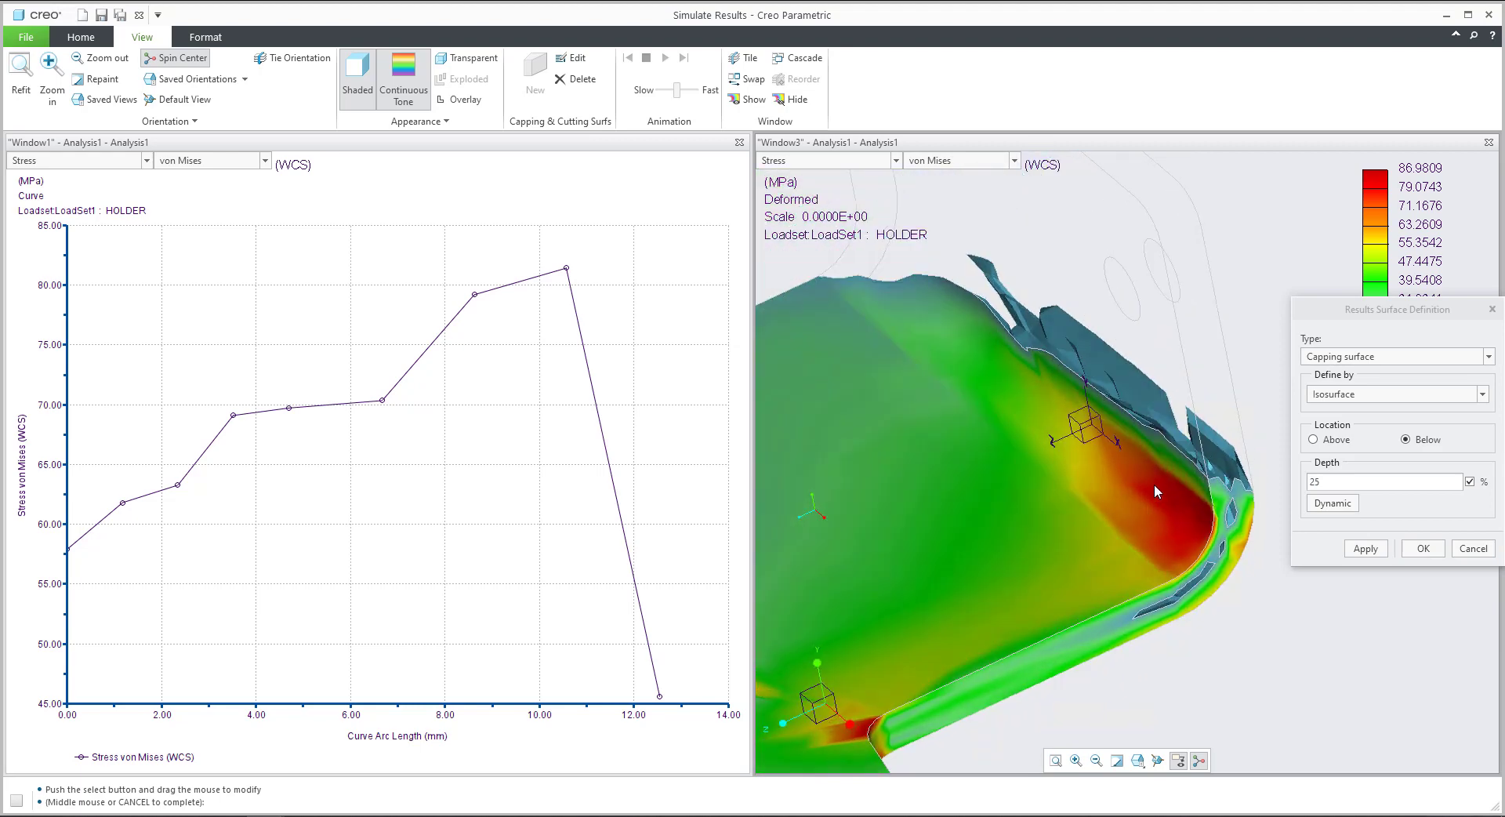
Shift the isosurface capping surface dynamically to about 44.3% depth and examine the remaining stress region
left_click(1337, 504)
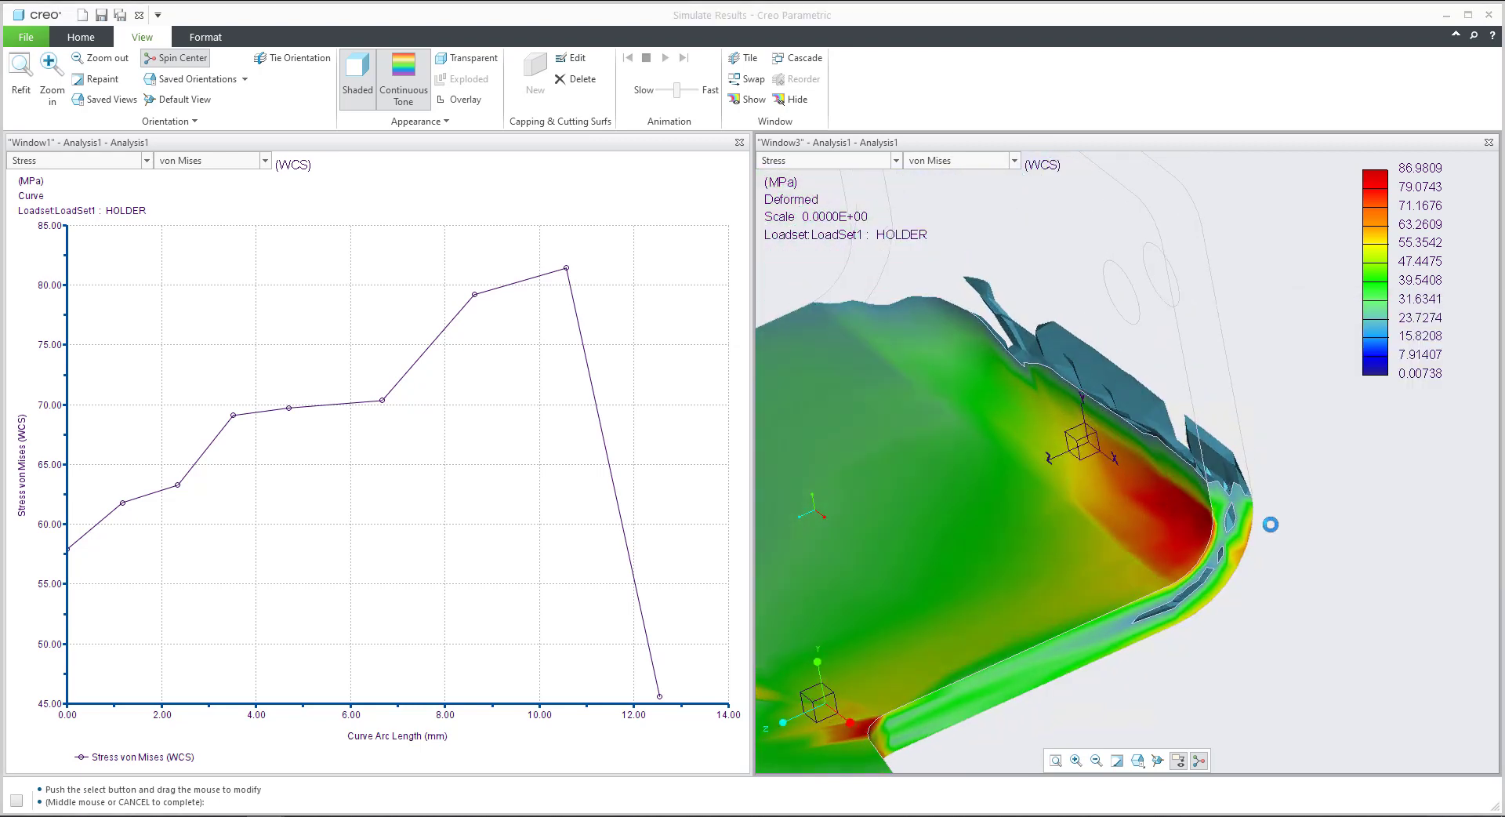
left_click_drag(1266, 545, 1207, 486)
scroll(1206, 486, "up", 5)
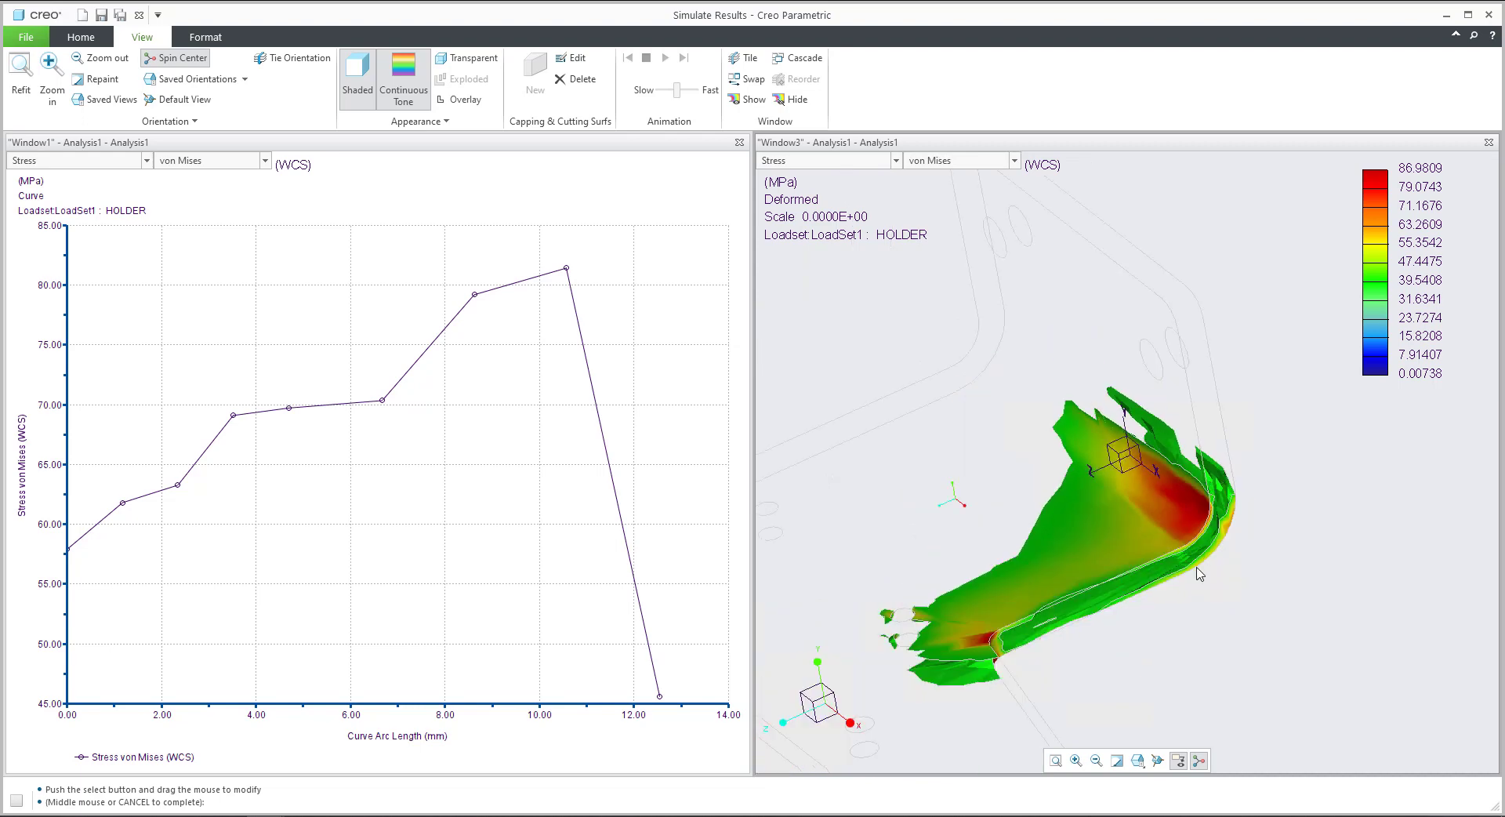
mouse_move(1204, 591)
left_mouse_down()
mouse_move(1225, 554)
mouse_move(1192, 614)
left_mouse_up()
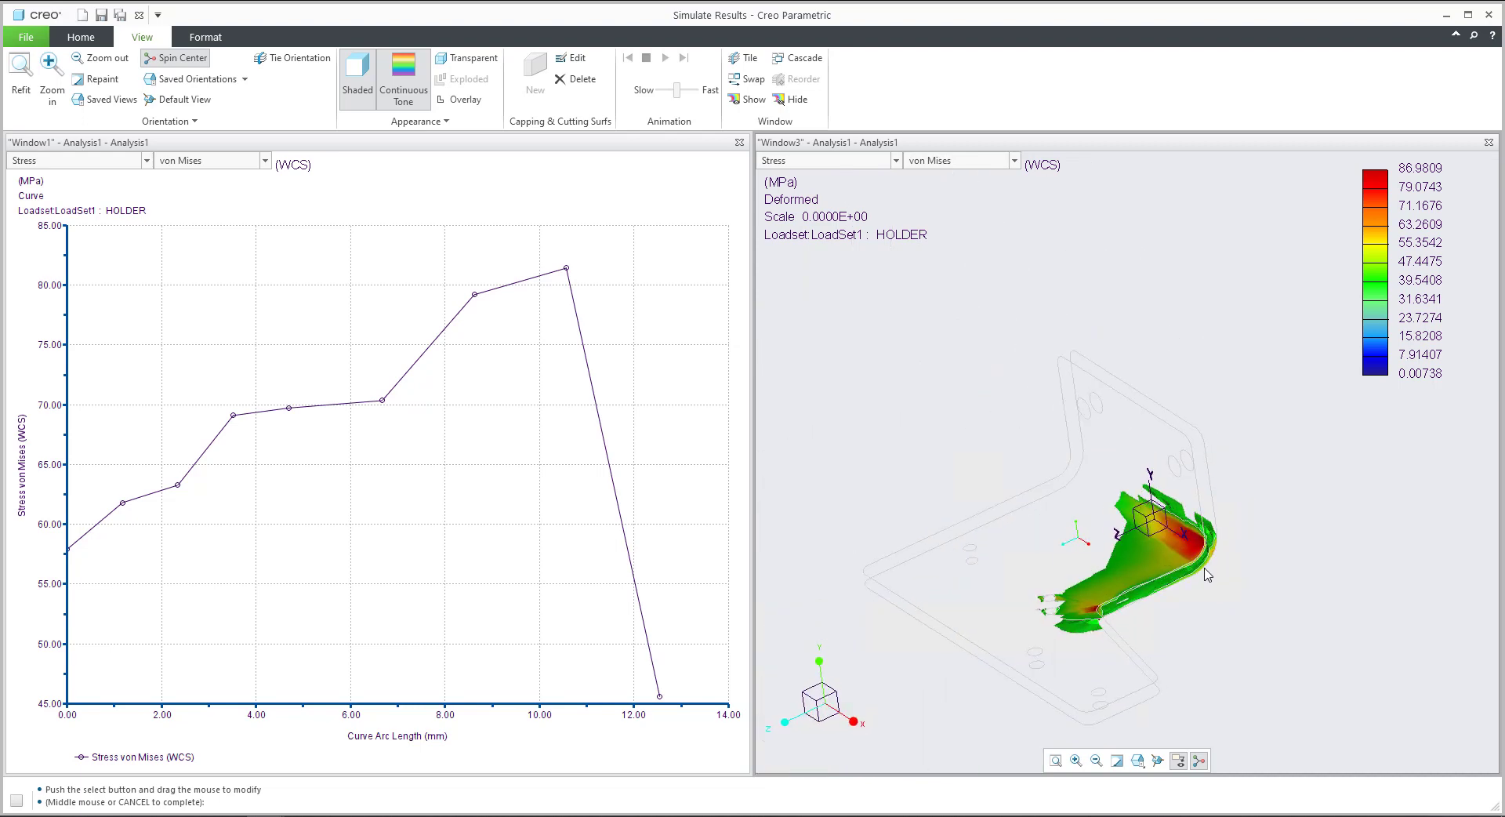
scroll(1197, 619, "down", 3)
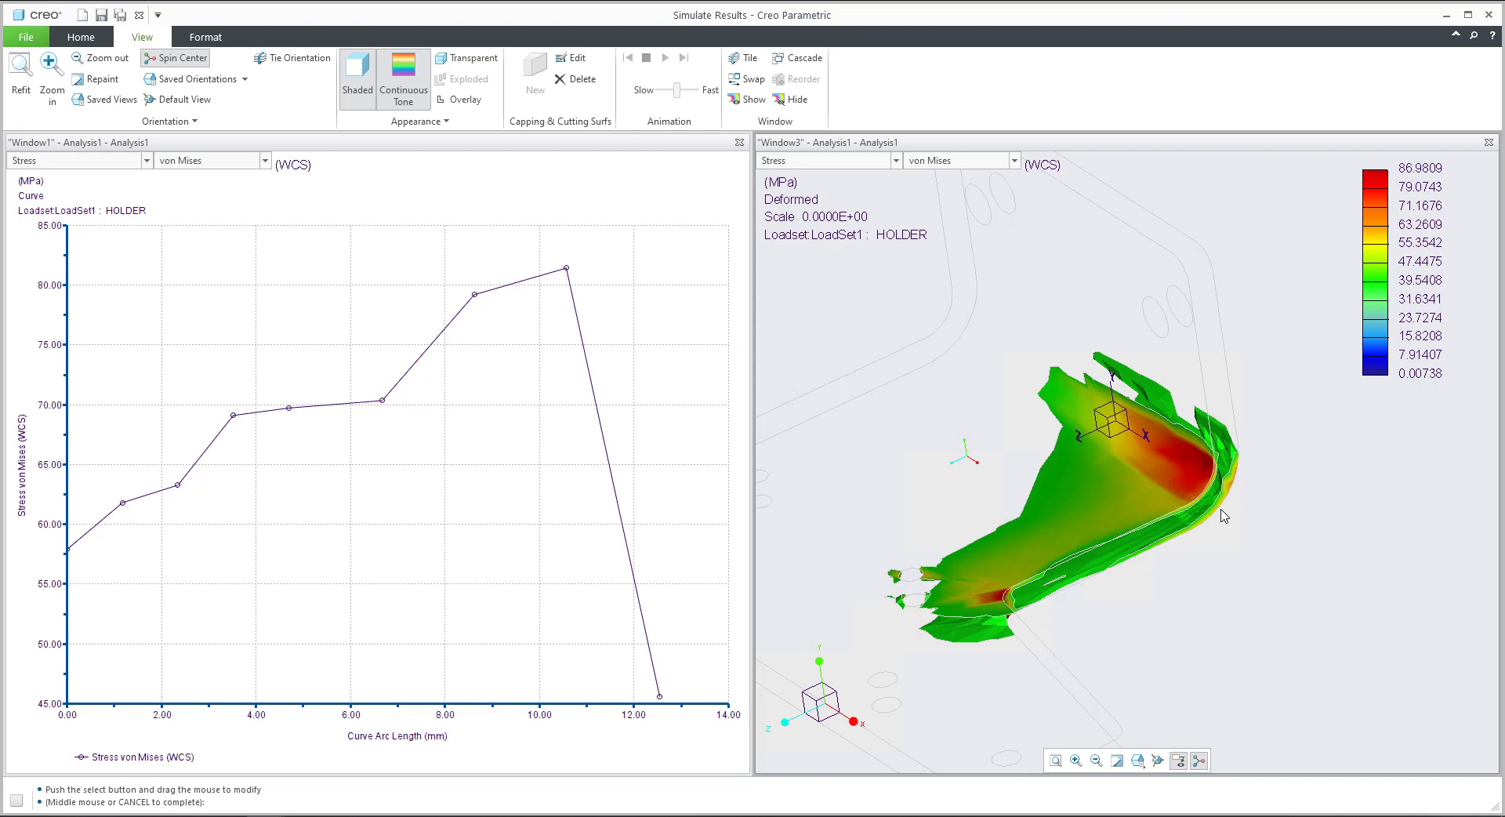
middle_click(1336, 533)
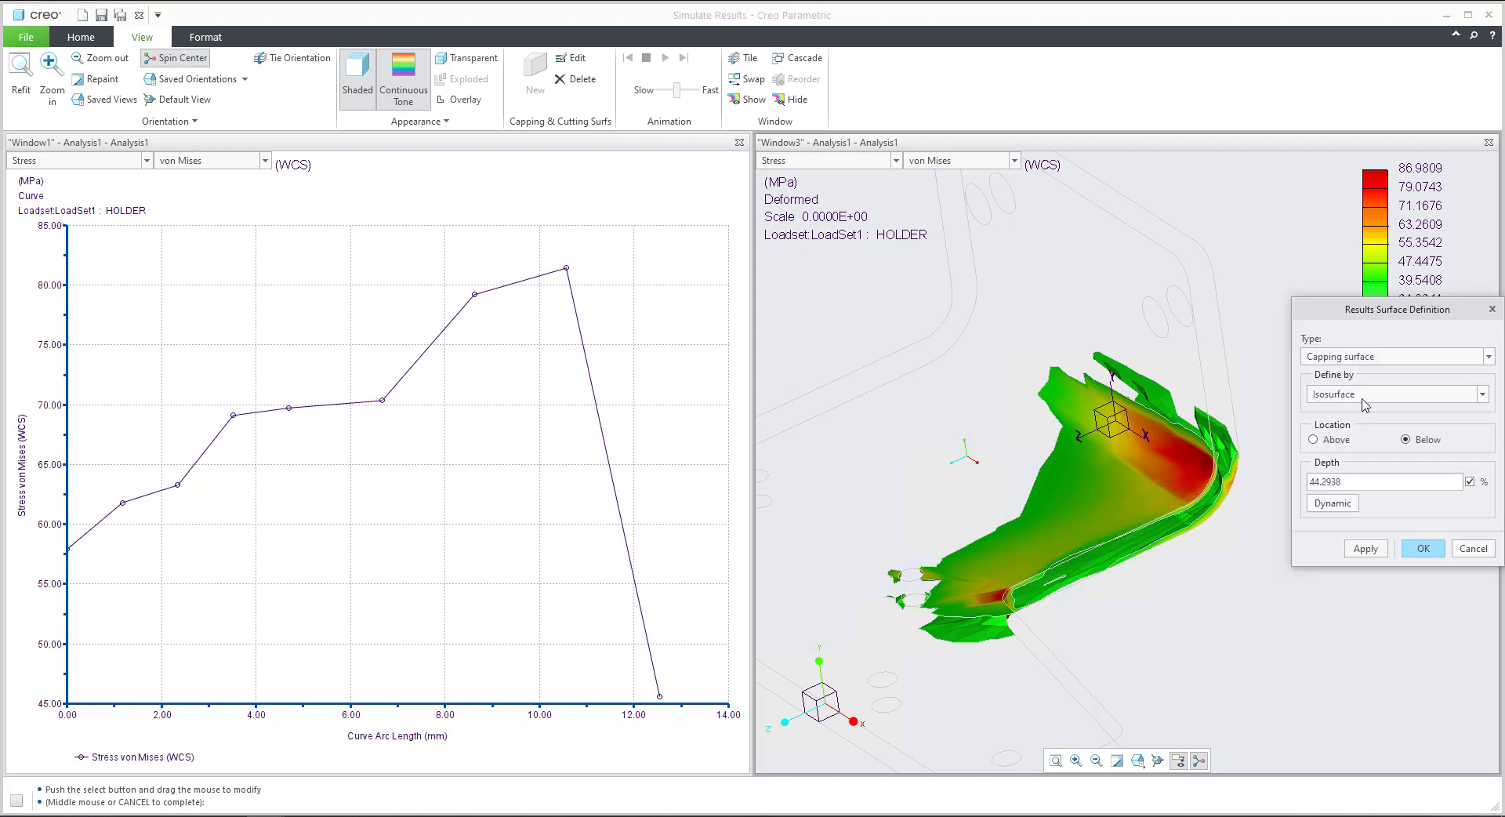